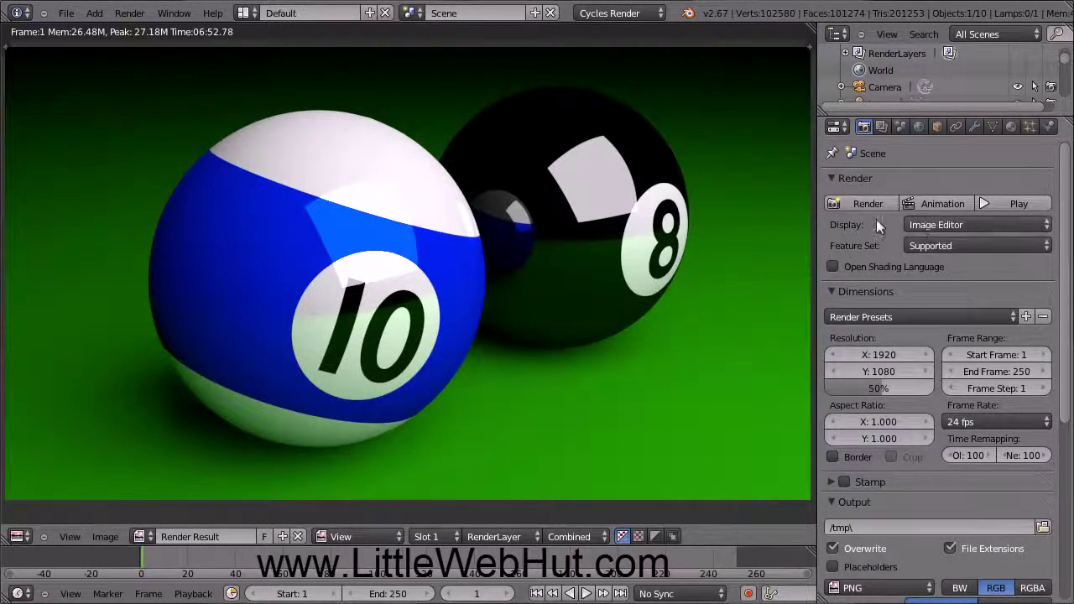
left_click(658, 13)
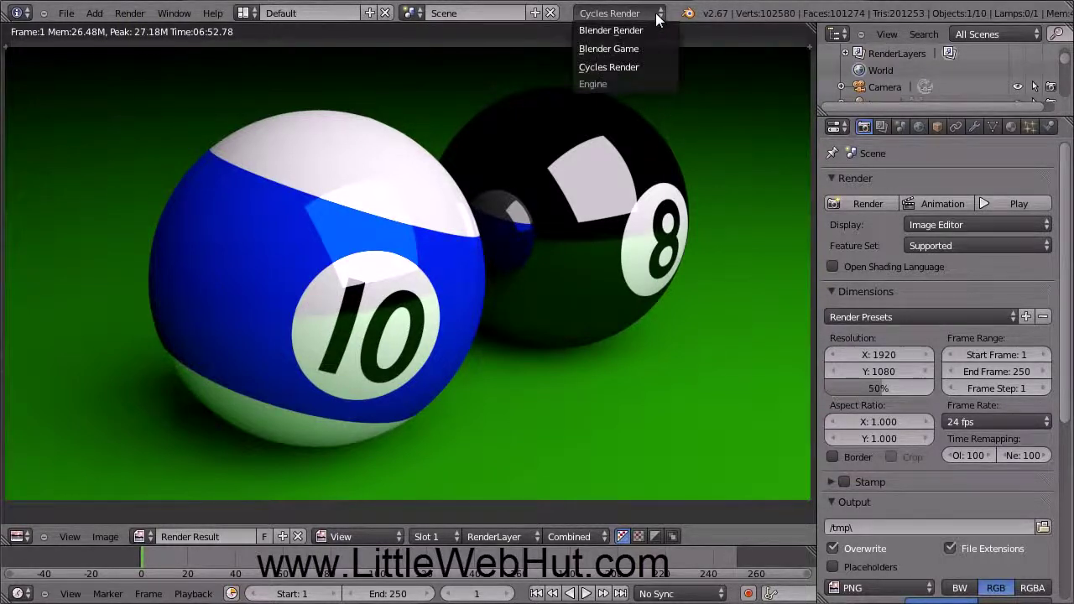
left_click(656, 66)
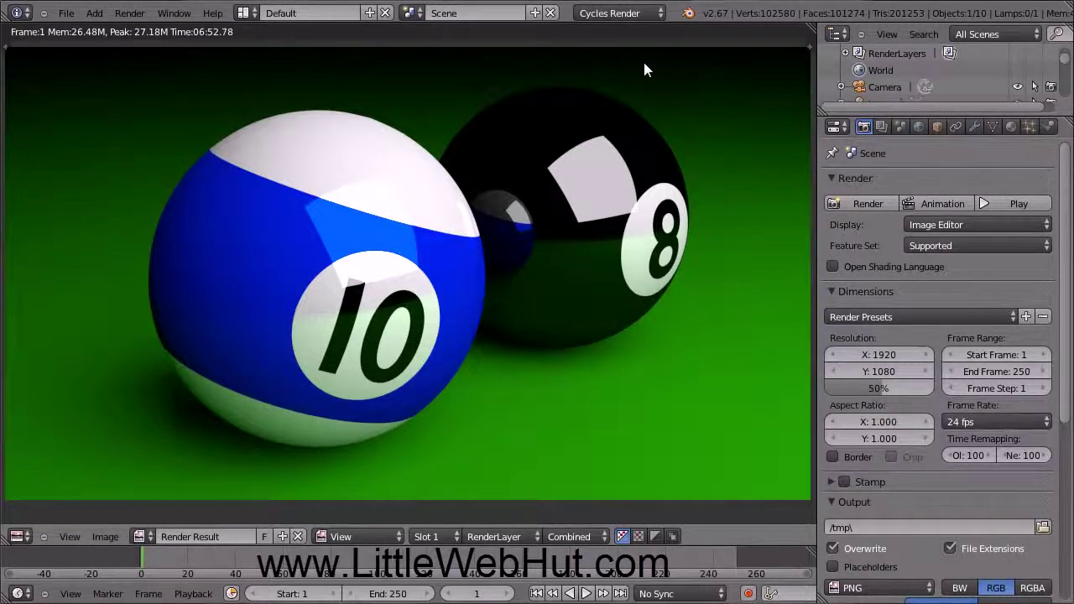
Step: Start a new scene by reloading the start-up file, and widen the properties area so its labels are readable
left_click(67, 14)
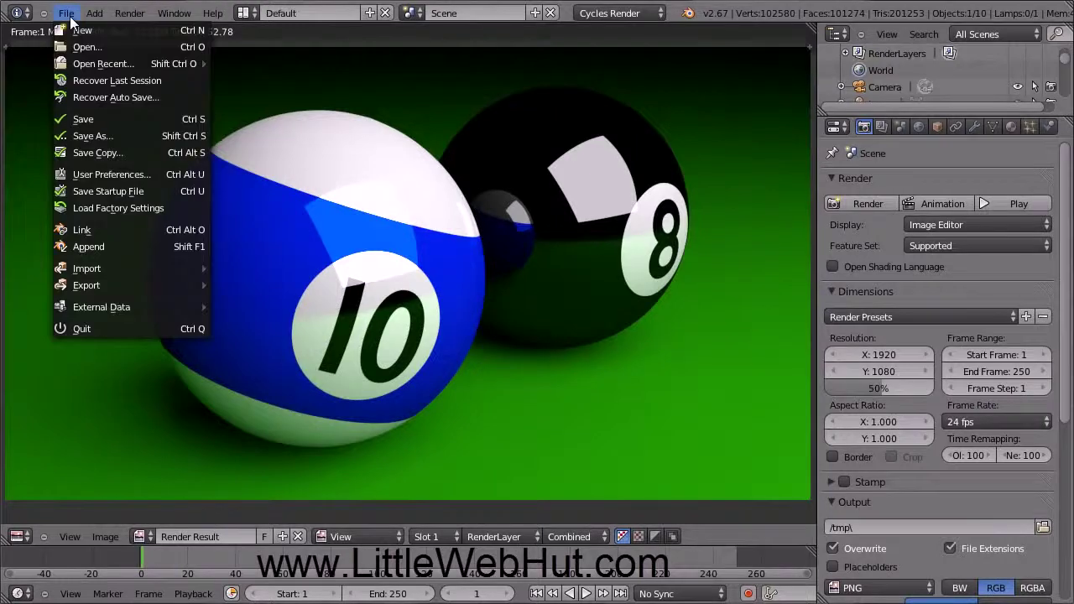
left_click(118, 33)
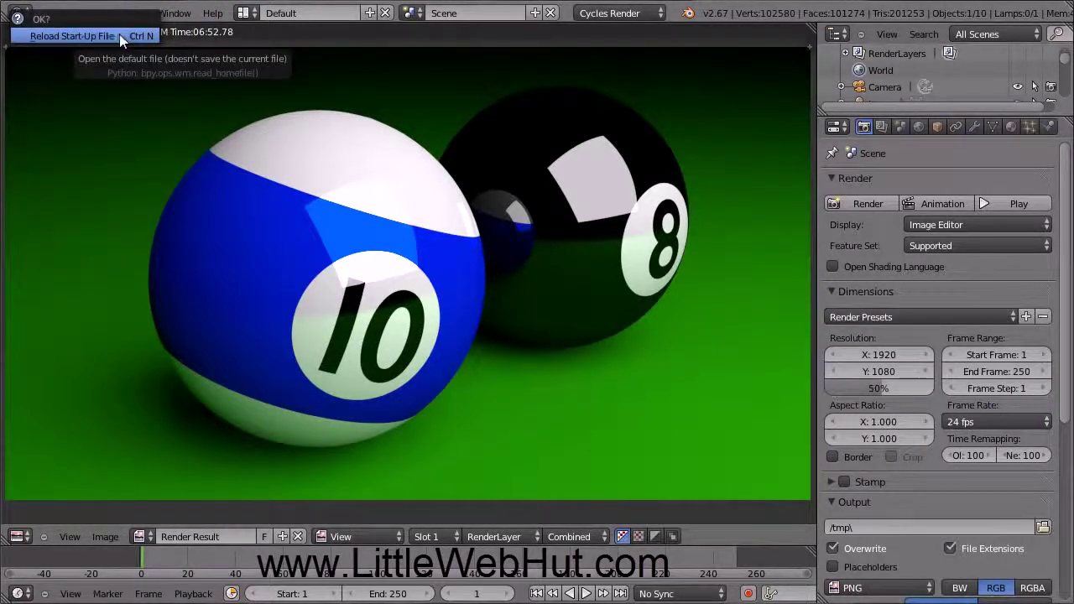
left_click(117, 35)
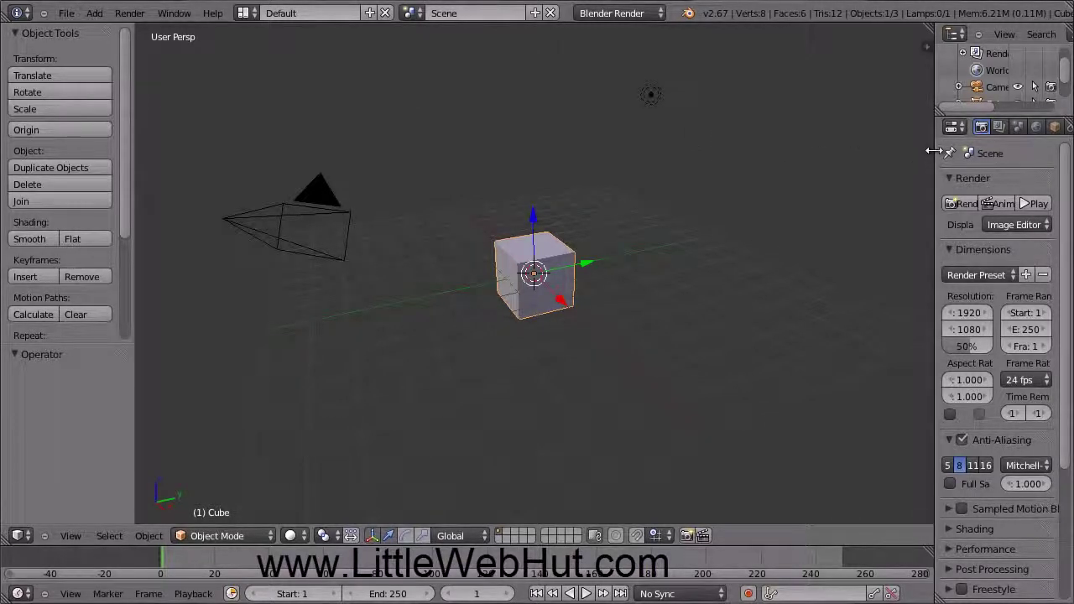
left_click_drag(933, 151, 818, 176)
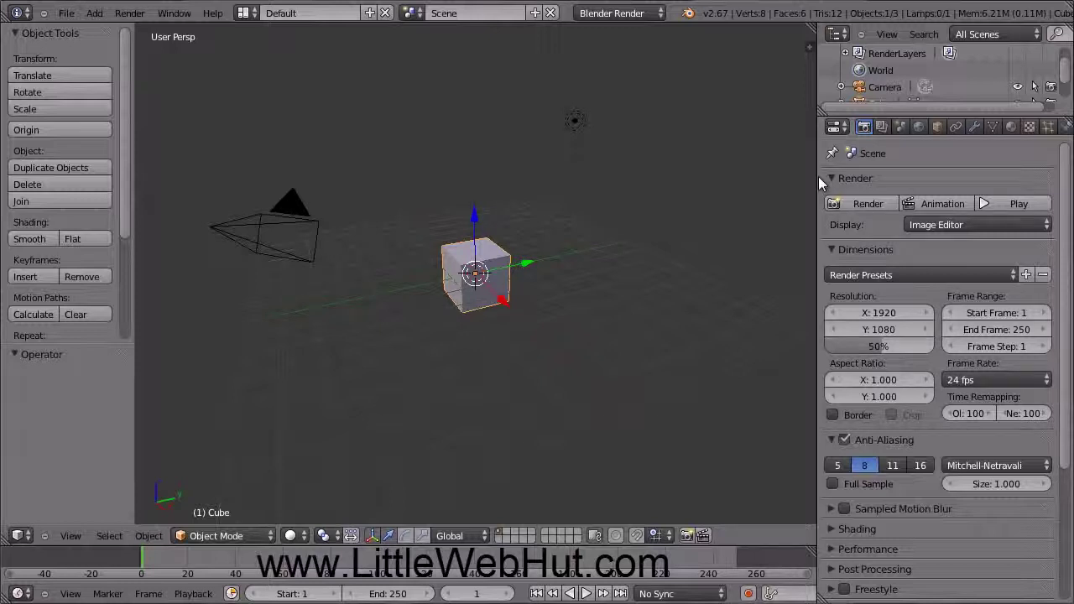
Step: Select the default cube and delete it from the scene
right_click(293, 211)
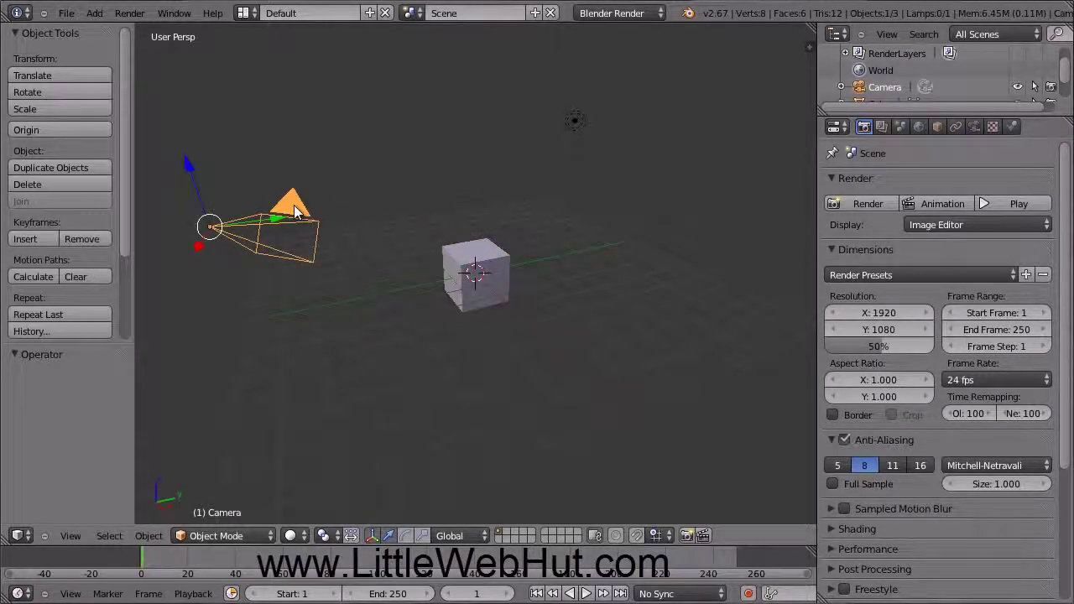
right_click(492, 260)
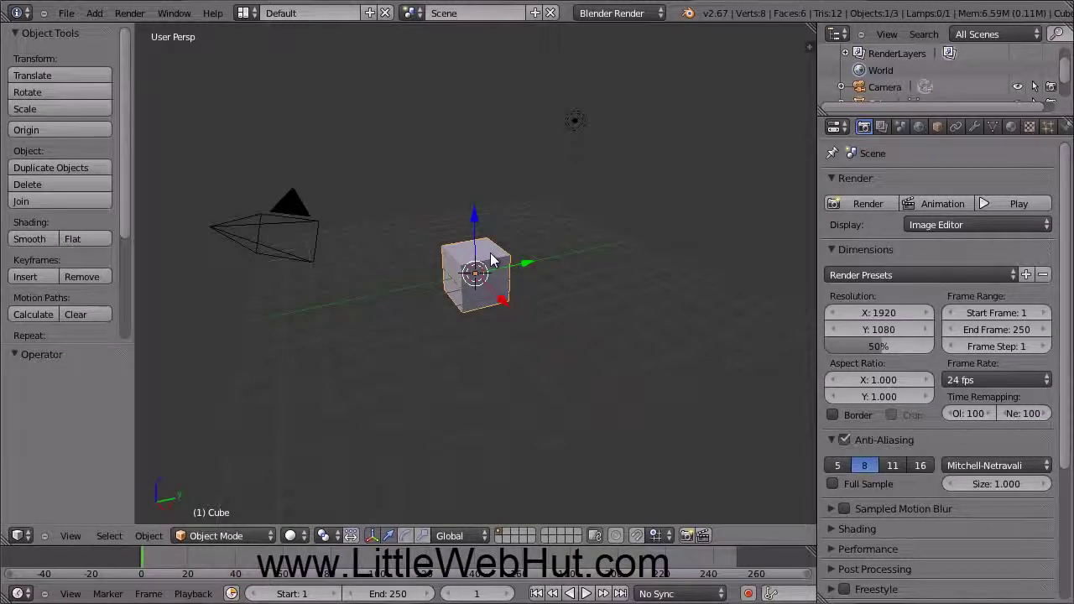
mouse_move(436, 370)
middle_mouse_down()
mouse_move(529, 373)
mouse_move(436, 394)
mouse_move(392, 384)
mouse_move(433, 376)
middle_mouse_up()
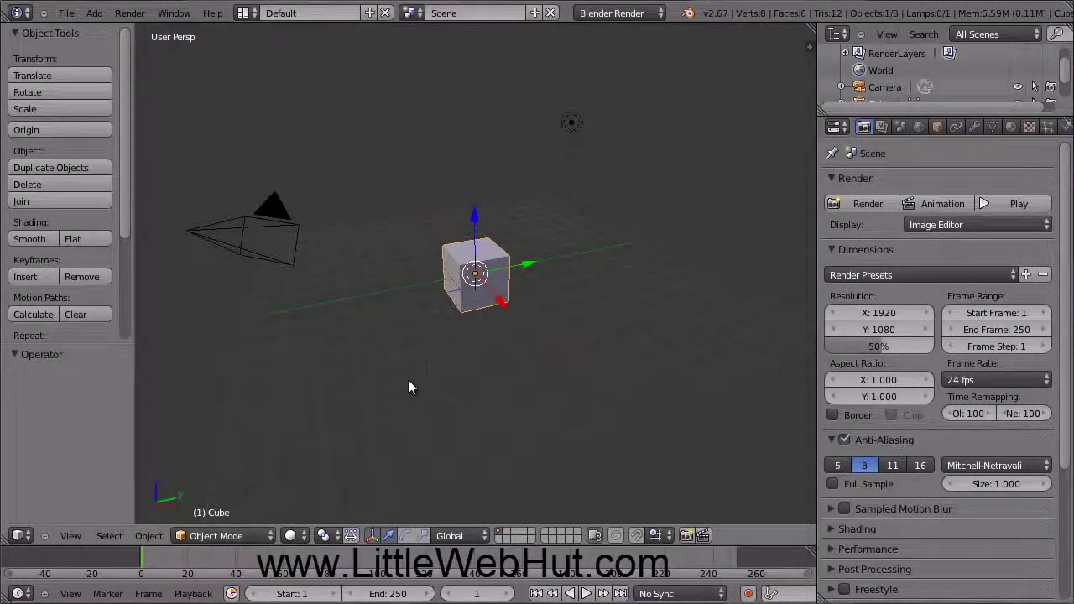
mouse_move(408, 386)
middle_mouse_down()
mouse_move(563, 398)
mouse_move(336, 391)
mouse_move(424, 388)
mouse_move(412, 388)
middle_mouse_up()
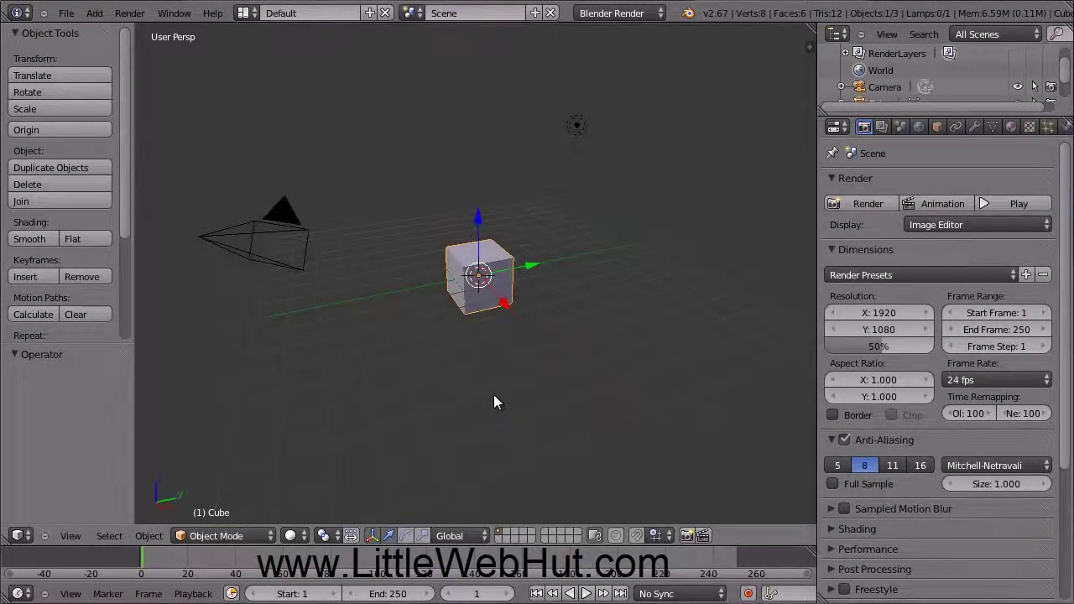
scroll(493, 401, "up", 5)
scroll(494, 397, "down", 5)
key("x")
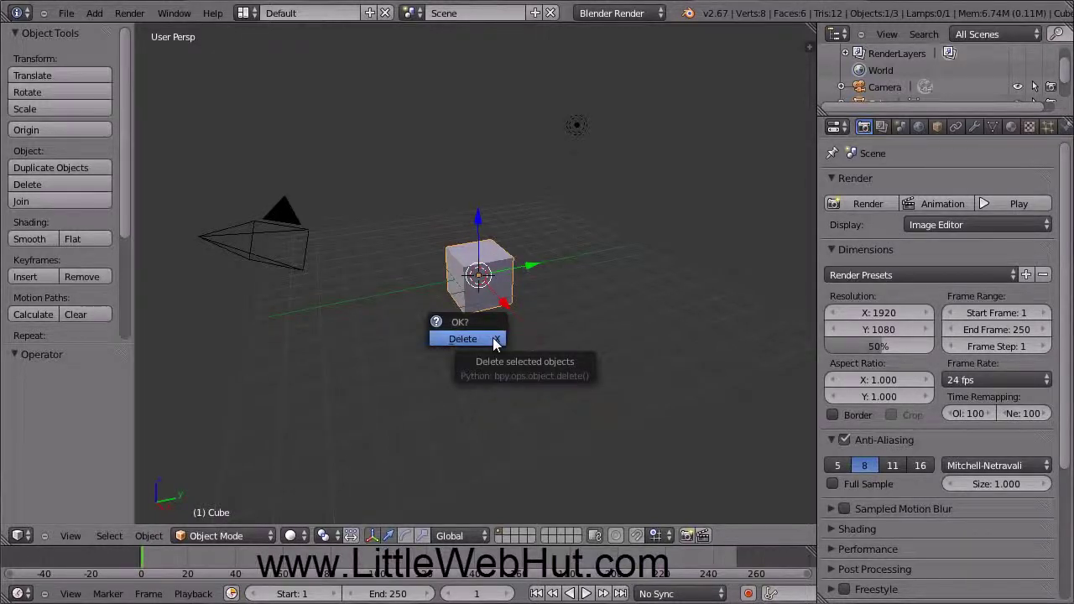
left_click(494, 340)
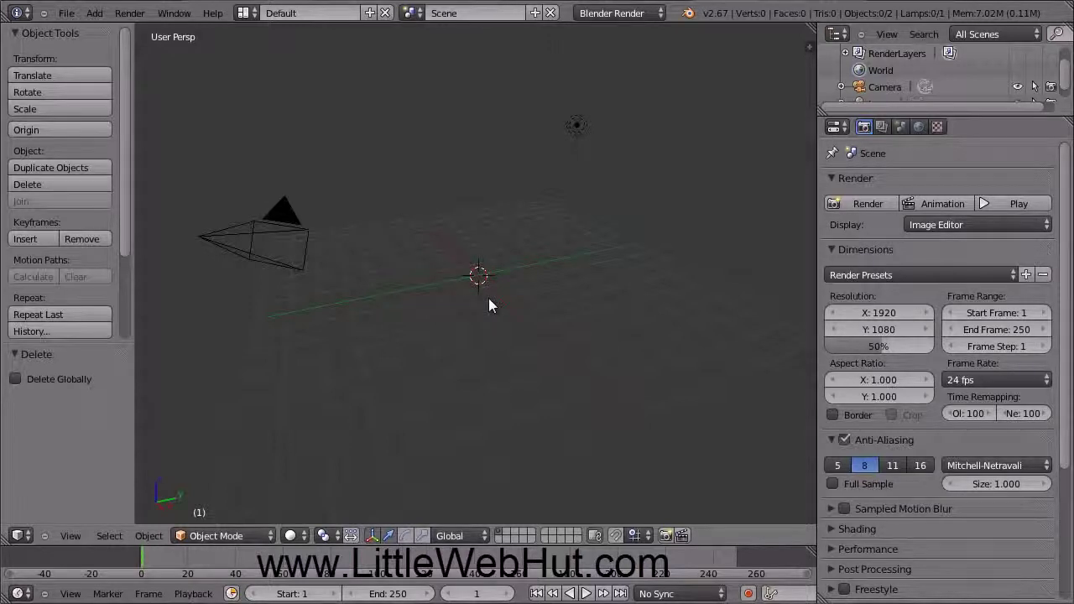
Step: Place the 3D cursor at the centre of the grid and add a UV sphere mesh there
left_click(405, 292)
left_click(499, 352)
left_click(479, 274)
left_click(94, 12)
mouse_move(112, 31)
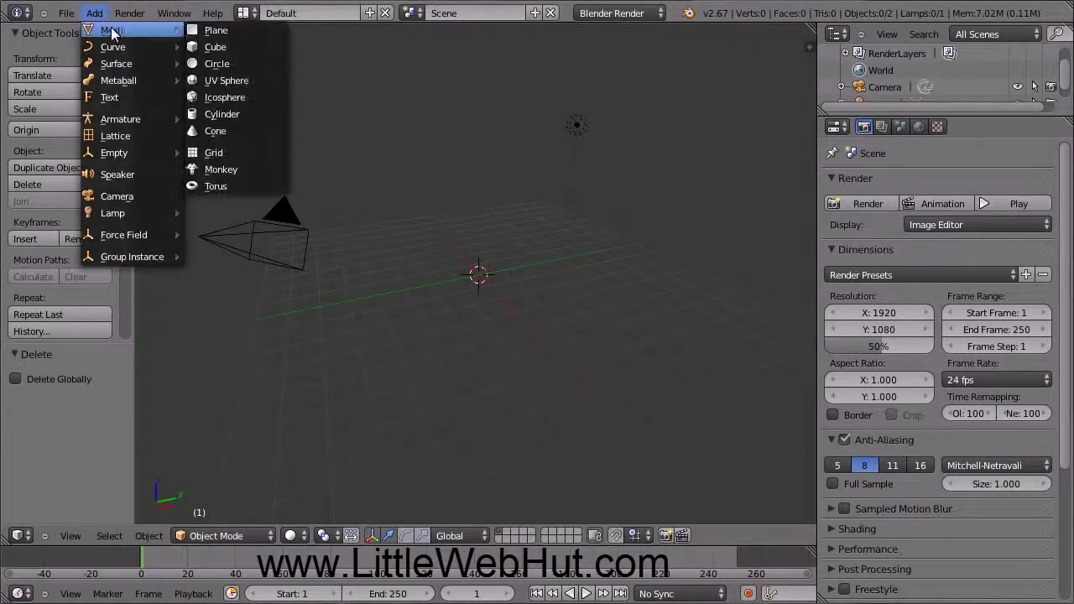
left_click(266, 82)
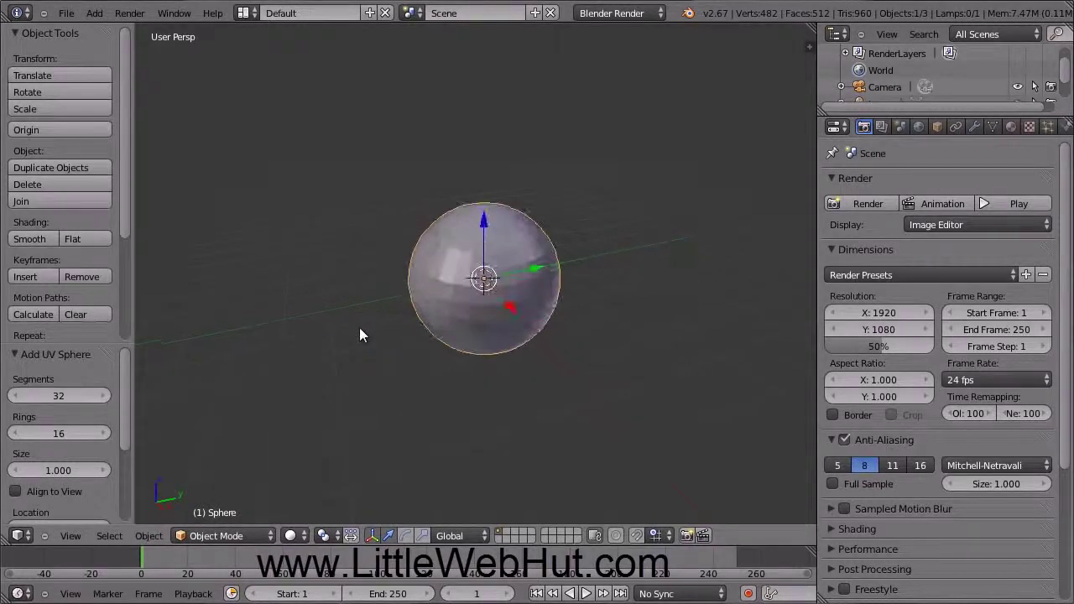
scroll(360, 334, "up", 3)
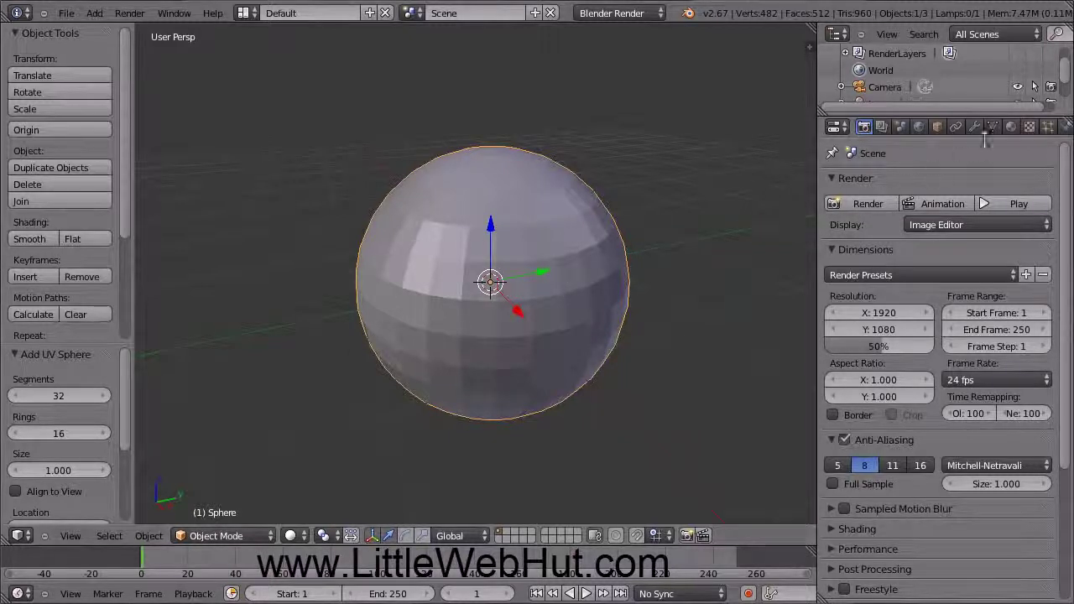
Step: Give the sphere a new material and switch the render engine to Cycles Render
left_click(1011, 127)
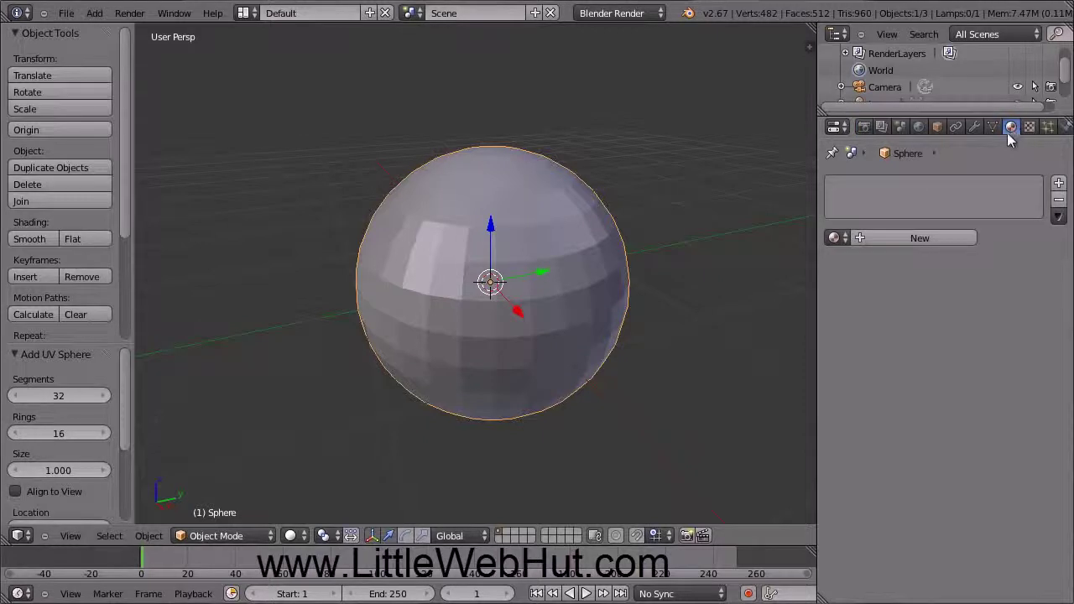
left_click(944, 237)
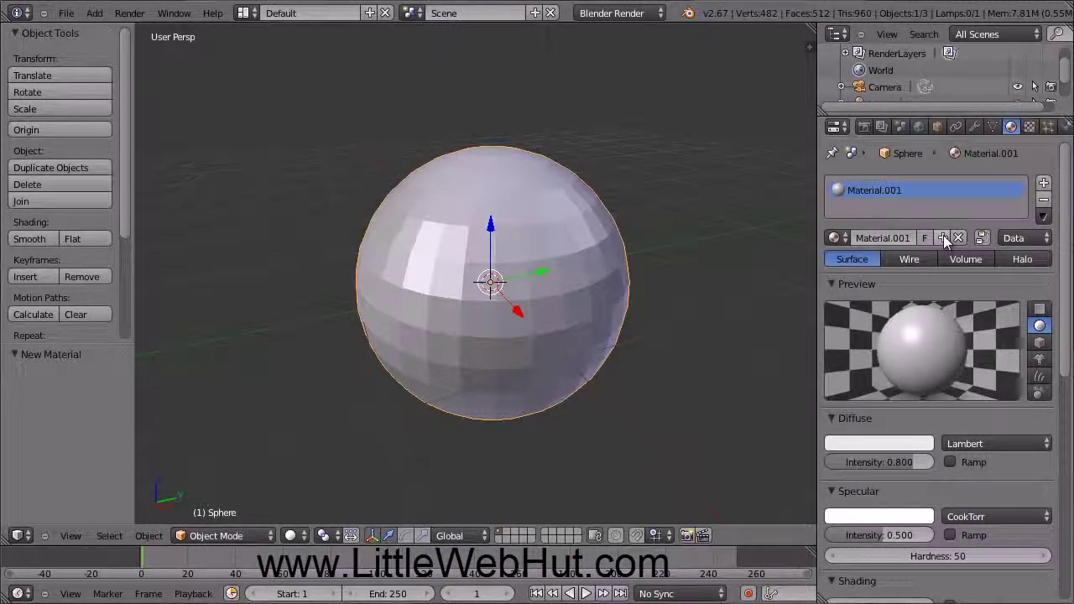
left_click(660, 13)
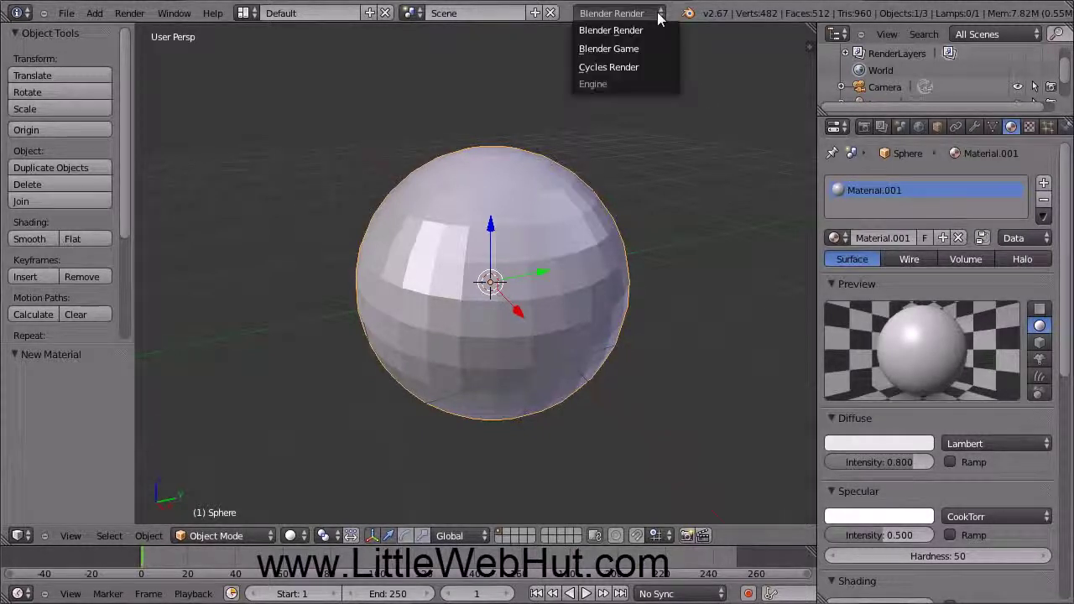
left_click(656, 67)
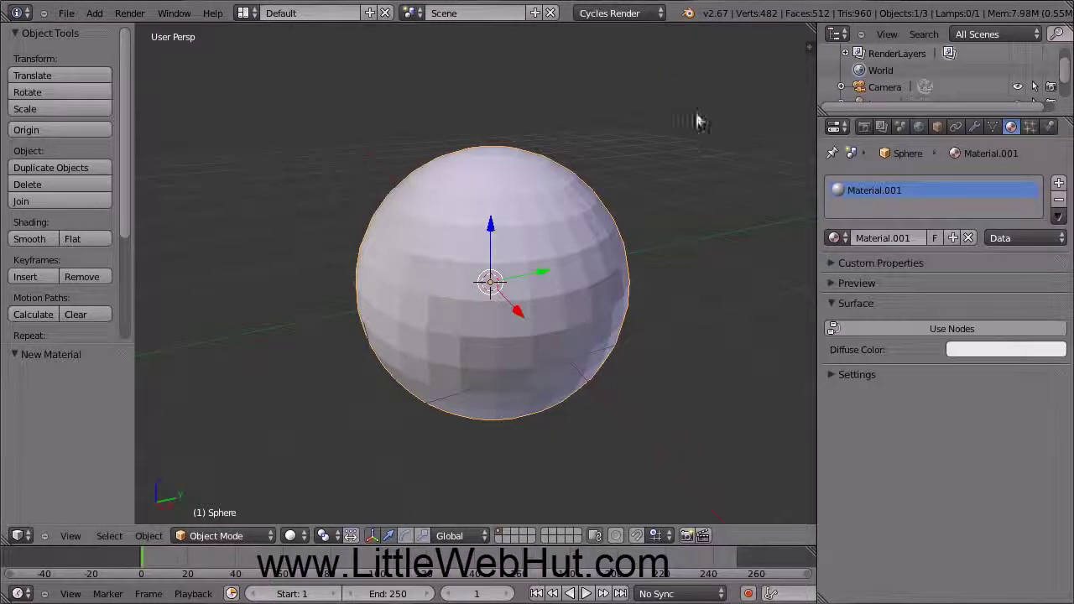
Step: Enable nodes for the sphere's material and make its surface a Mix Shader combining Diffuse BSDF first and Glossy BSDF second
left_click(983, 328)
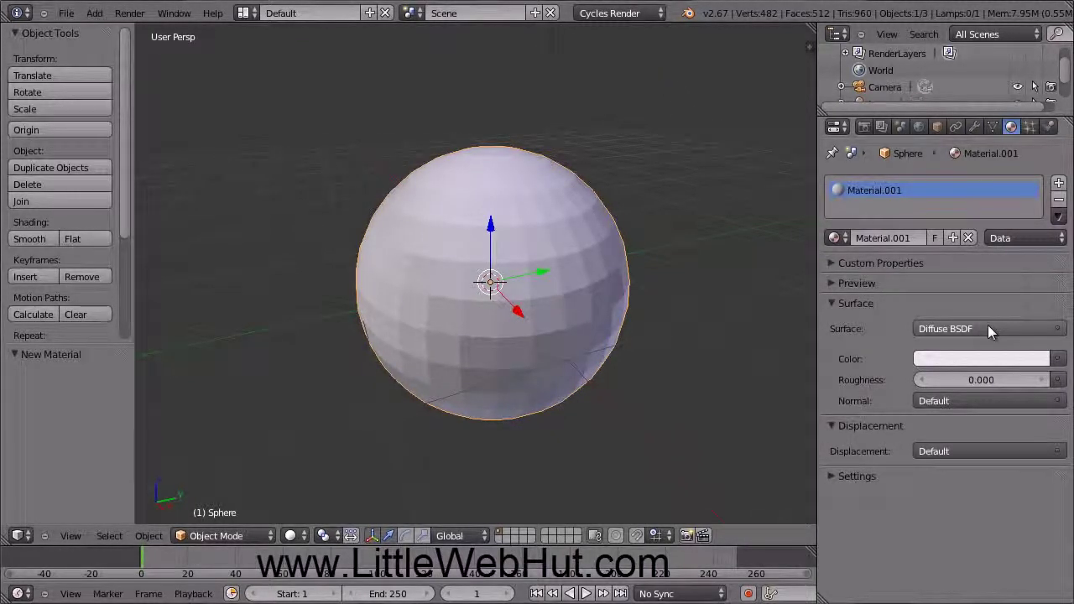
left_click(987, 327)
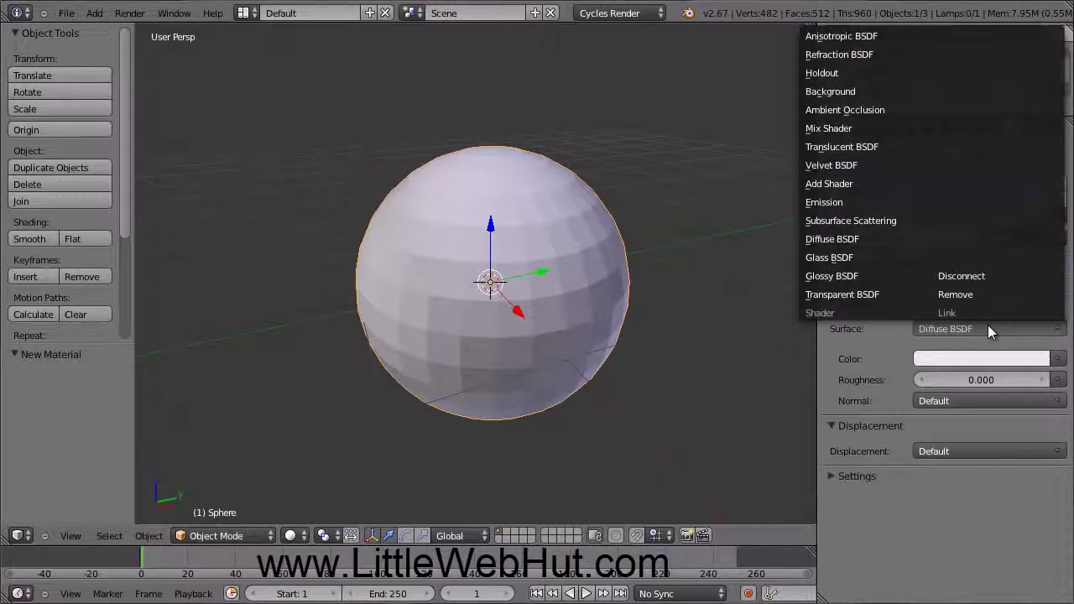
left_click(868, 130)
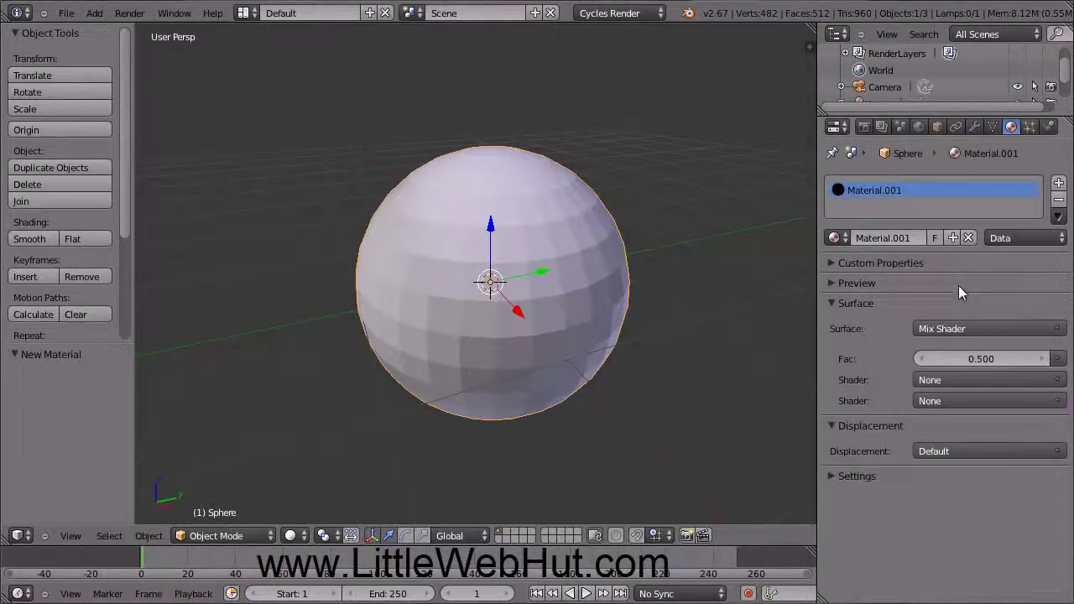
left_click(964, 380)
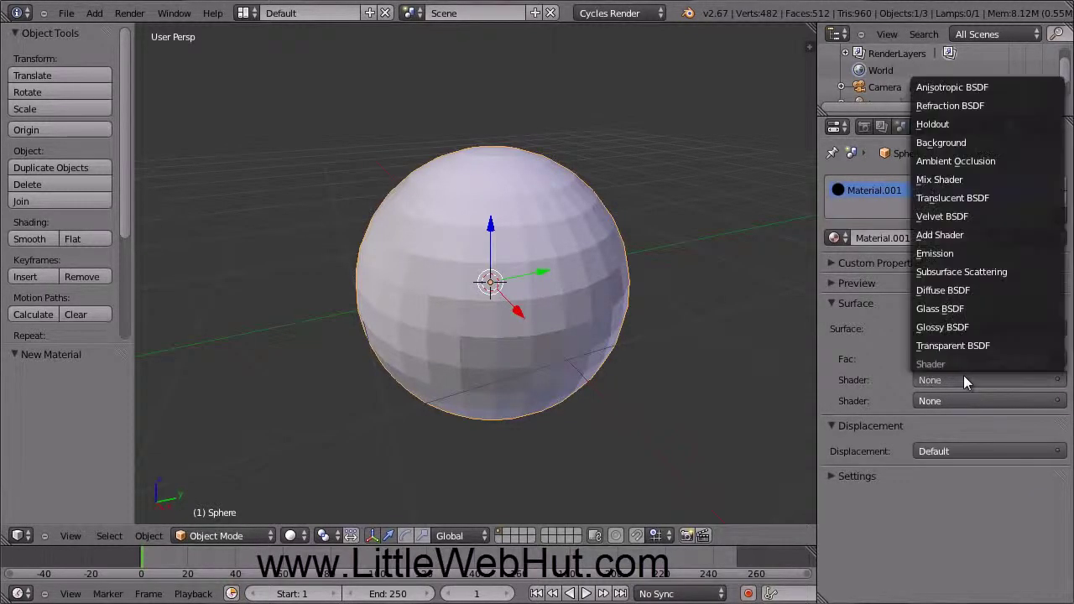
left_click(981, 289)
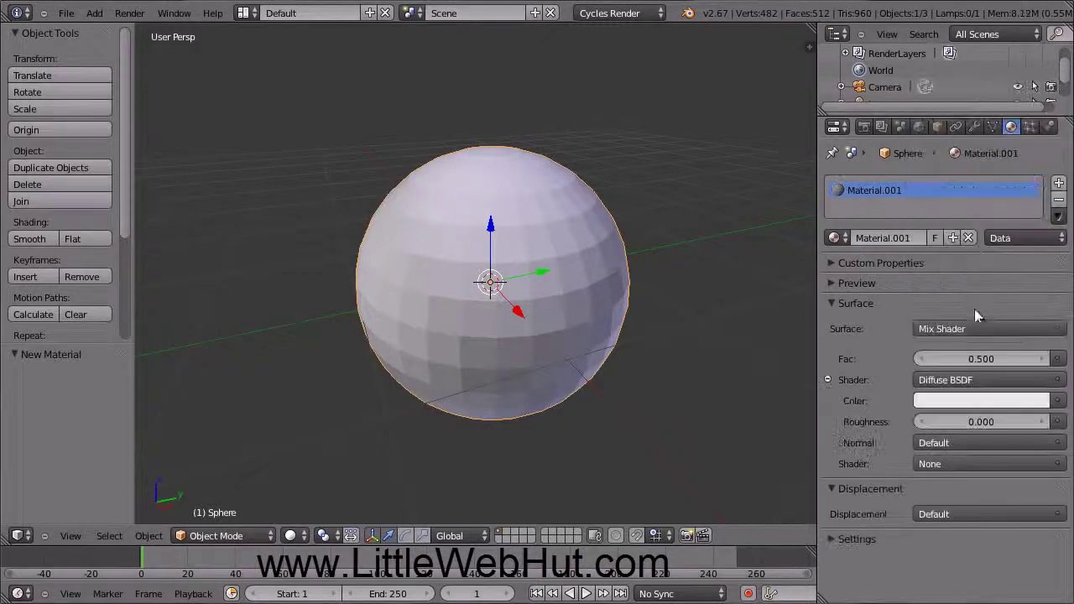
left_click(963, 463)
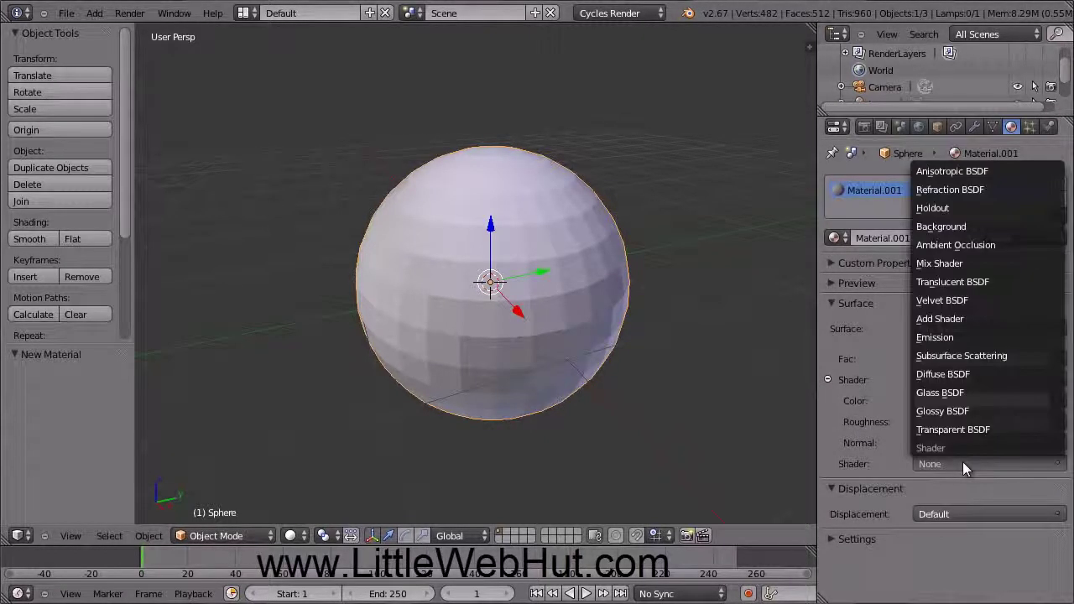
left_click(979, 409)
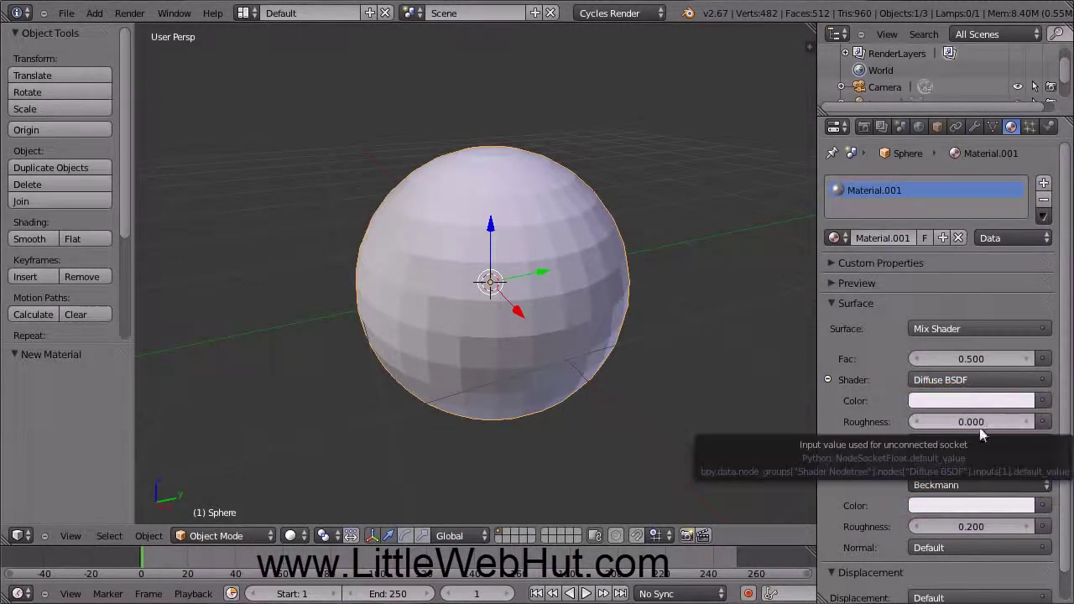
Step: Set the Glossy BSDF roughness to 0 and the Mix Shader factor to 0.7
left_click(973, 527)
type("0")
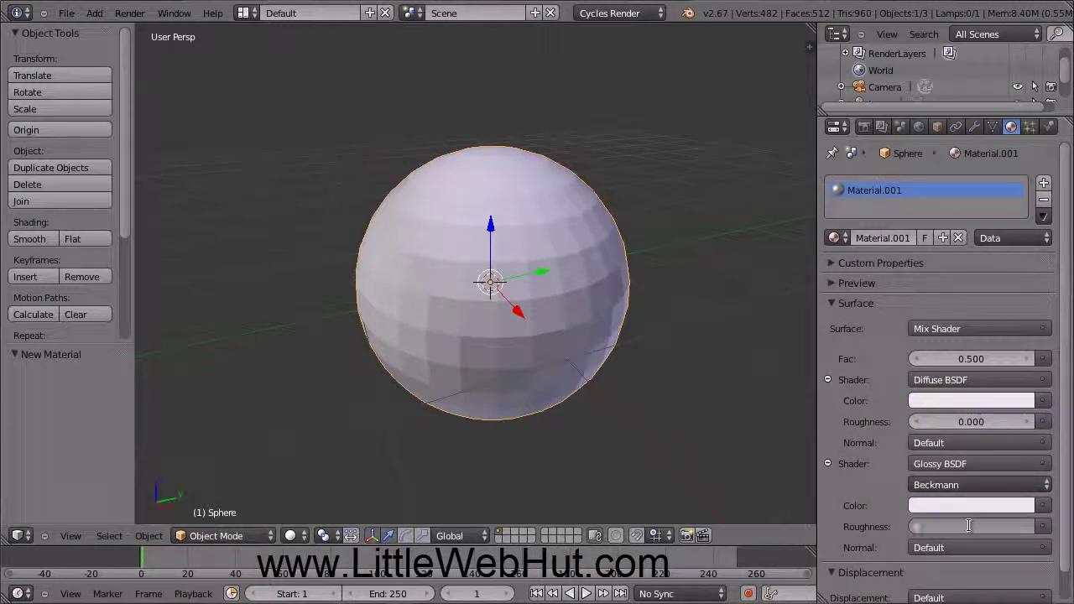
key("Return")
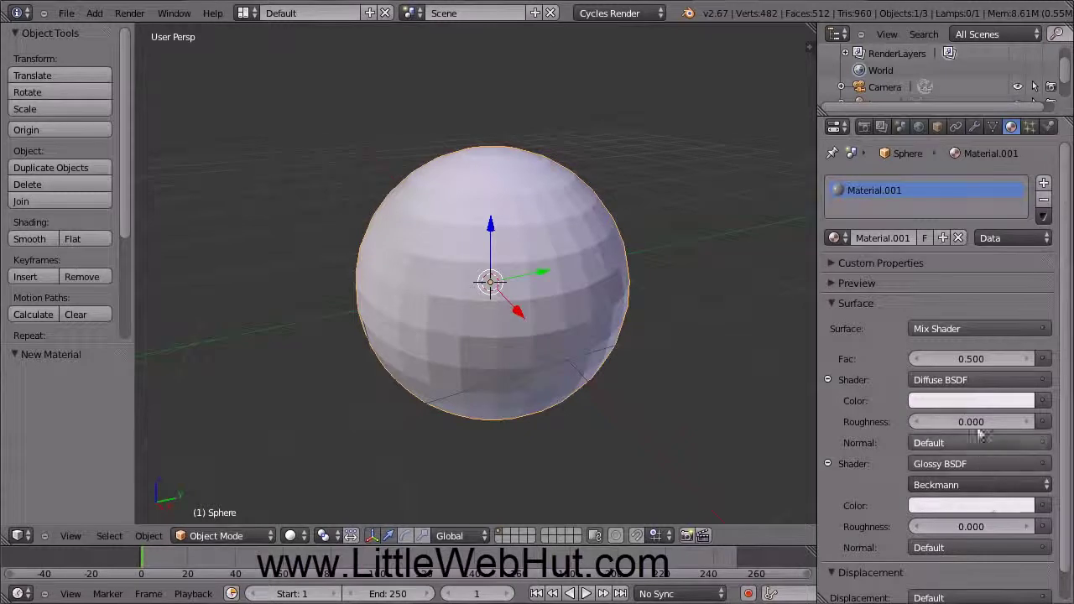
left_click(972, 359)
key("BackSpace")
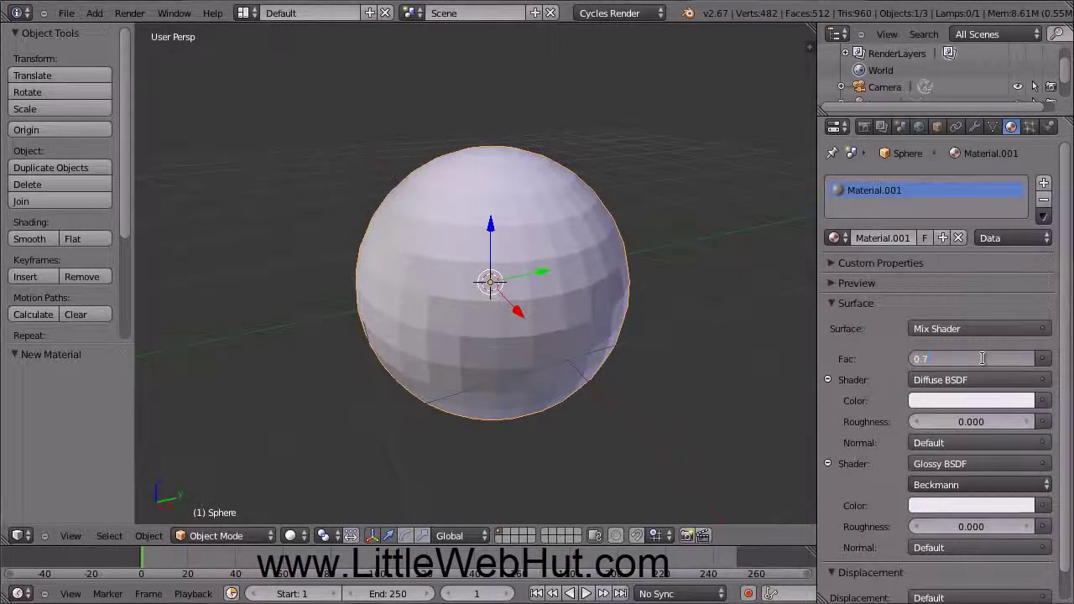
type("0.7")
key("Return")
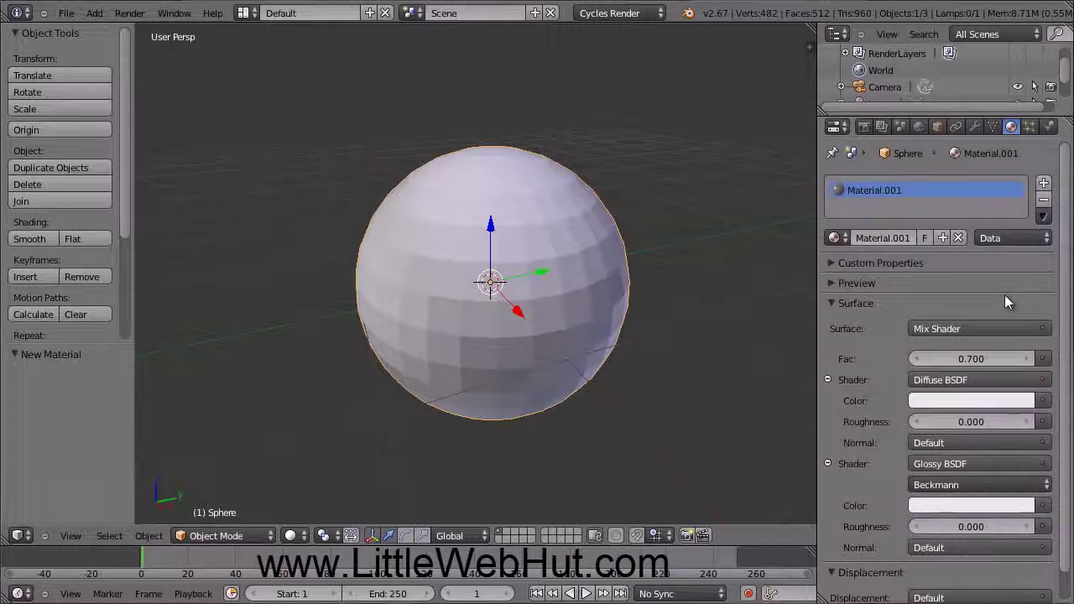
Step: Rename the sphere's material as white
left_click(870, 237)
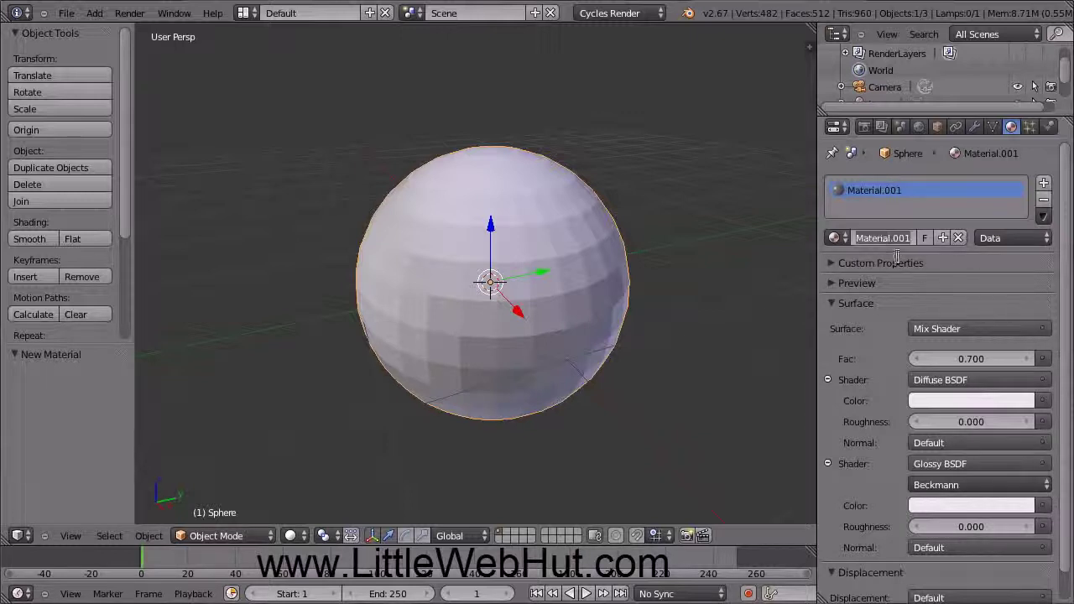
type("White")
key("Return")
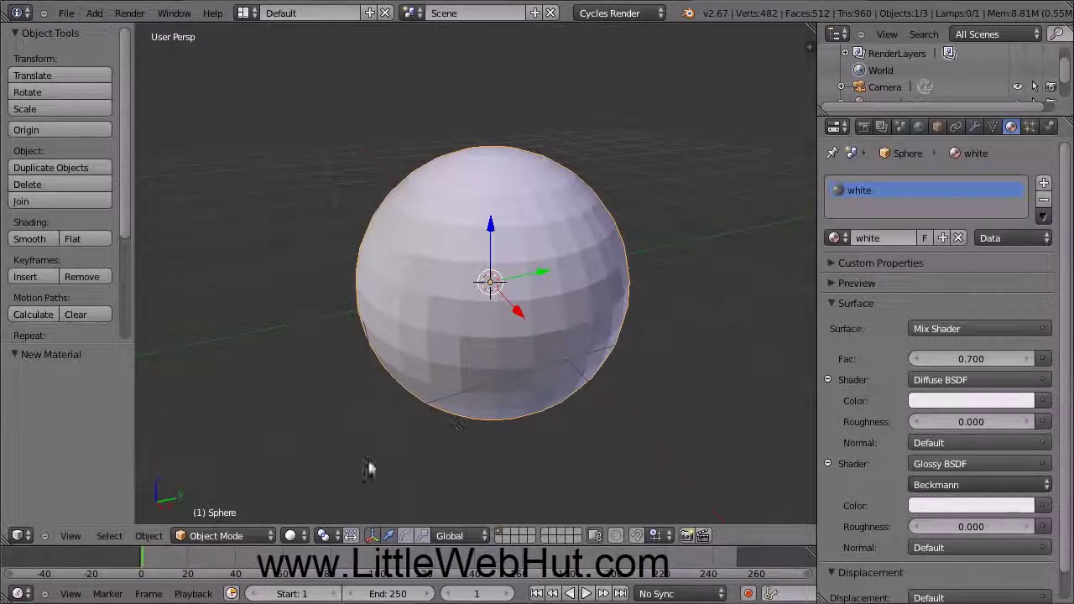
Step: Put the sphere into Edit Mode and set the viewport shading to Wireframe
left_click(250, 537)
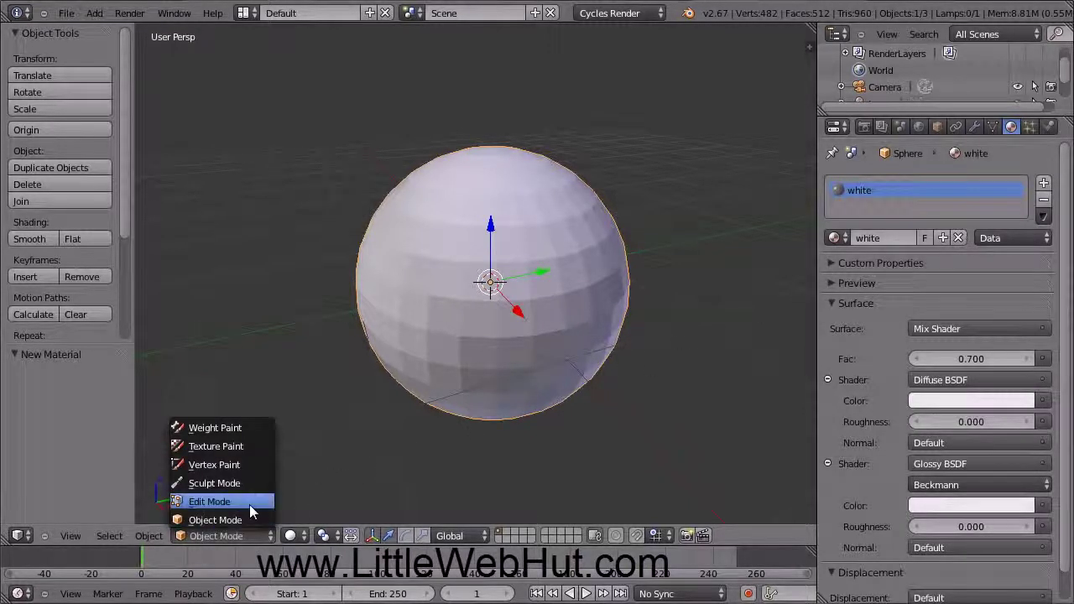
left_click(249, 503)
left_click(289, 535)
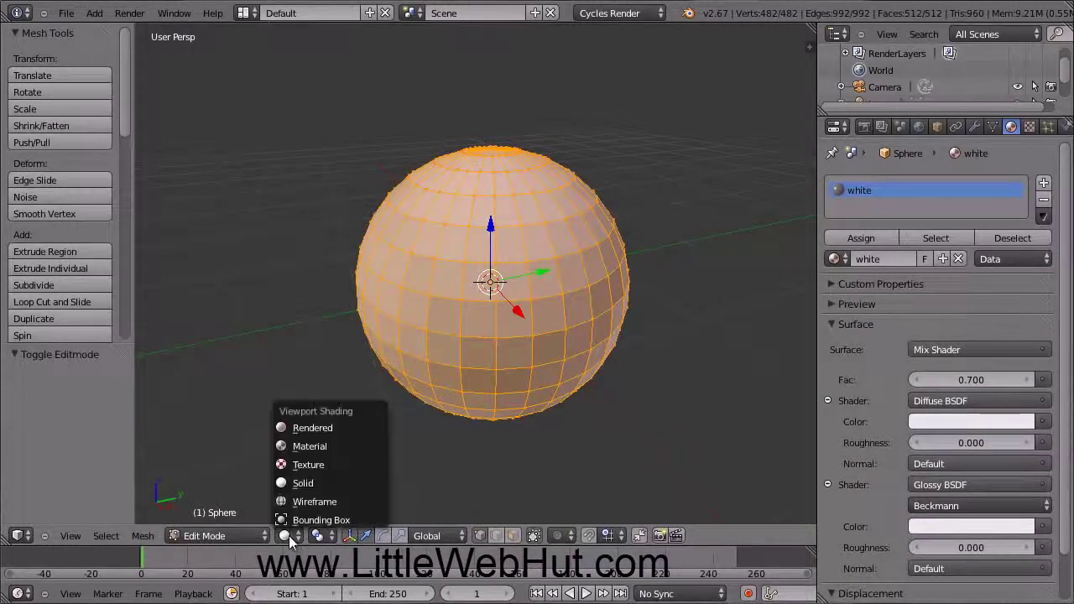
left_click(350, 501)
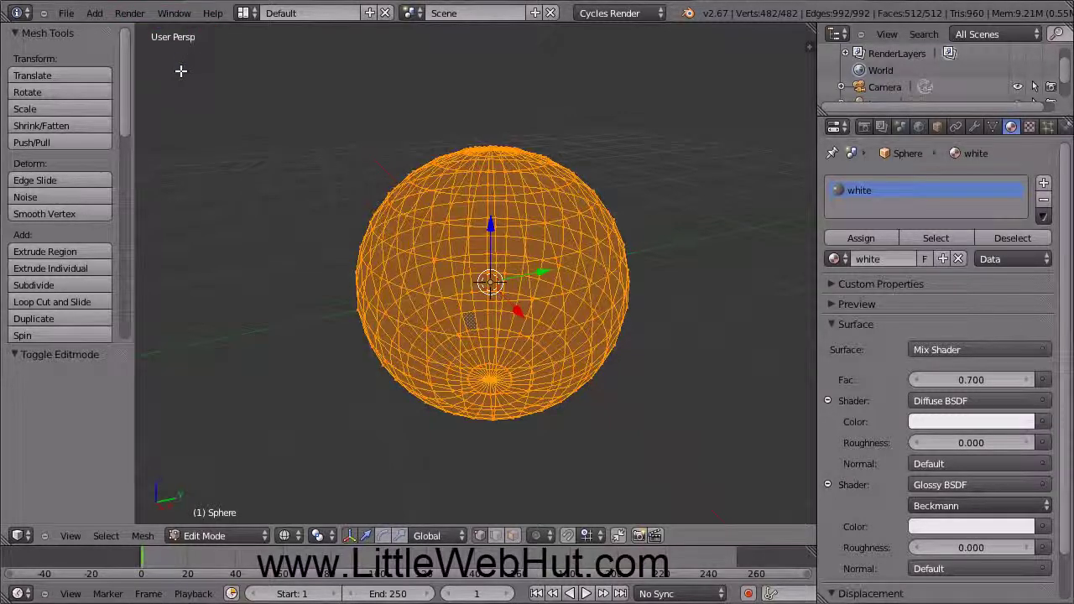
Step: Switch the viewport to an orthographic front view of the sphere
left_click(71, 536)
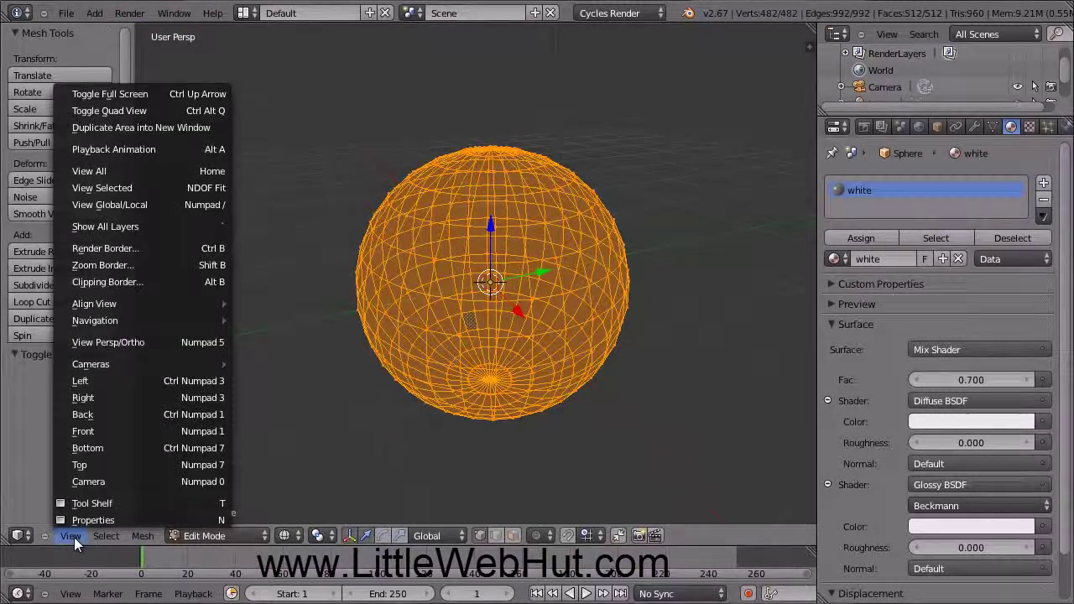
left_click(160, 342)
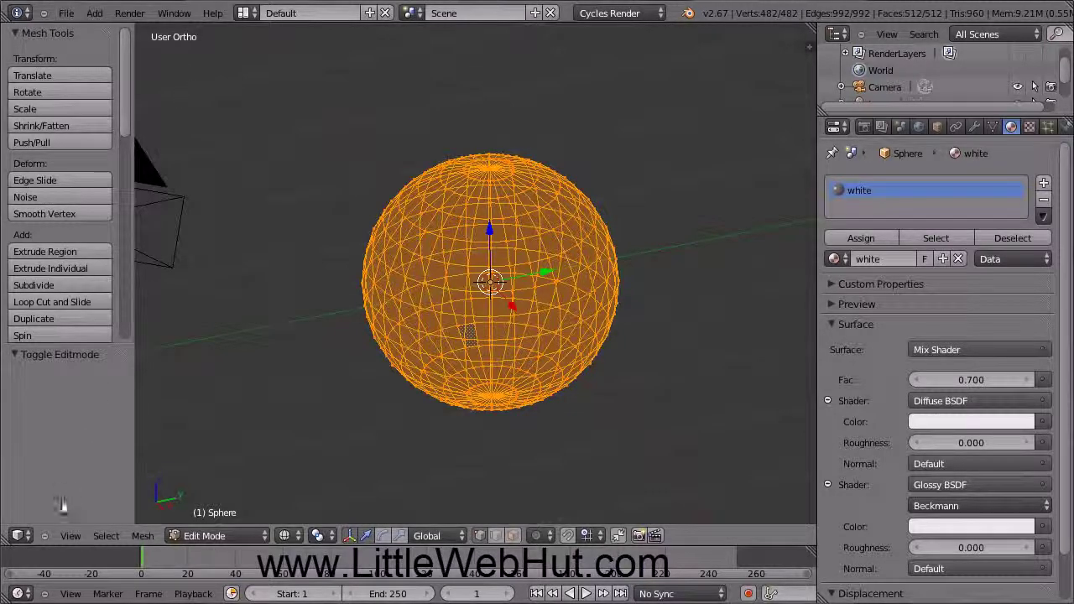
left_click(72, 538)
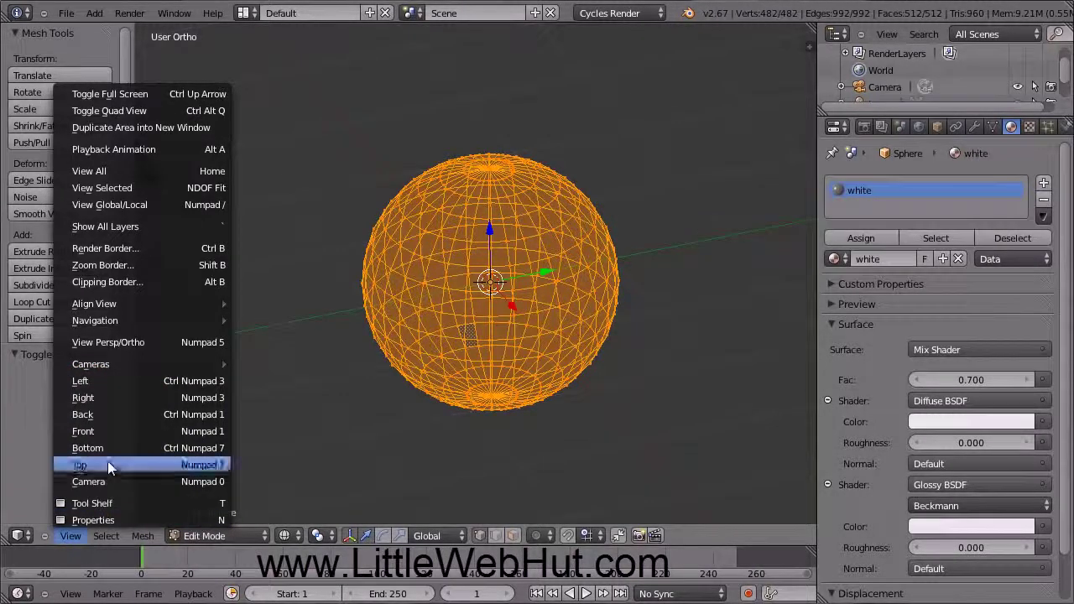
left_click(109, 433)
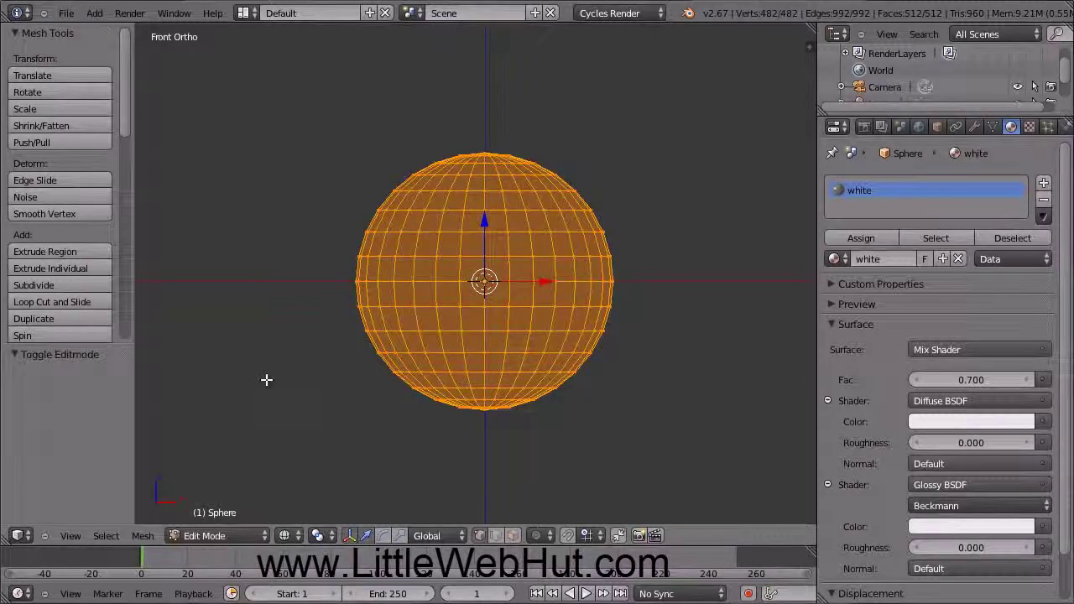
Step: Clear the vertex selection and box-select the wide horizontal band around the sphere's middle
key("a")
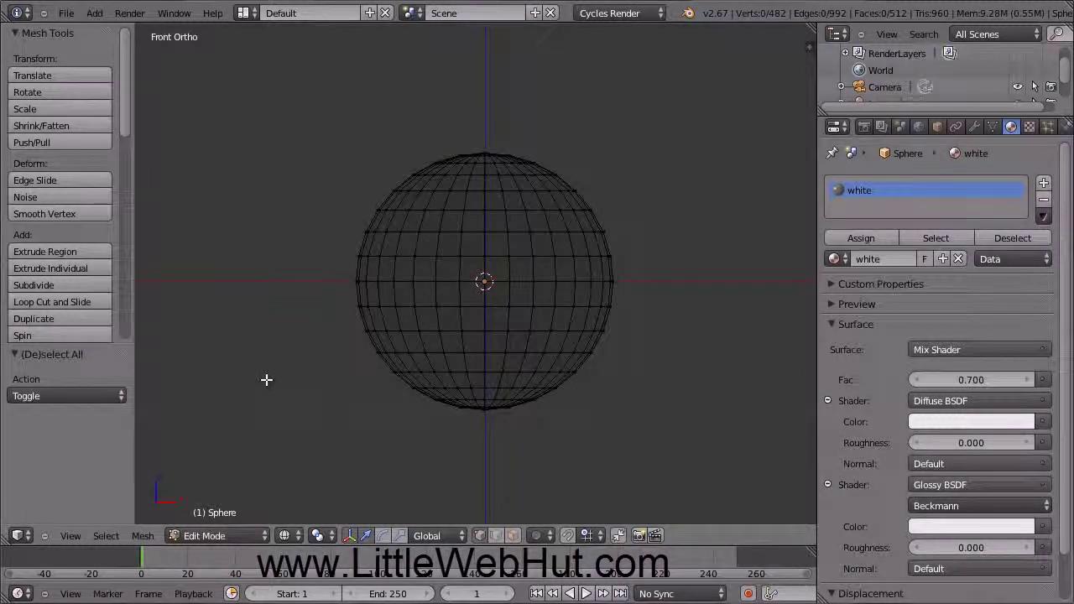
key("a")
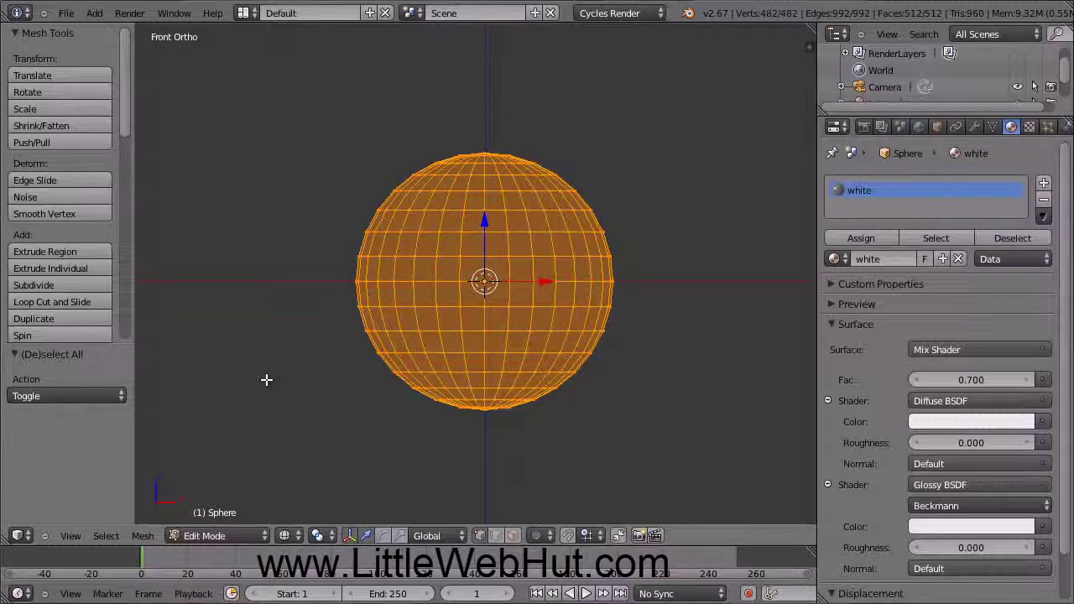
key("a")
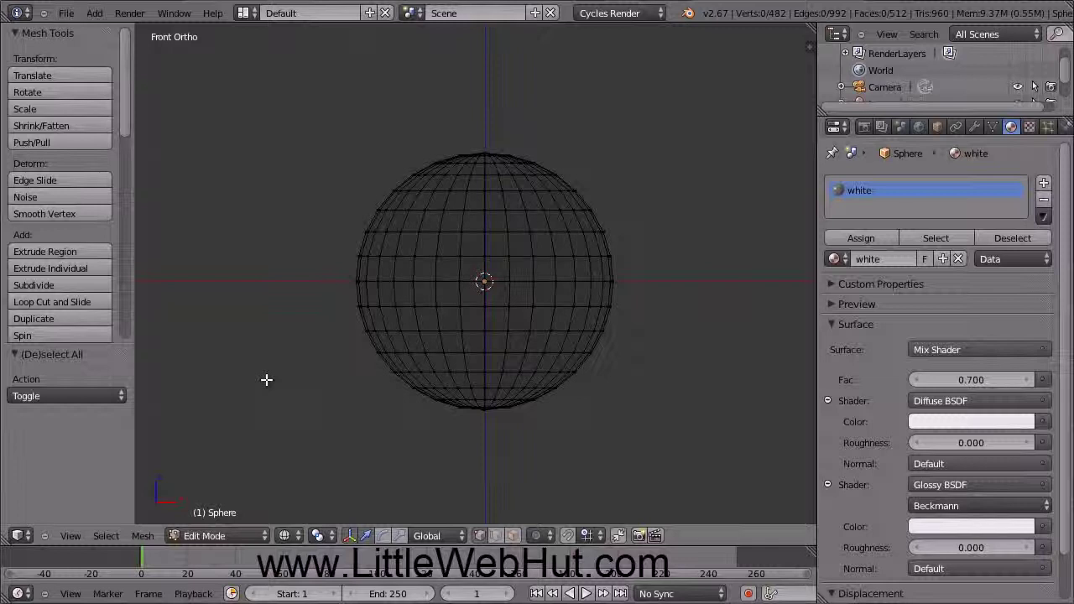
key("b")
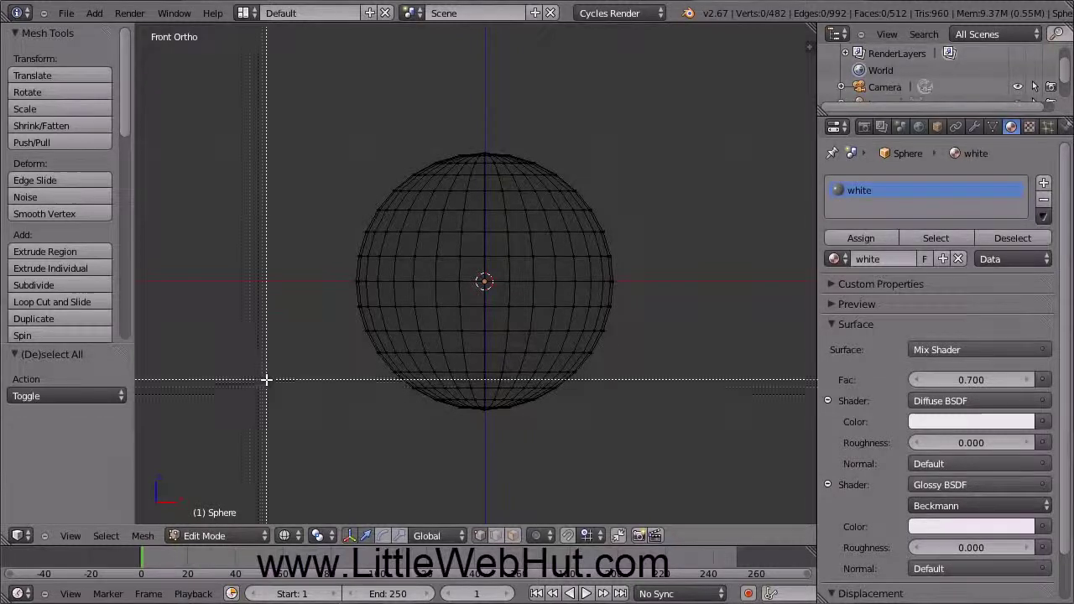
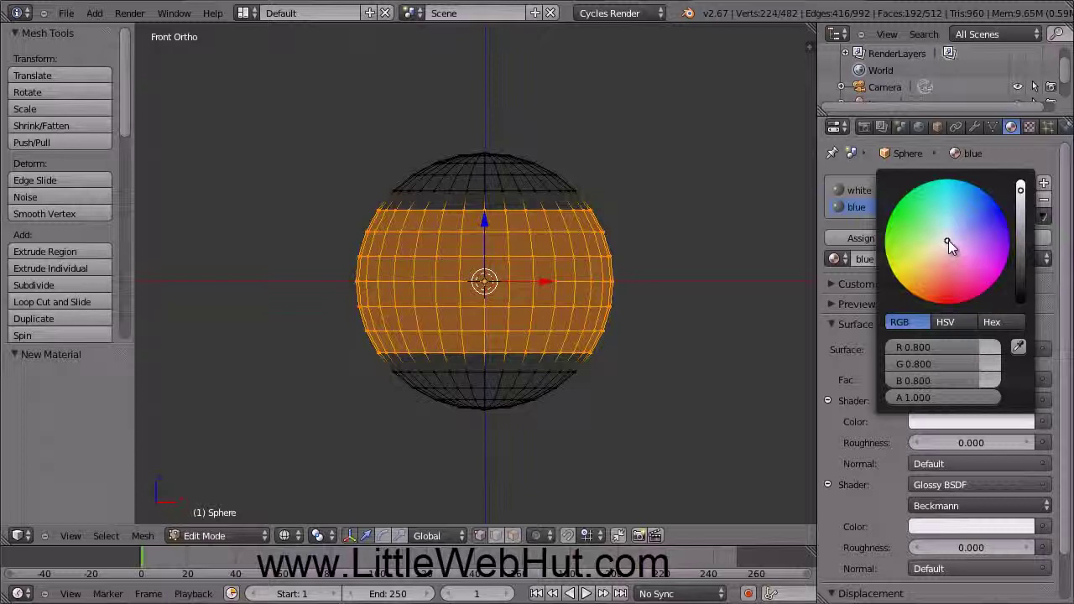
Step: Set the blue material's Diffuse BSDF color to hex 001EE7
left_click_drag(948, 242, 1004, 198)
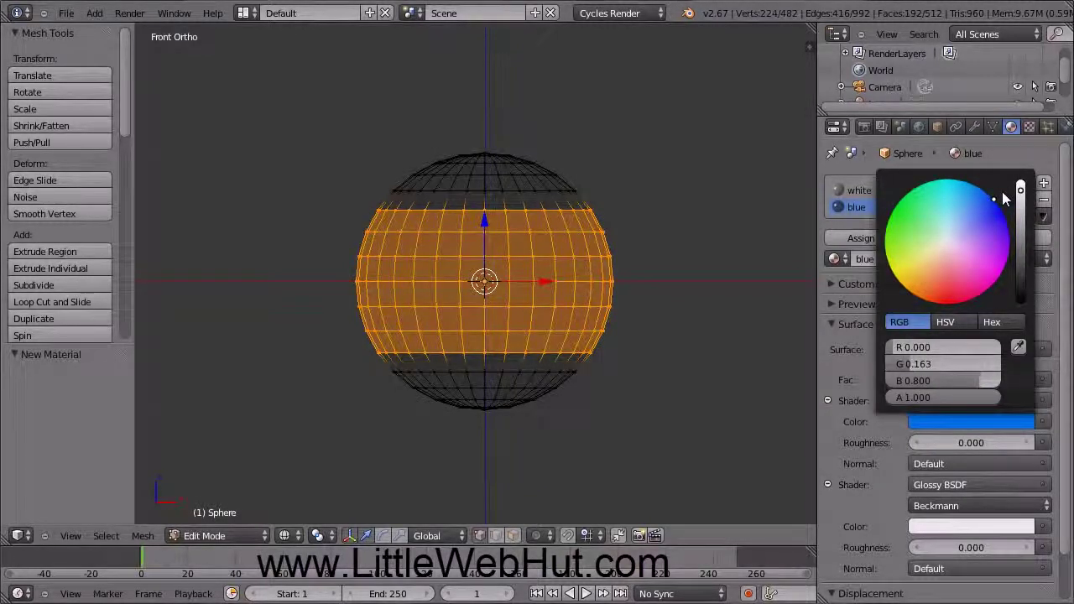
left_click(1009, 323)
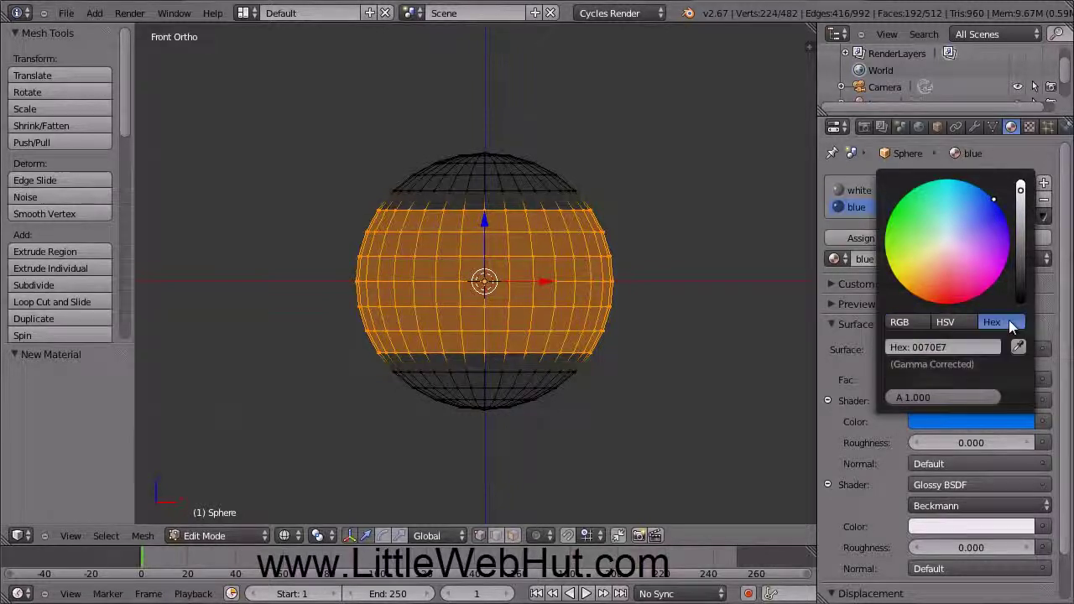
left_click(903, 351)
type("001ee")
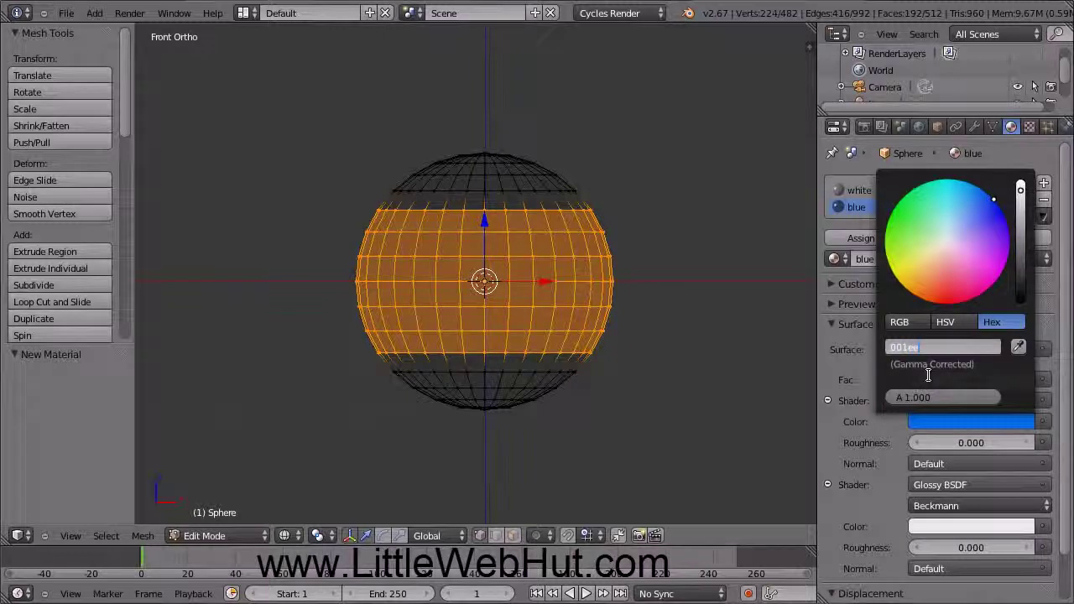
type("7")
key("Return")
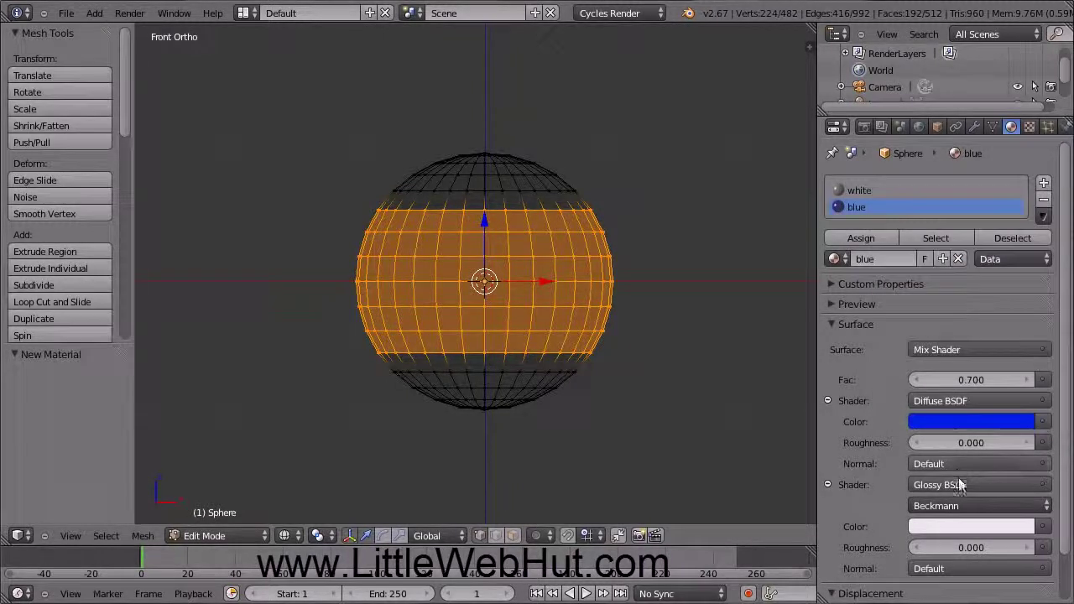
Step: Set the blue material's Glossy BSDF color to hex 001EE7
left_click(974, 526)
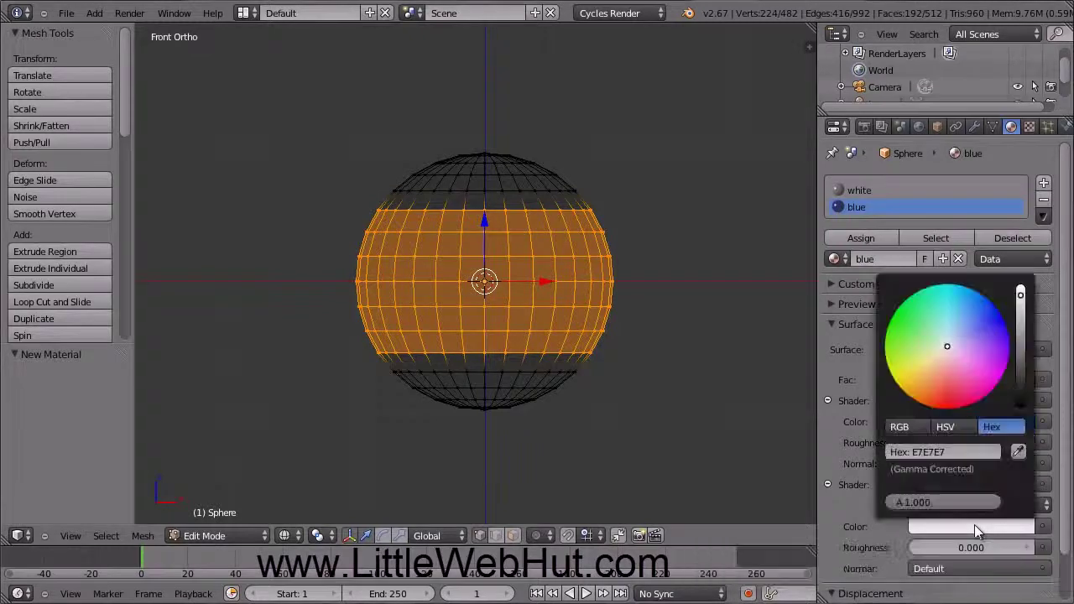
left_click(931, 451)
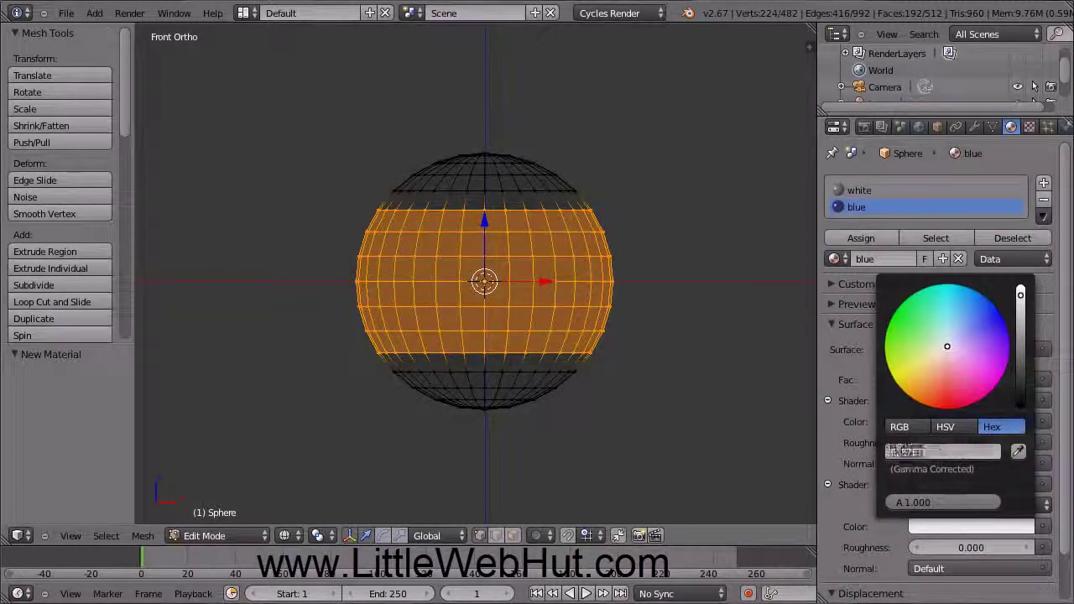
type("00")
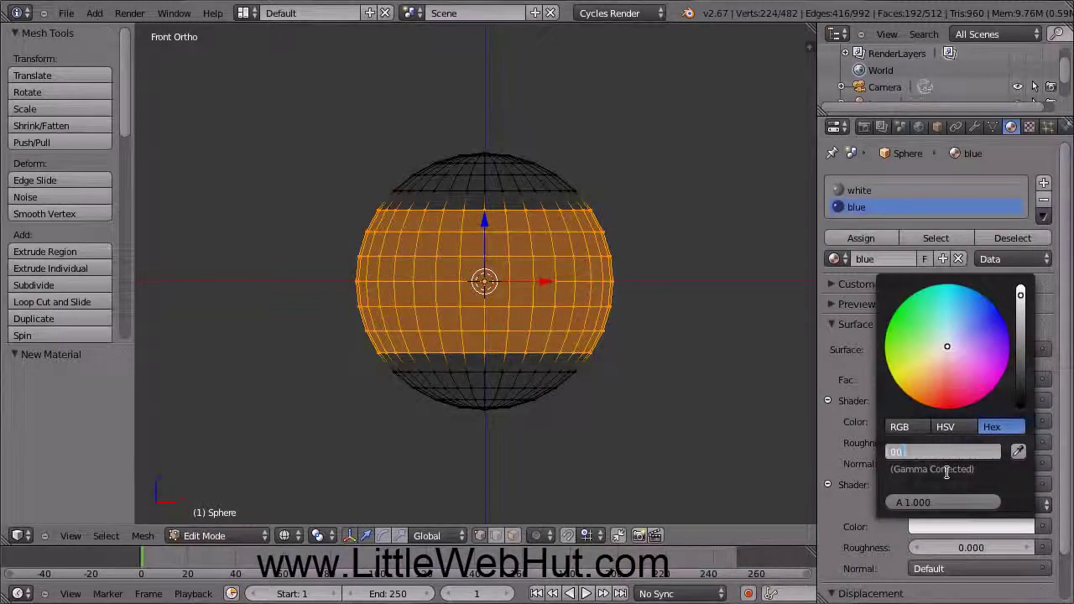
type("1ee7")
key("Return")
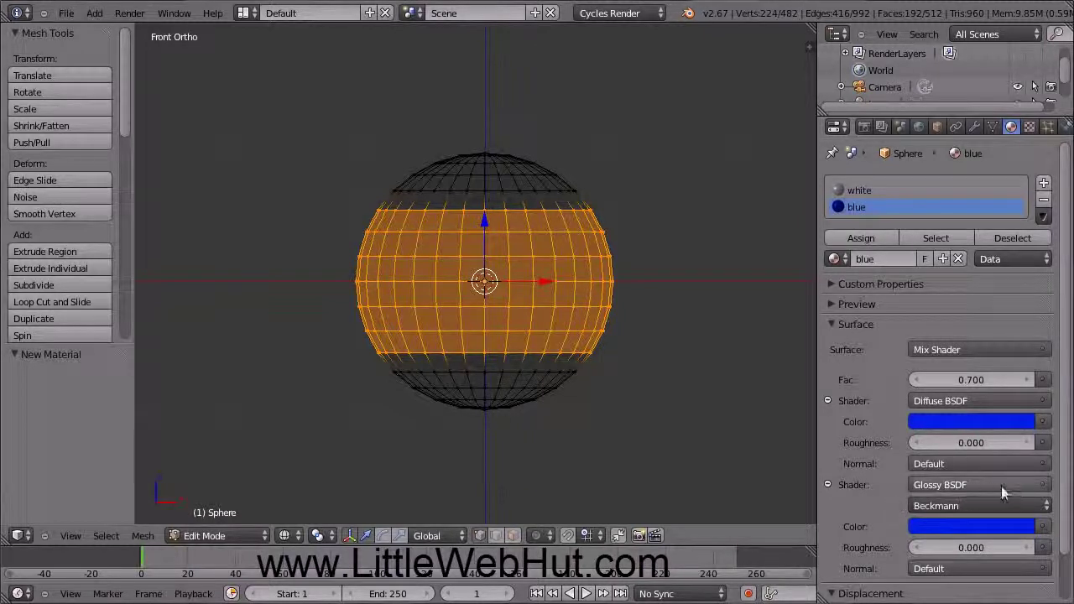
Step: Change the blue material's viewport color to a bright blue in its Settings
scroll(1064, 491, "down", 2)
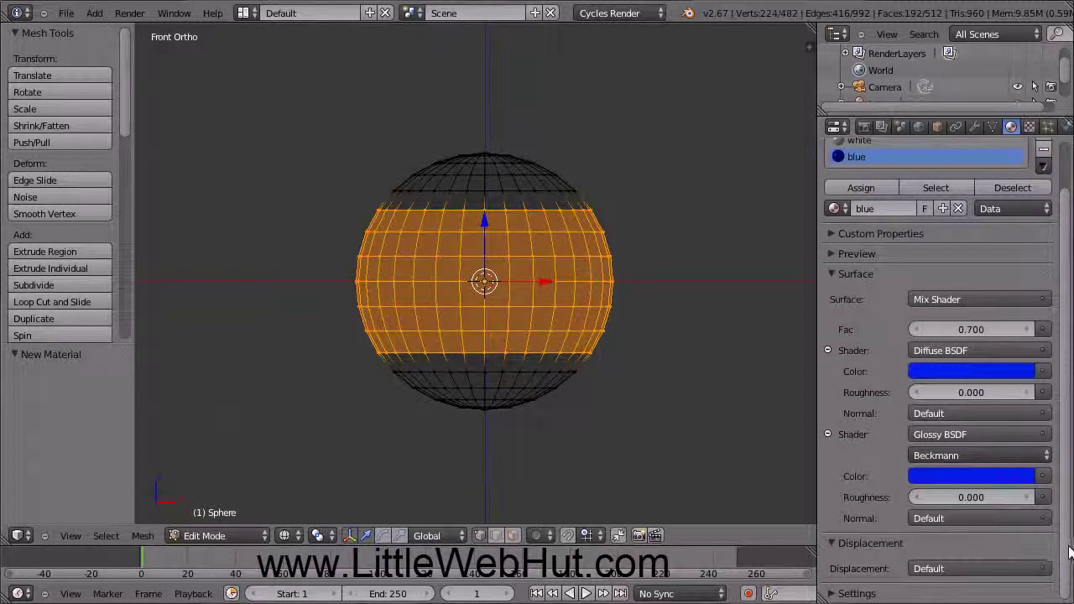
left_click(835, 594)
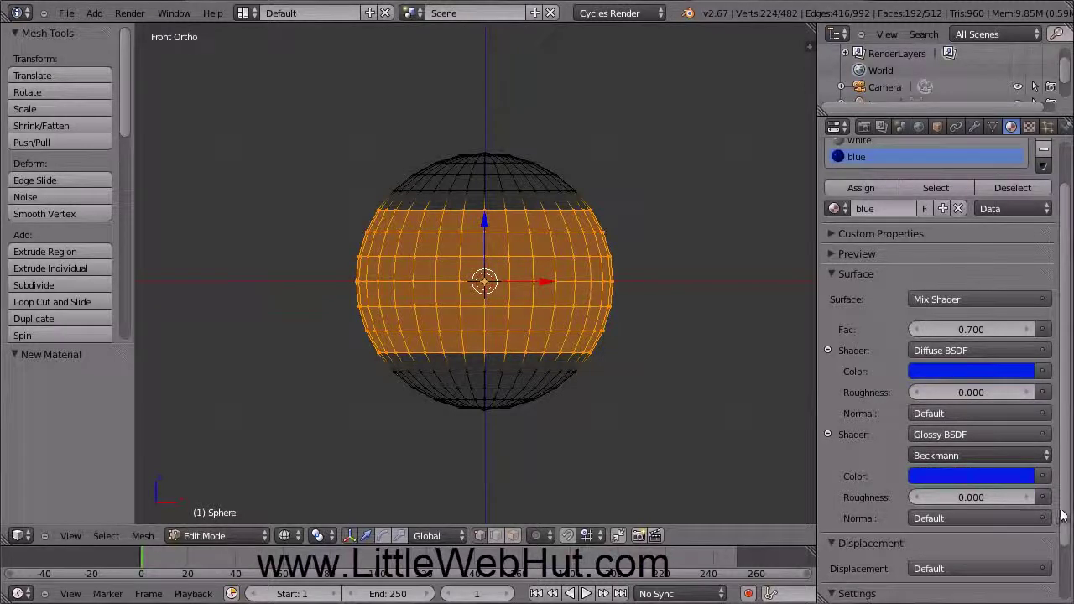
scroll(1059, 512, "down", 3)
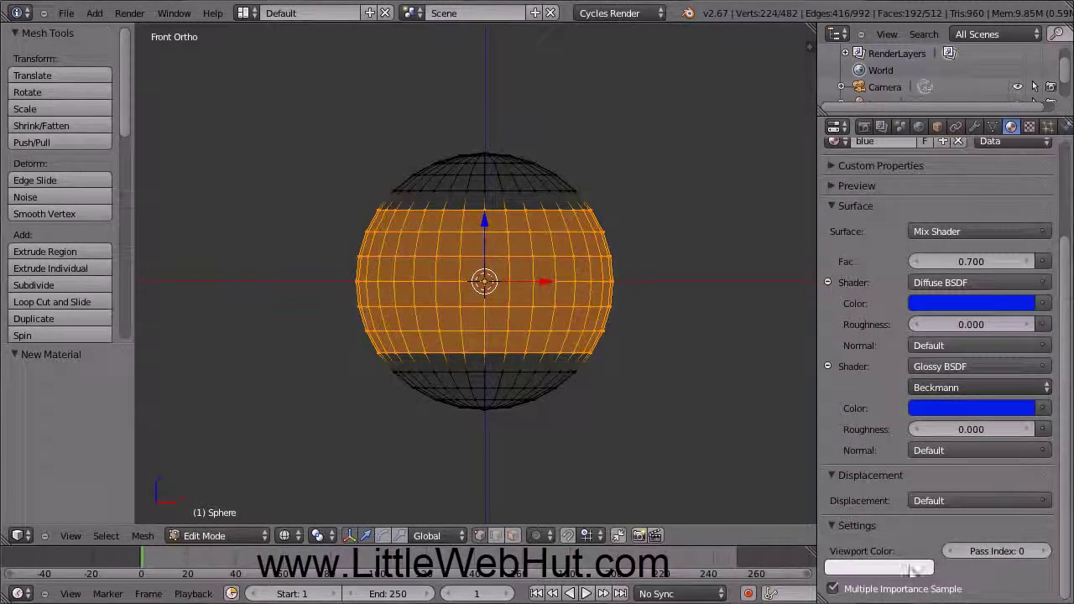
left_click(896, 573)
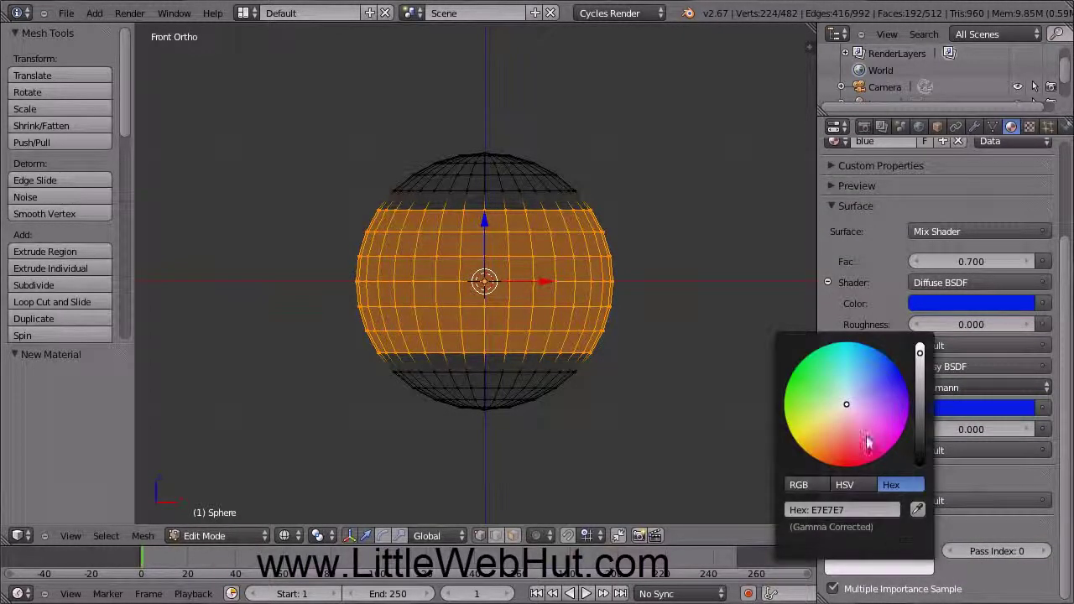
left_click_drag(847, 406, 901, 366)
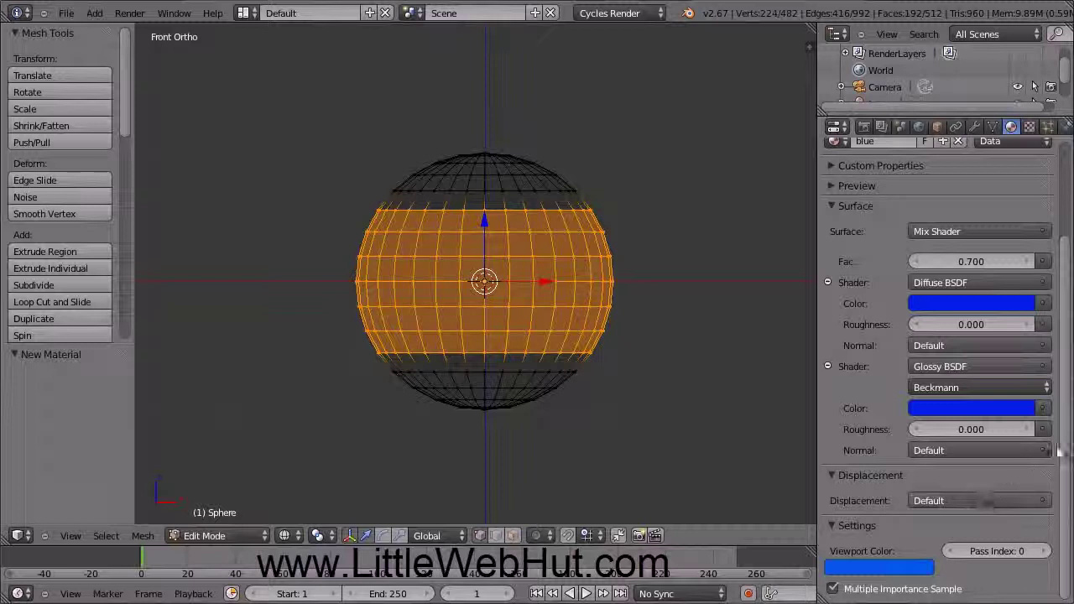
Step: Assign the blue material to the selected middle band of the sphere
scroll(1049, 444, "up", 2)
scroll(938, 377, "up", 2)
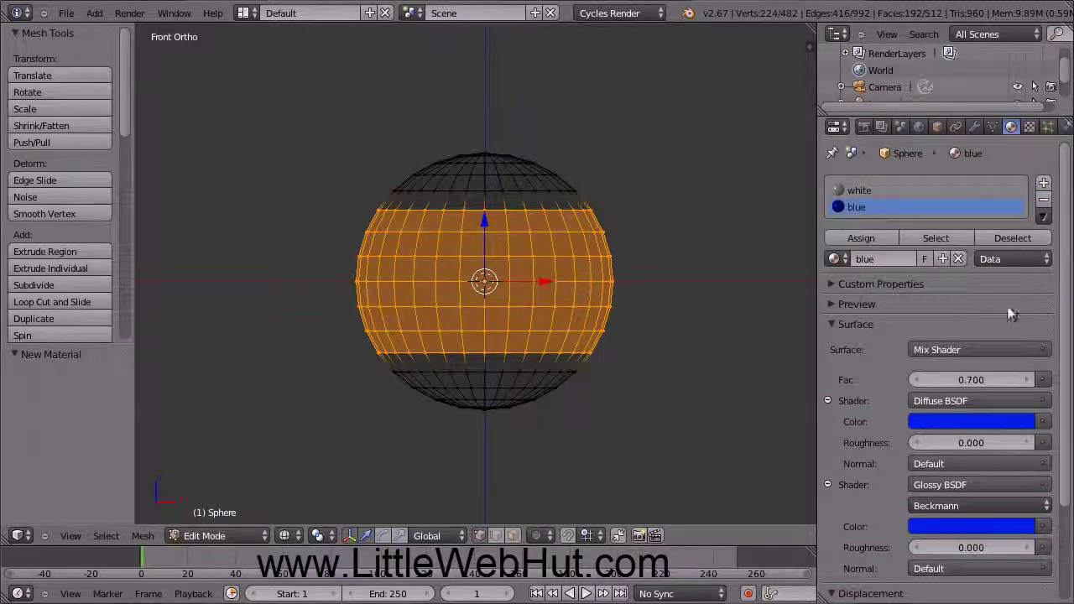
left_click(885, 236)
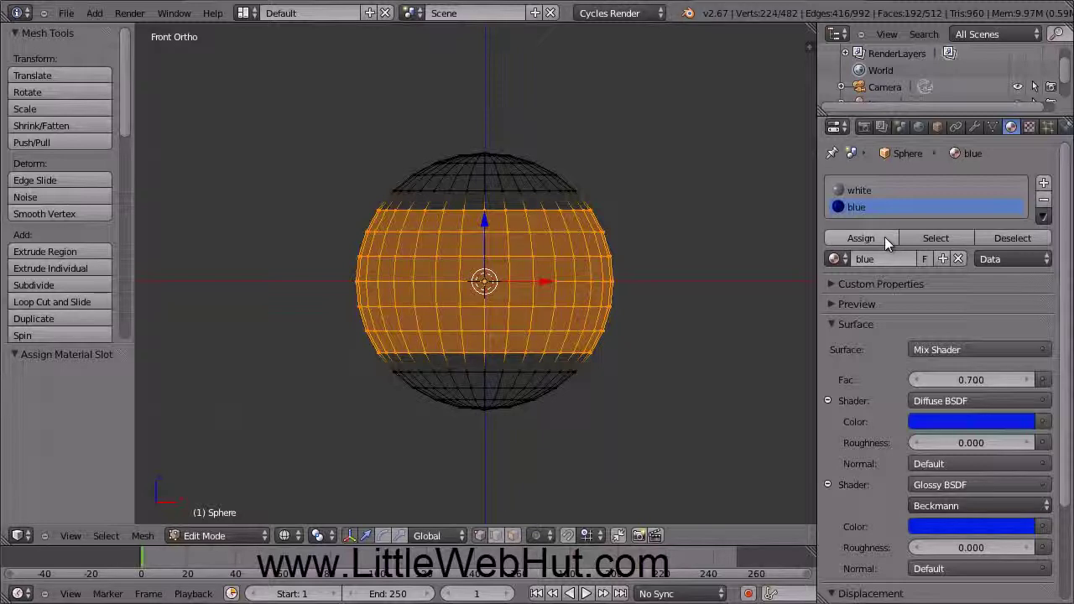
Step: Set the viewport shading to Solid and return the sphere to Object Mode
left_click(315, 536)
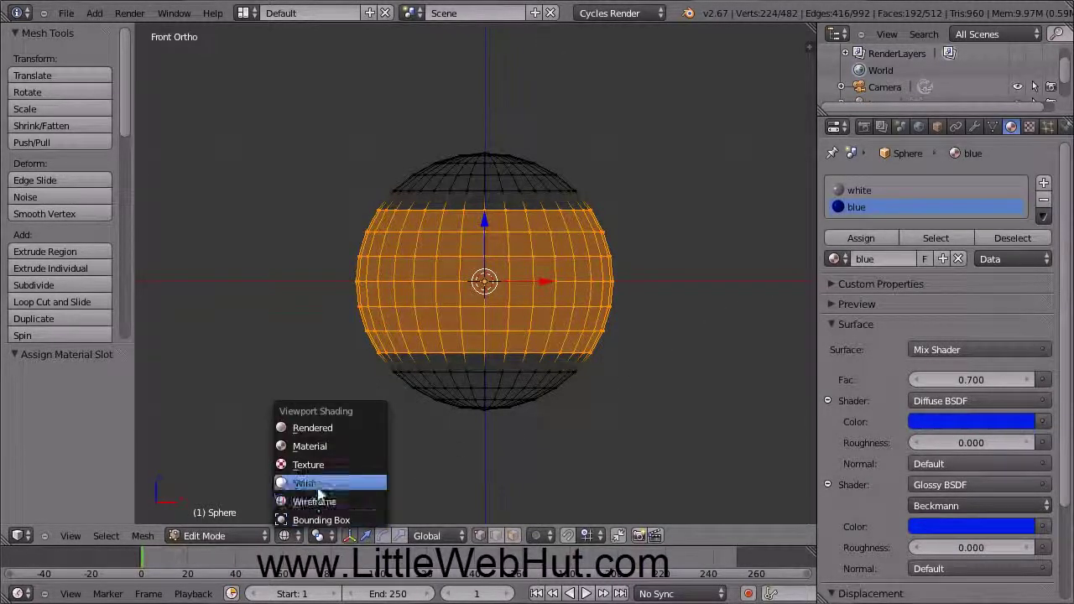
left_click(319, 484)
left_click(256, 539)
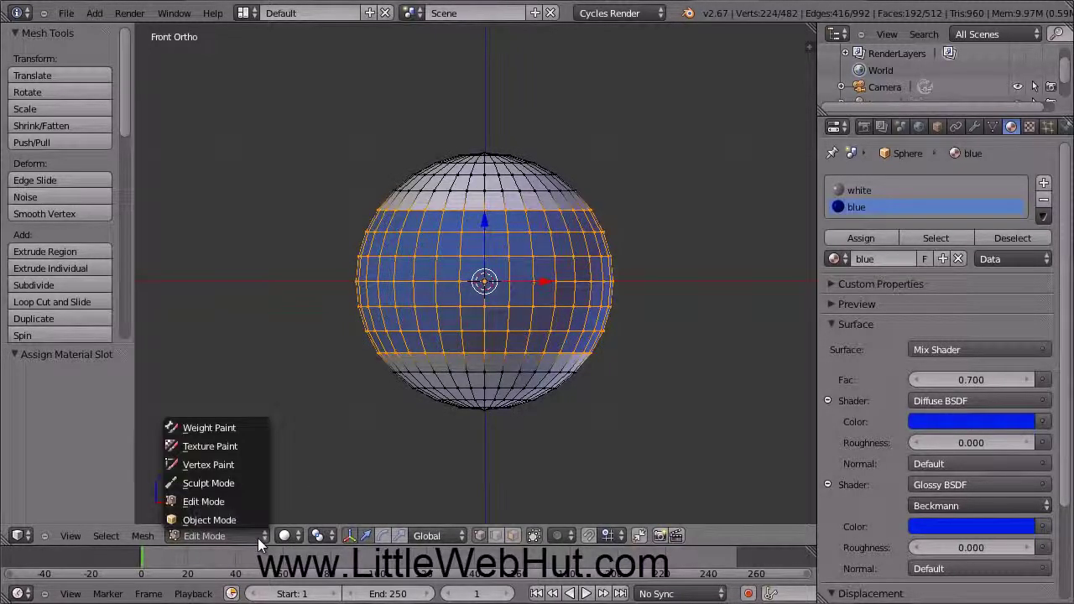
left_click(249, 518)
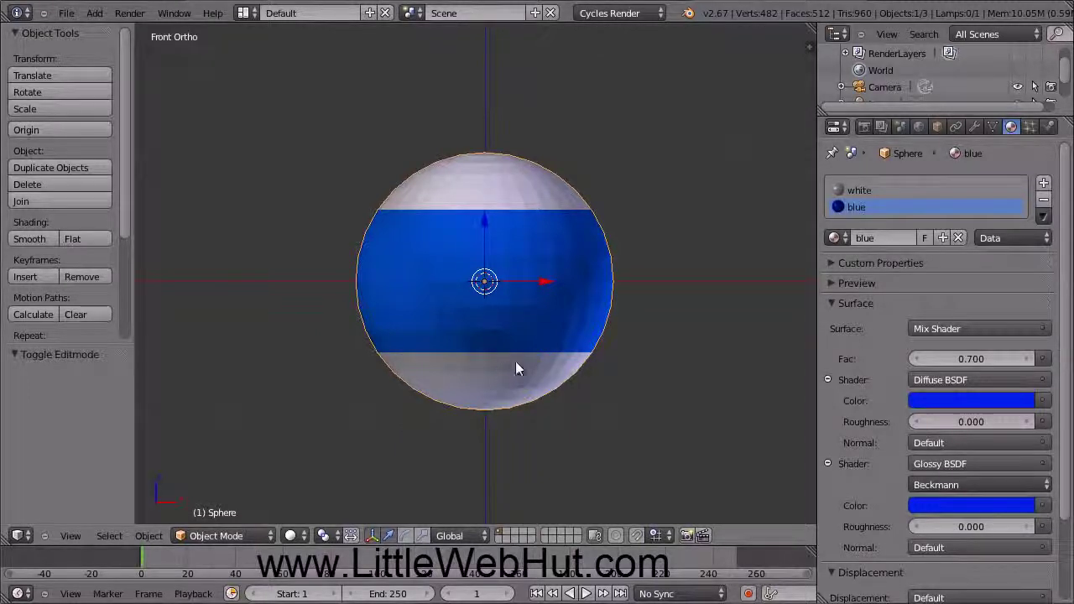
Step: Add a Subdivision Surface modifier to the sphere with View and Render subdivisions both set to 3
left_click(975, 127)
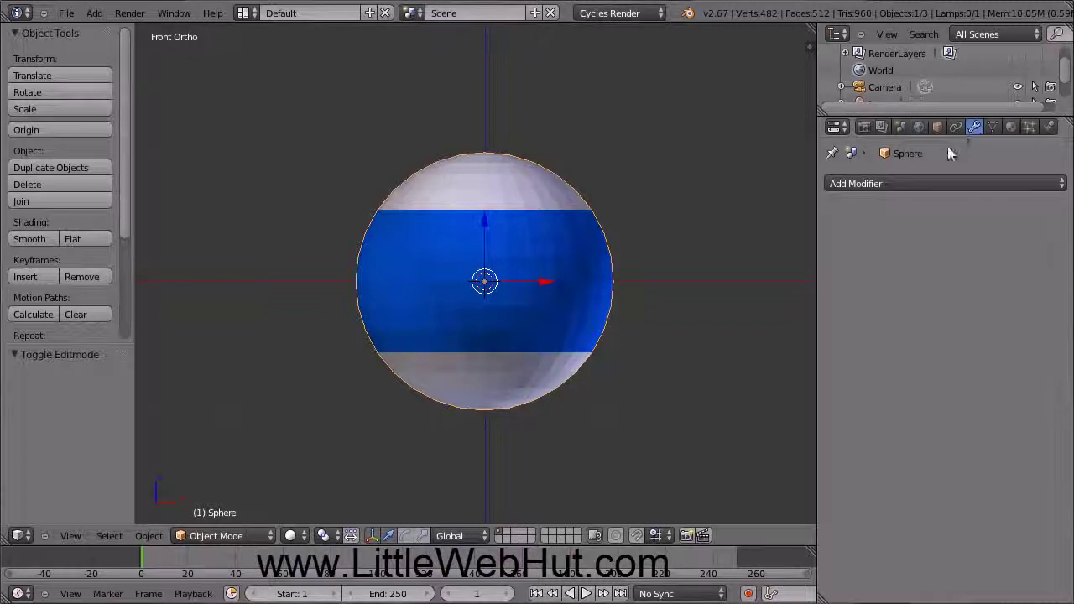
left_click(901, 183)
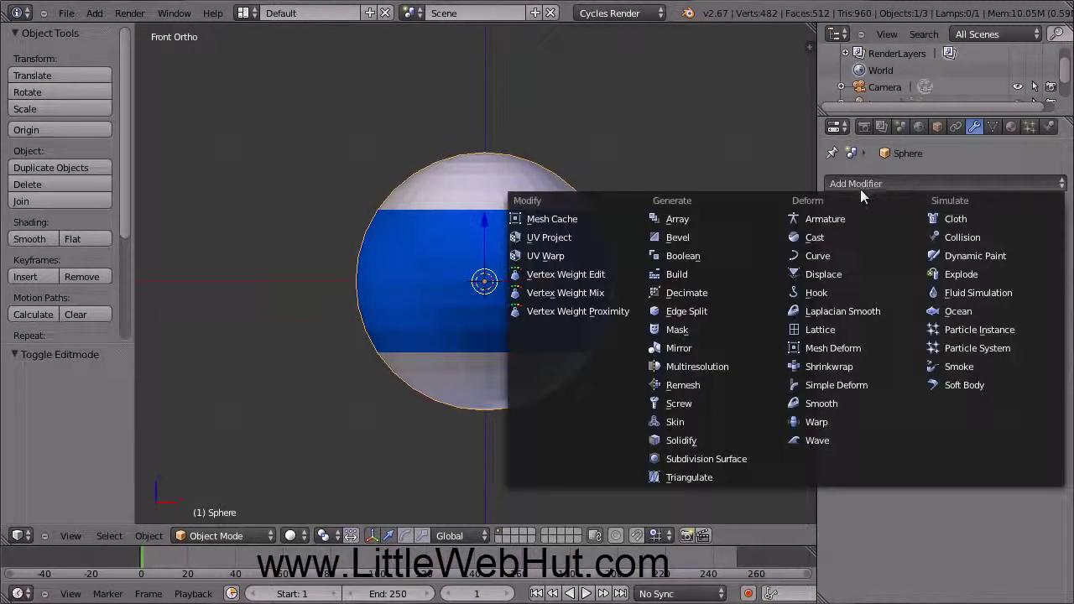
left_click(760, 461)
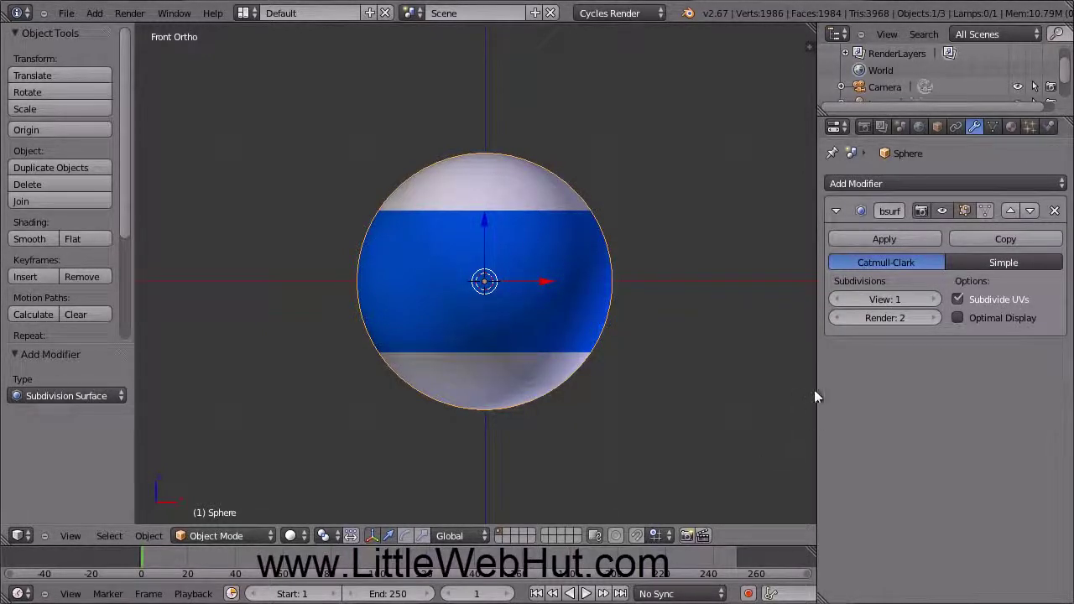
left_click(933, 299)
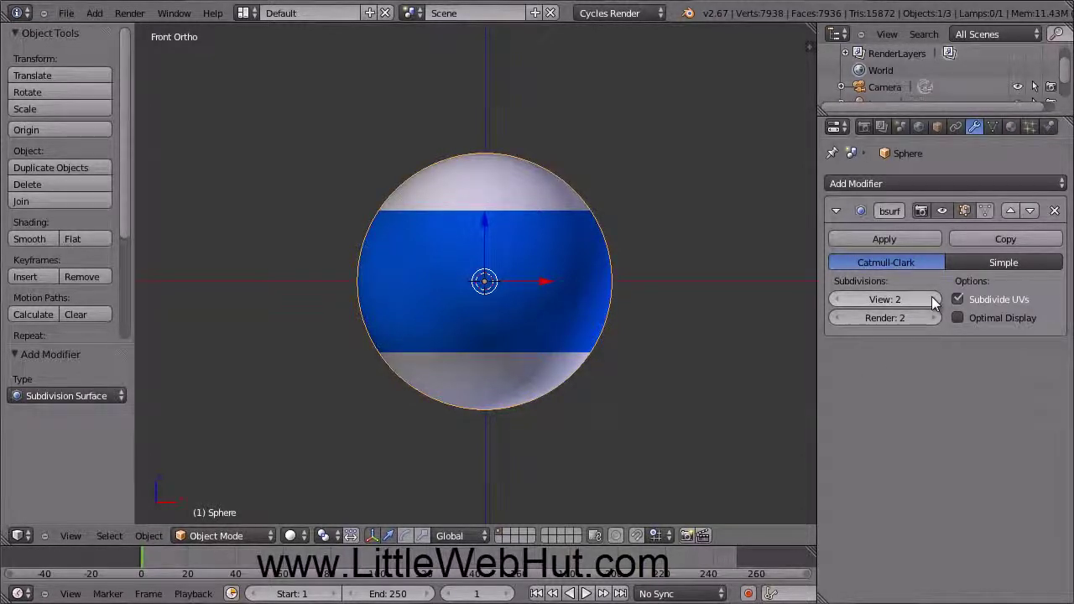
left_click(933, 300)
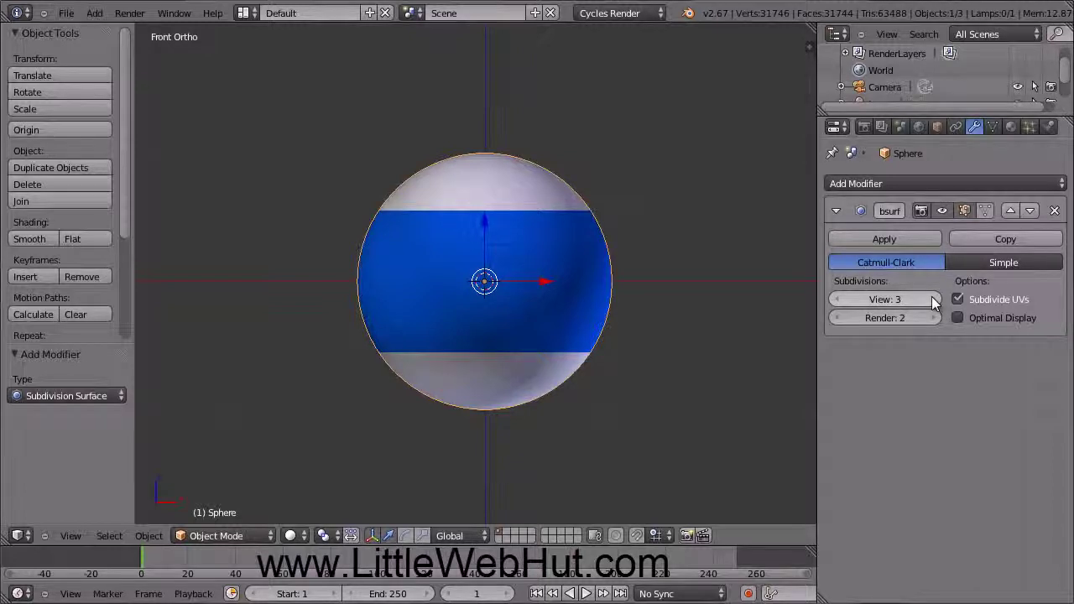
left_click(933, 318)
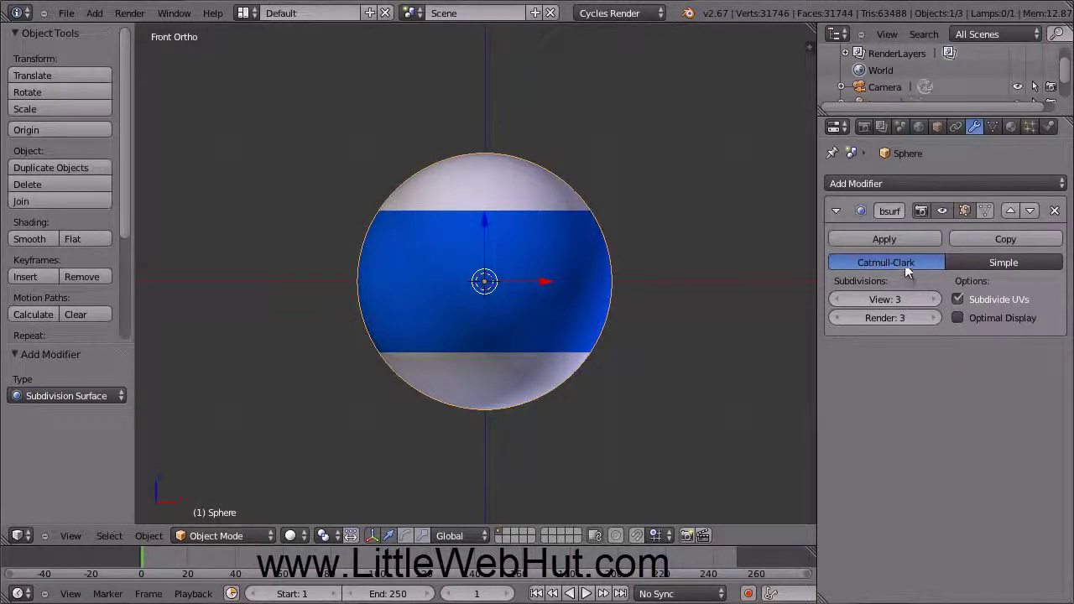
Step: Apply the Subdivision Surface modifier and set the sphere's shading to Smooth
left_click(913, 240)
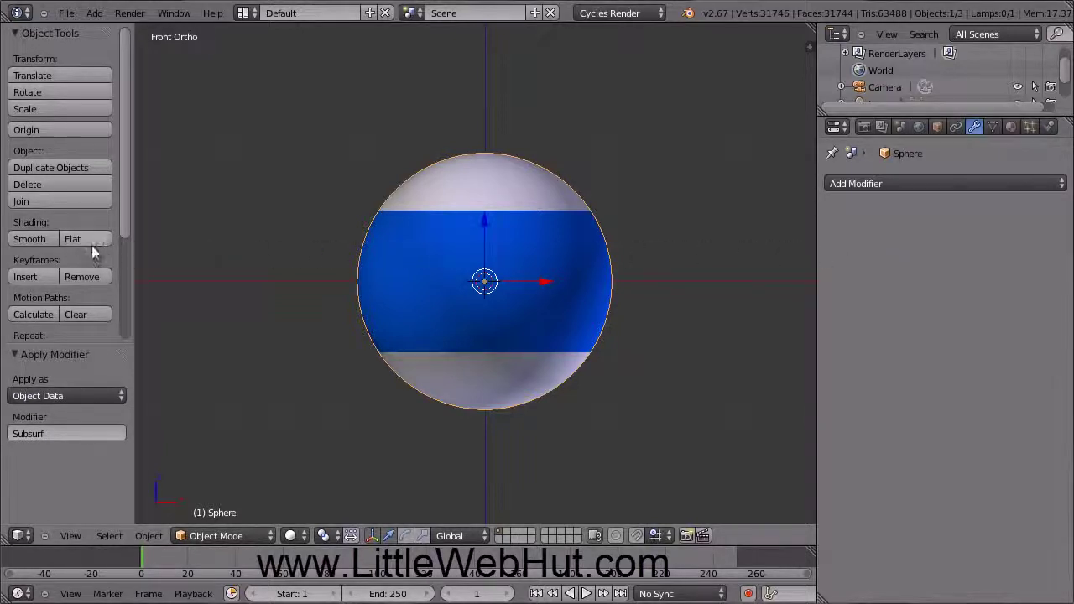
left_click(47, 240)
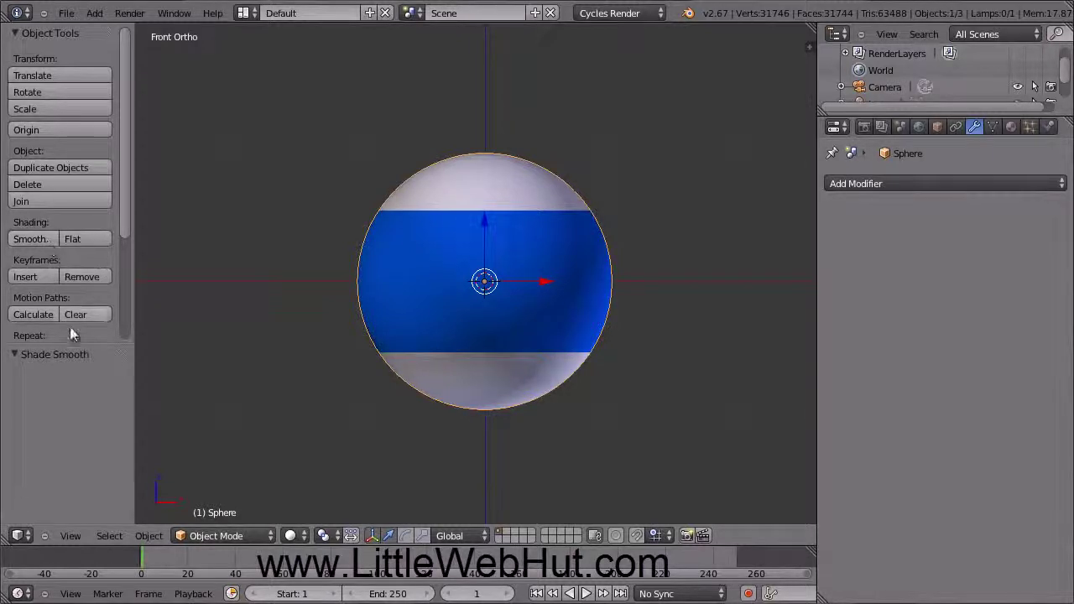
Step: Duplicate the striped sphere about 2.21 units along negative Y and remove the blue material slot from the copy
left_click(74, 539)
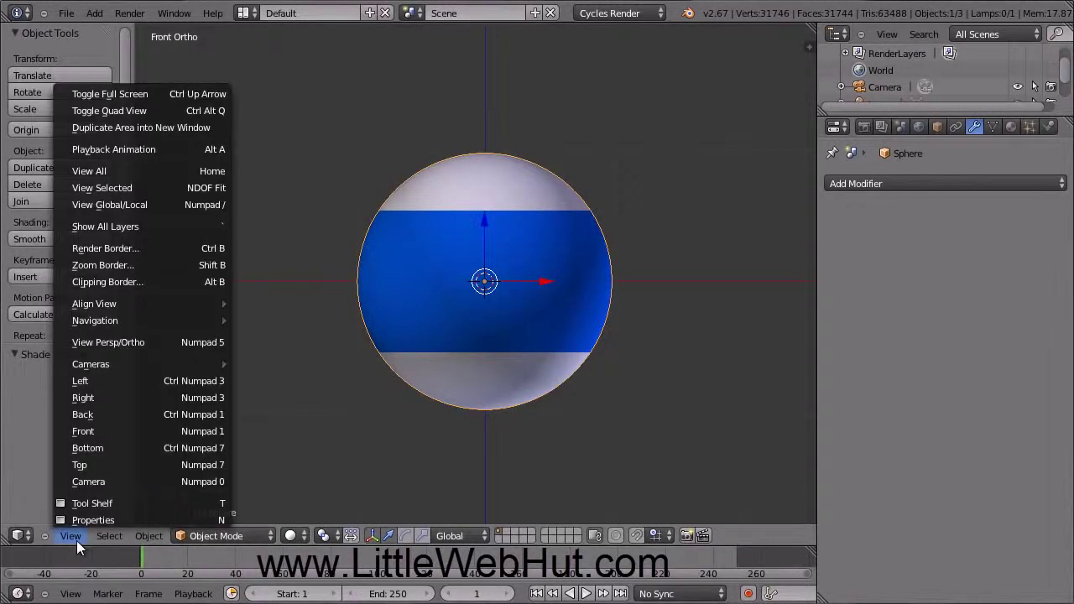
left_click(121, 396)
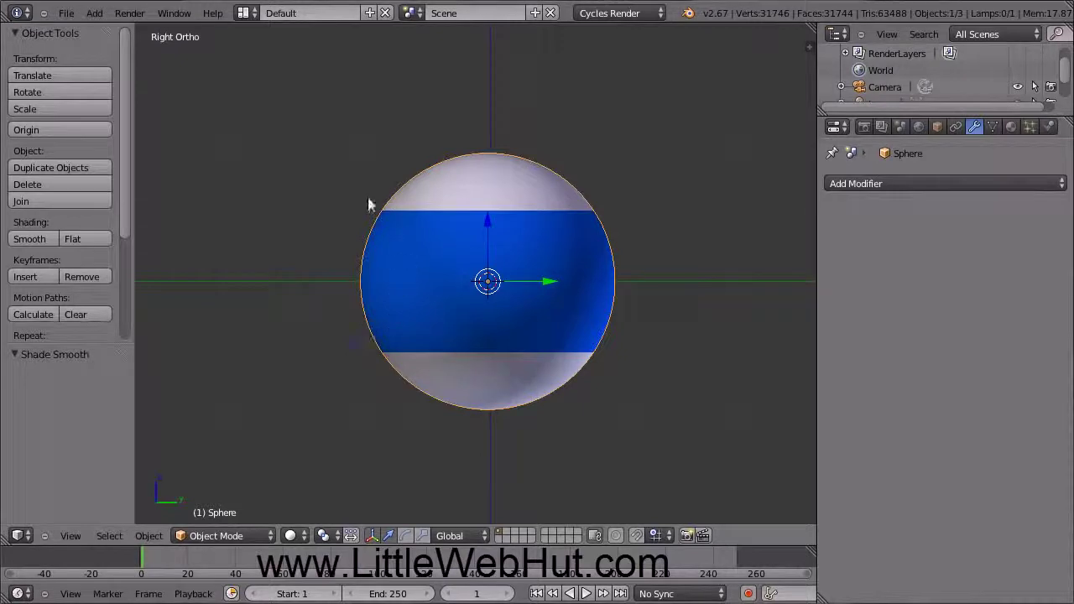
middle_click_drag(363, 196, 534, 190, "shift")
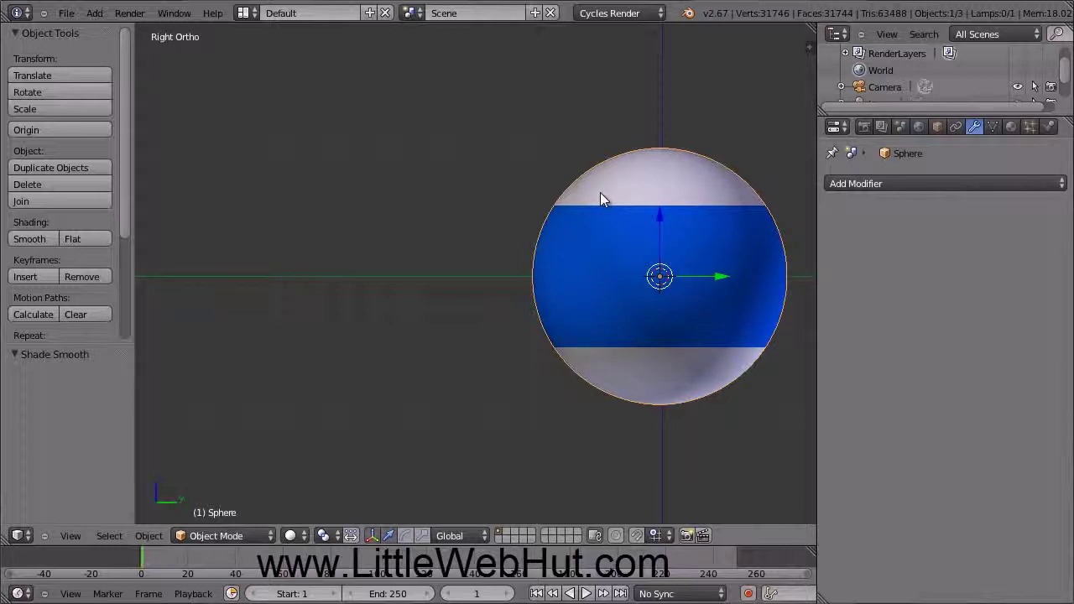
key("shift+d")
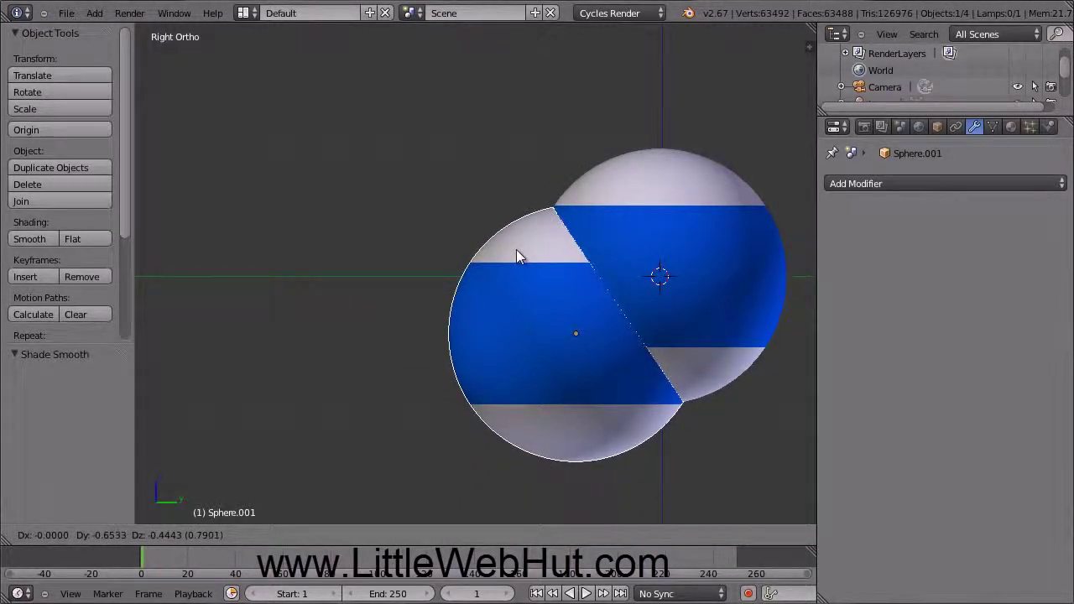
key("y")
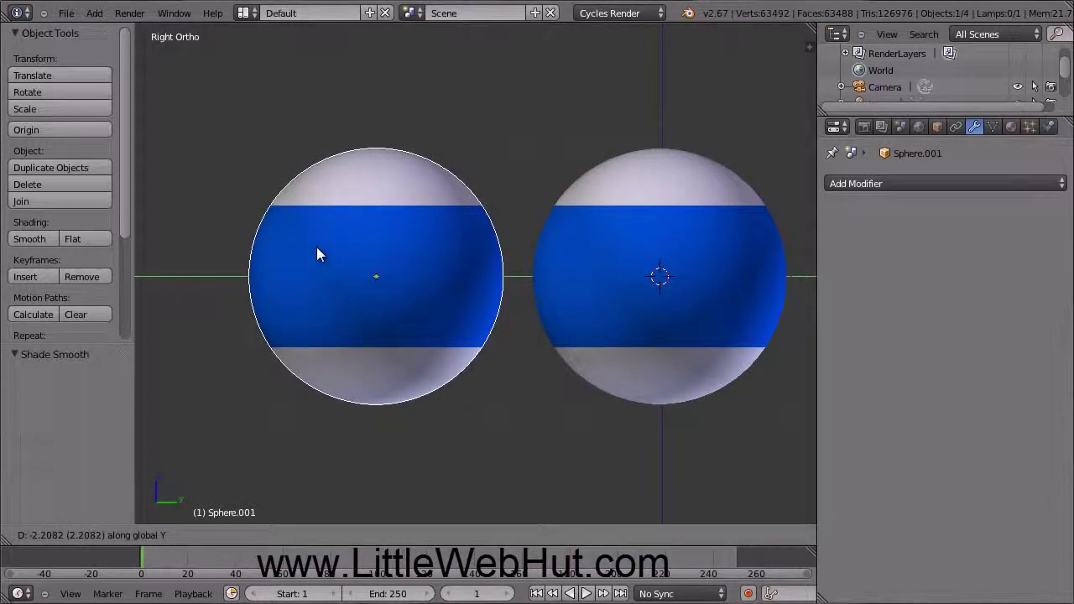
left_click(318, 250)
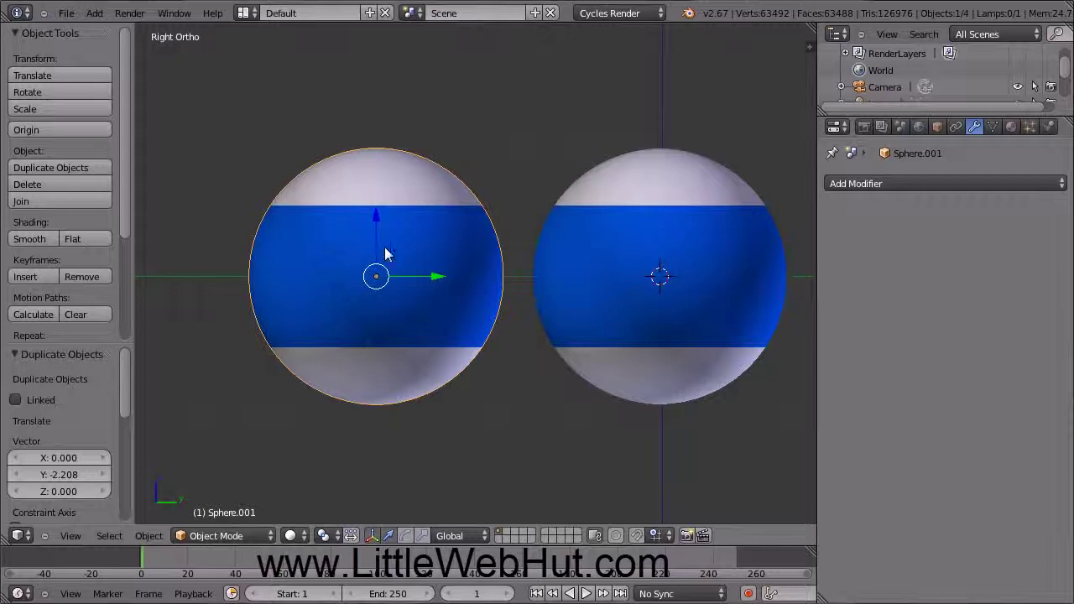
left_click(1011, 127)
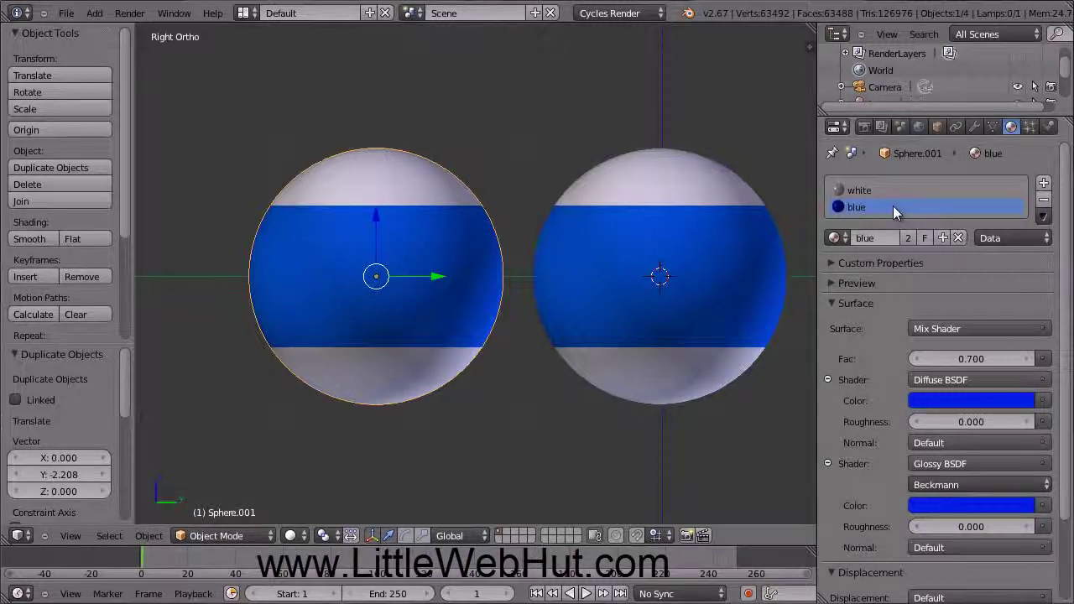
left_click(1044, 201)
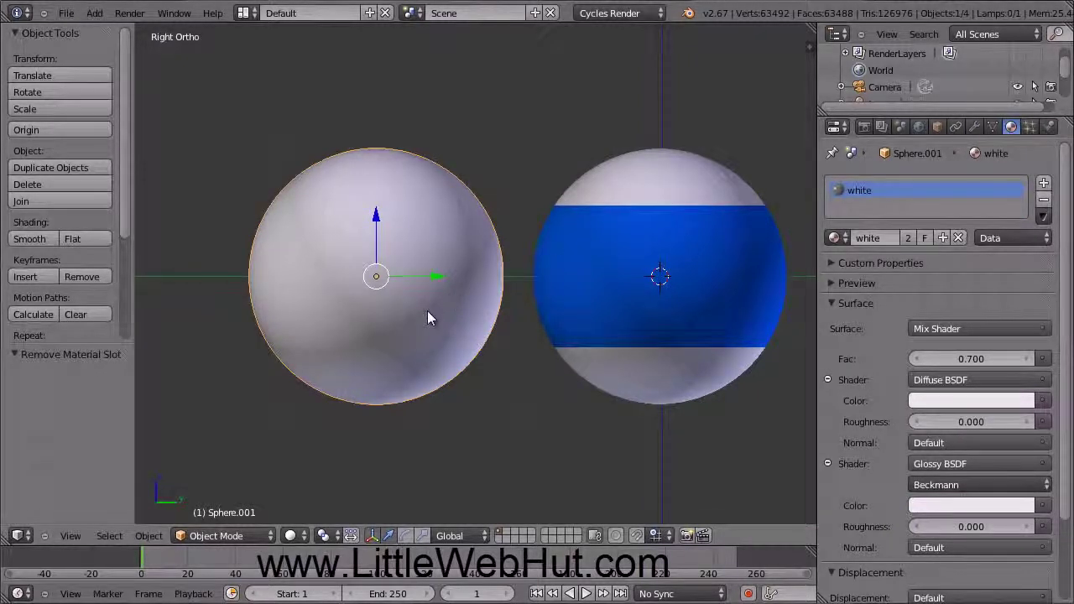
Step: Scale the white copy to 0.4 and move it about 1.31 units along Y so it half penetrates the striped ball
key("s")
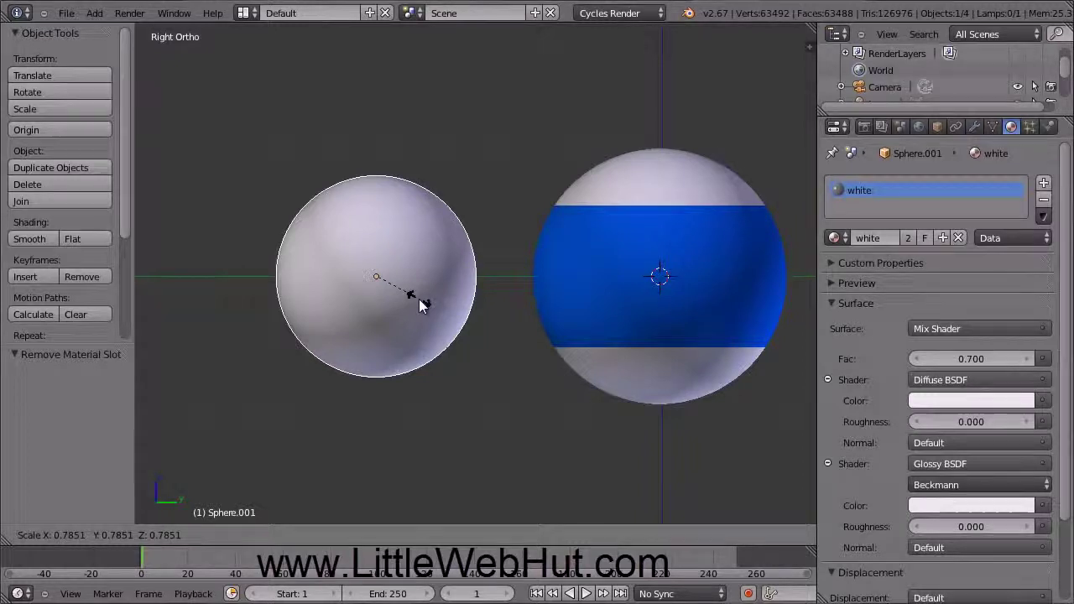
type("0.4")
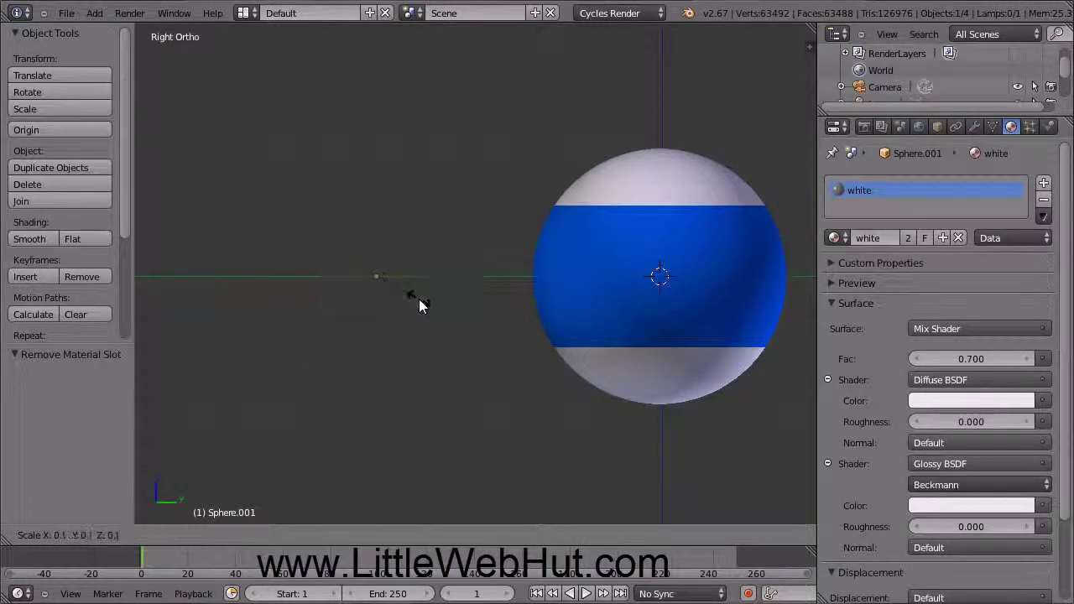
key("Return")
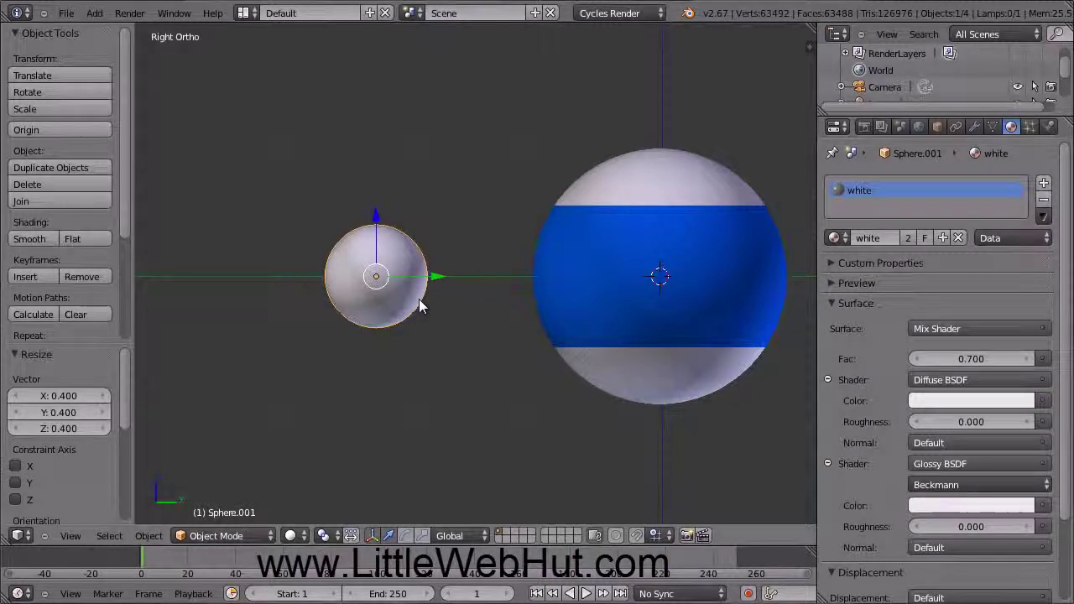
left_click_drag(435, 282, 599, 286)
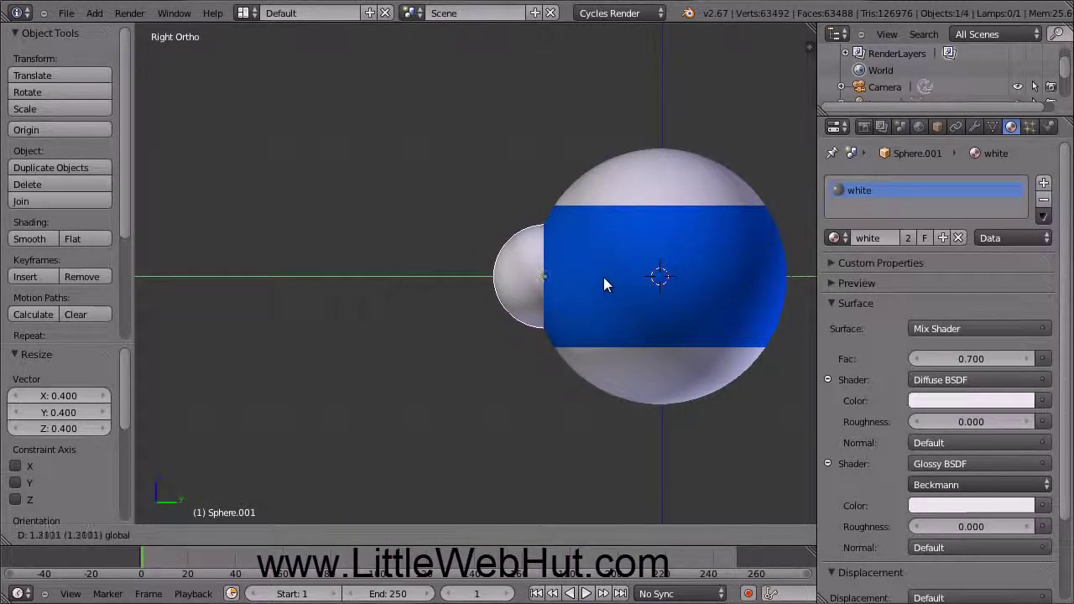
left_click(604, 276)
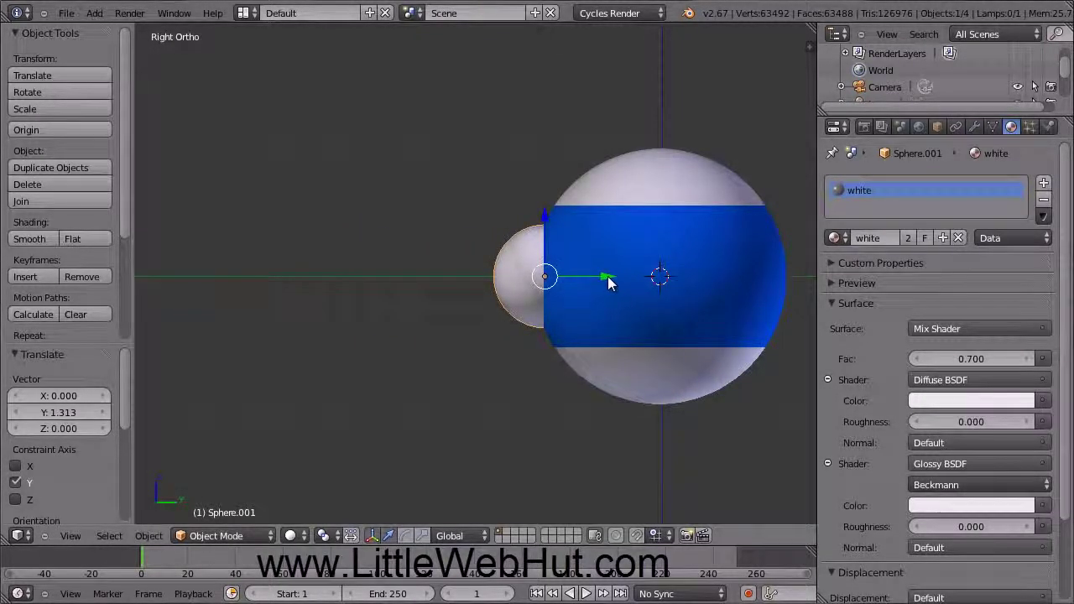
Step: Add a Boolean modifier to the small white sphere, using Intersect with the object Sphere, and apply it
middle_click_drag(607, 276, 689, 293)
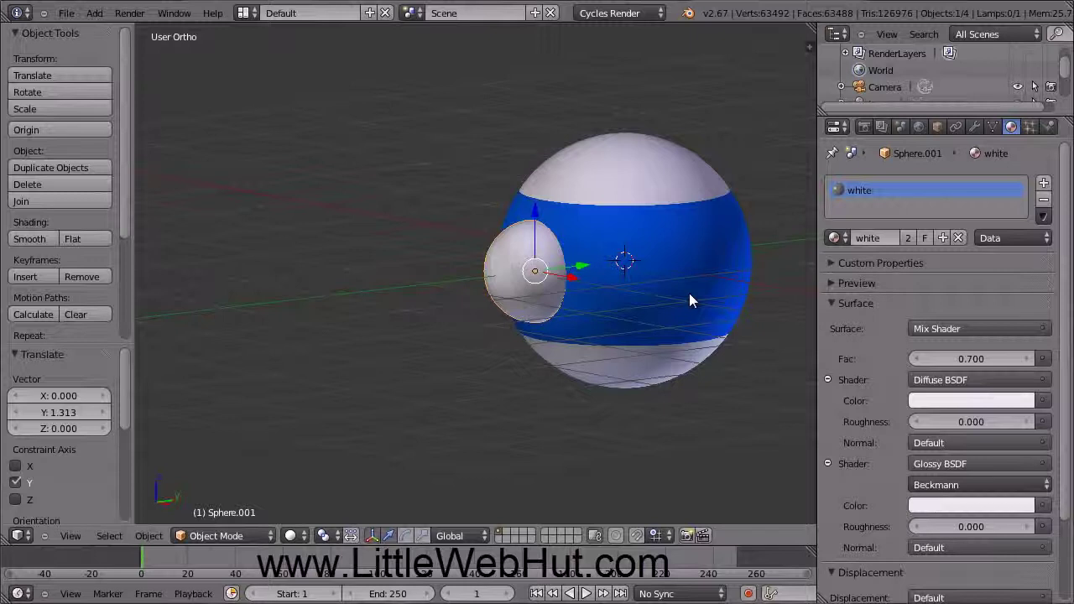
left_click(975, 126)
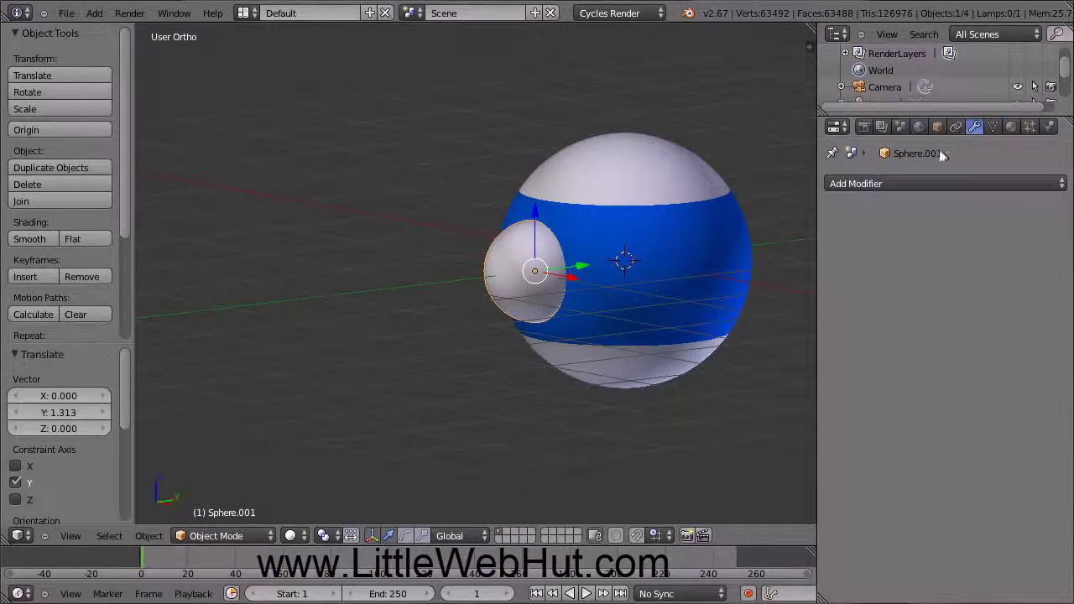
left_click(901, 182)
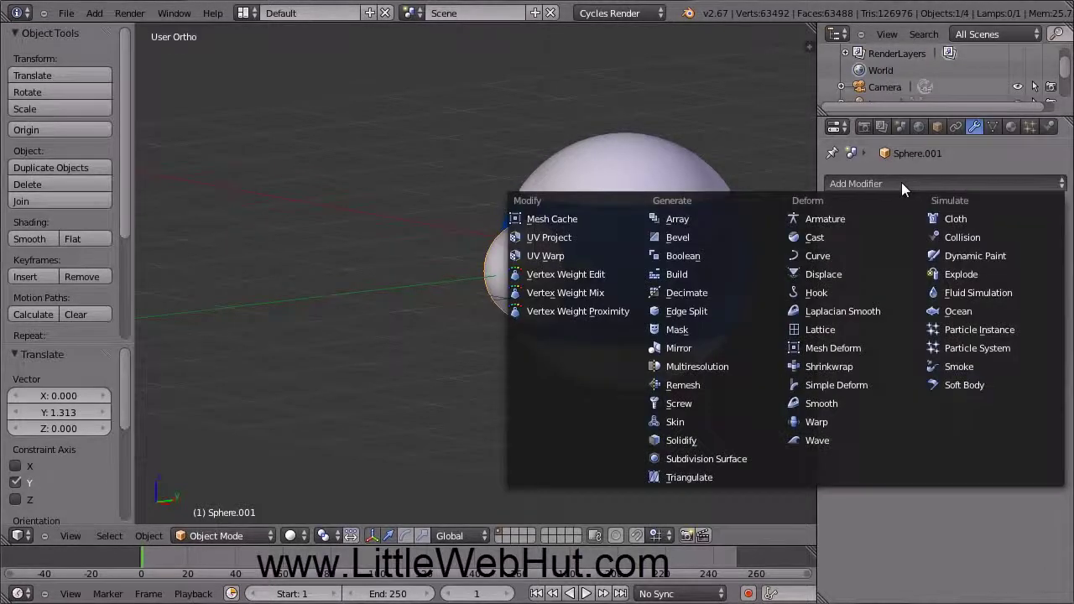
left_click(721, 258)
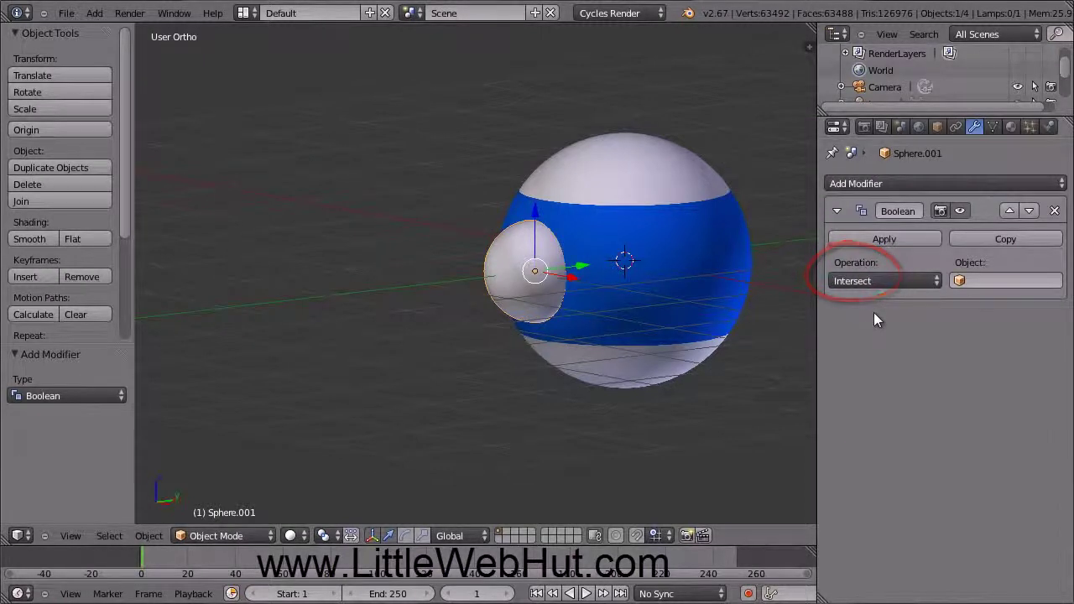
left_click(993, 280)
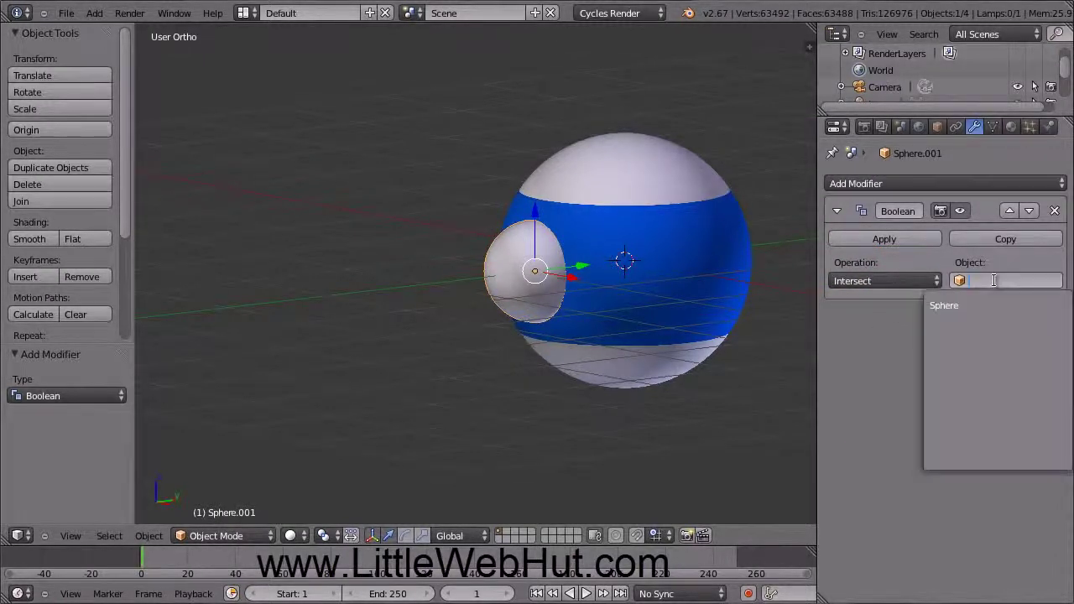
left_click(974, 306)
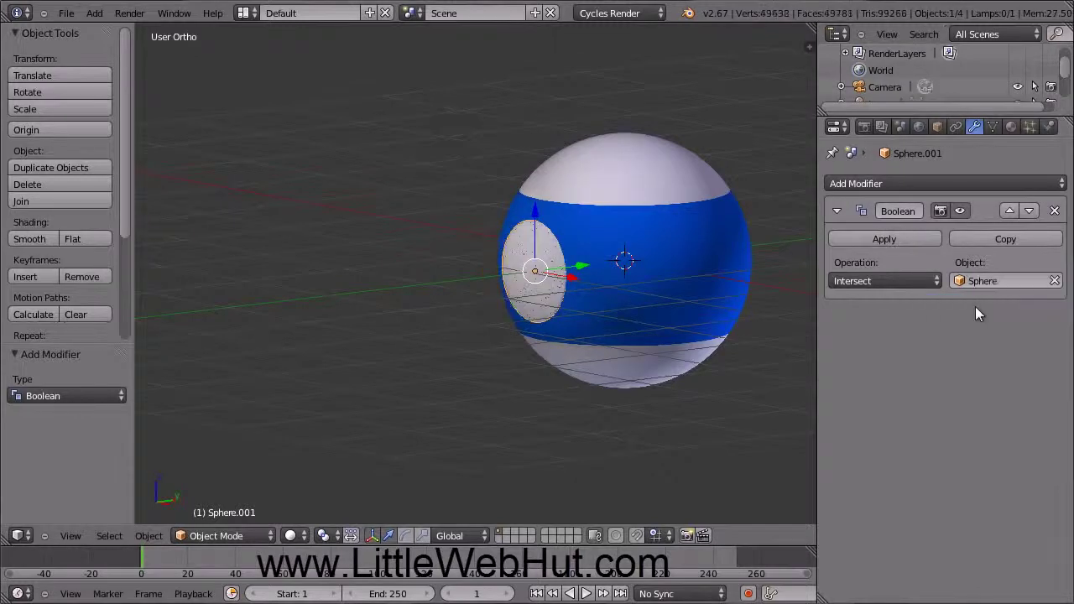
left_click(917, 239)
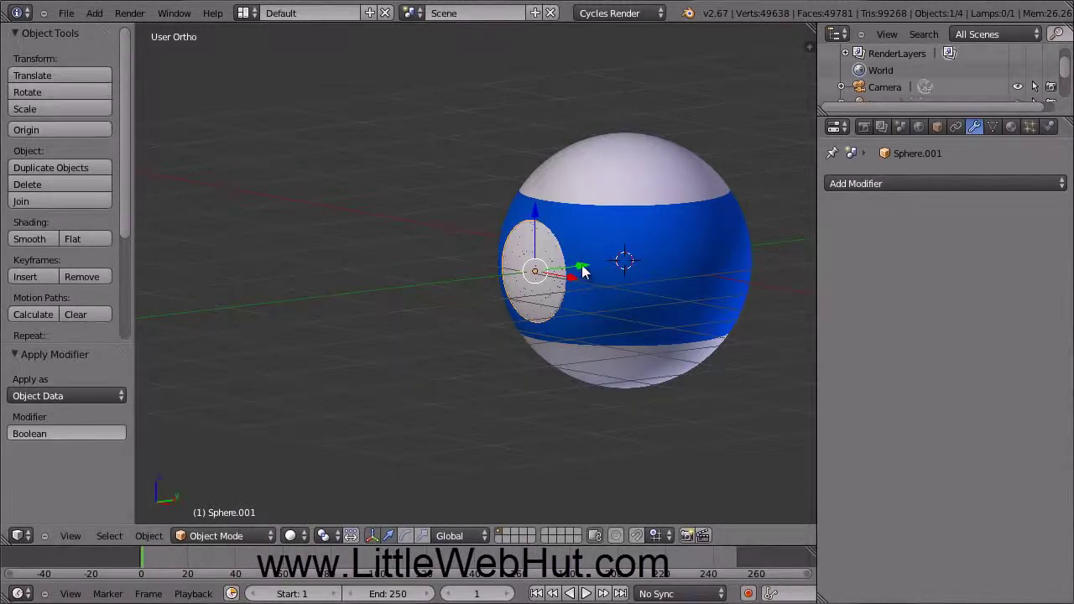
Step: Shift the white disc along the Y axis so it sits just slightly proud of the striped ball's surface
key("g")
key("y")
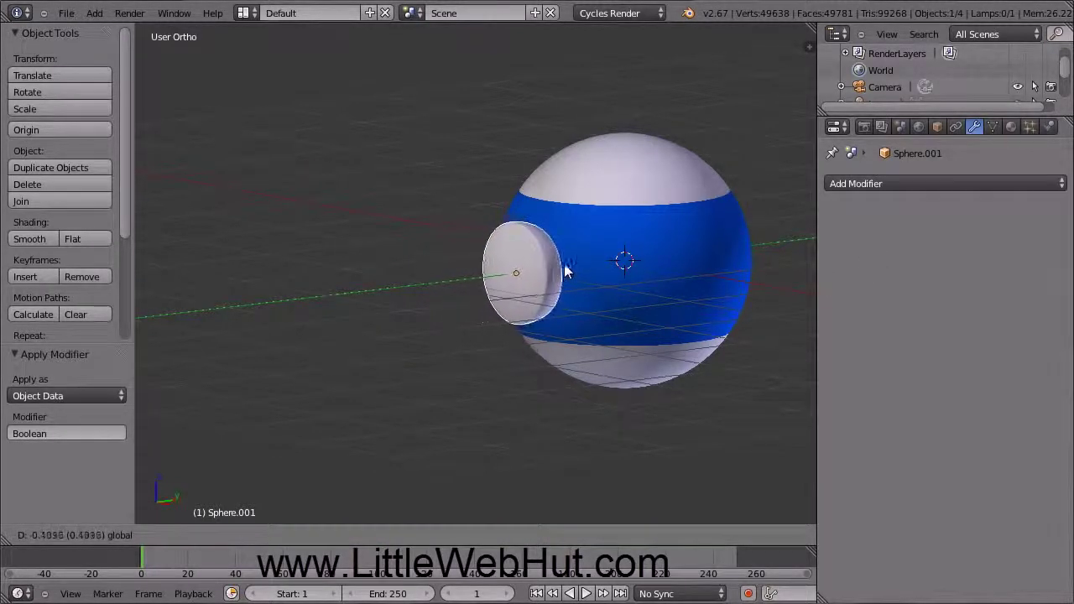
left_click(576, 269)
scroll(606, 293, "up", 6)
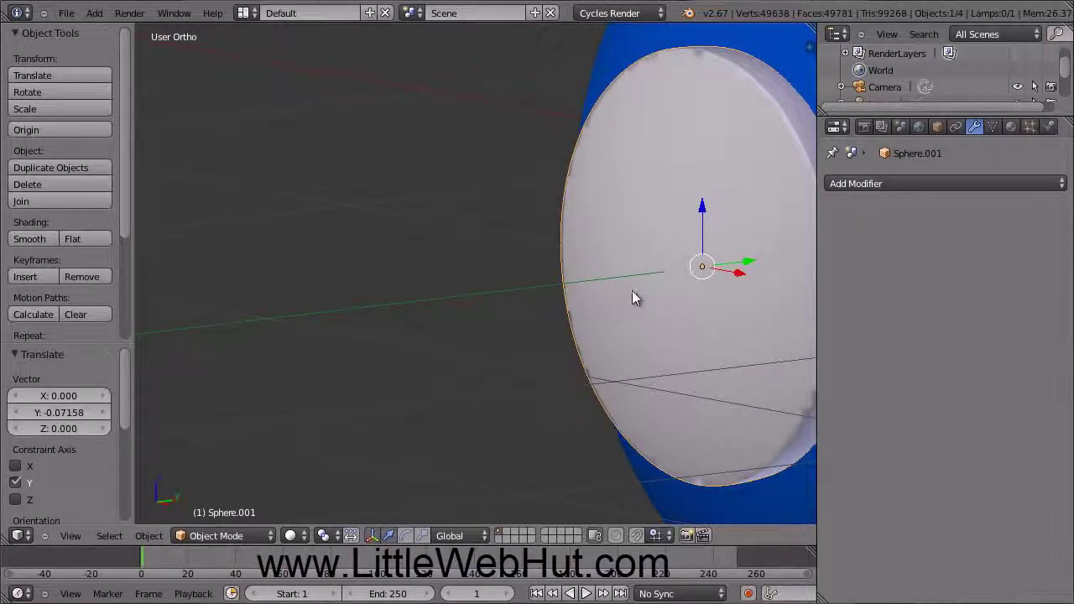
middle_click_drag(657, 297, 433, 304, "shift")
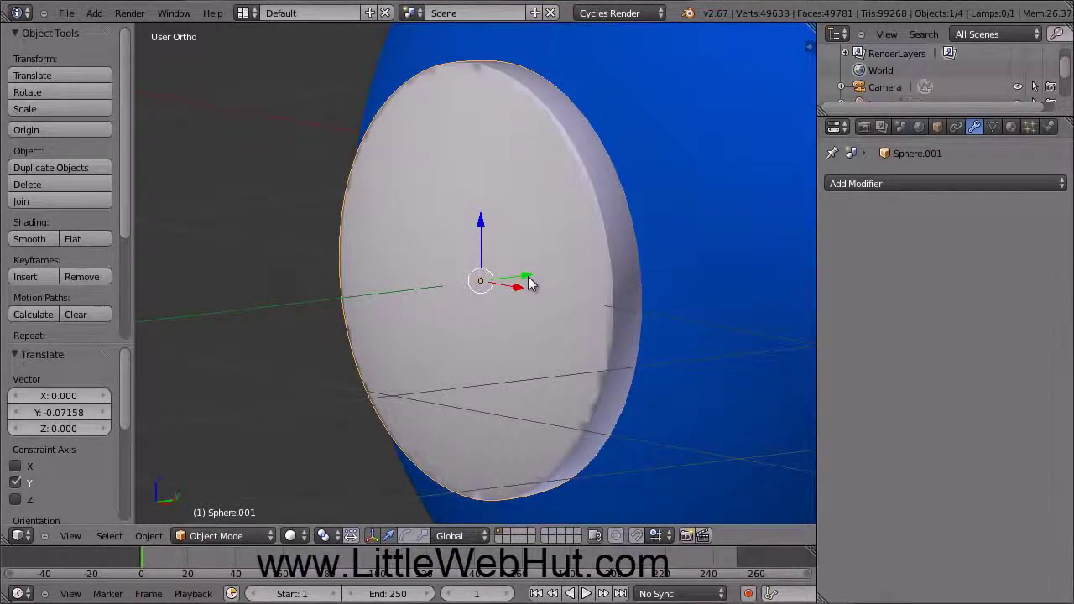
left_click_drag(531, 277, 556, 276)
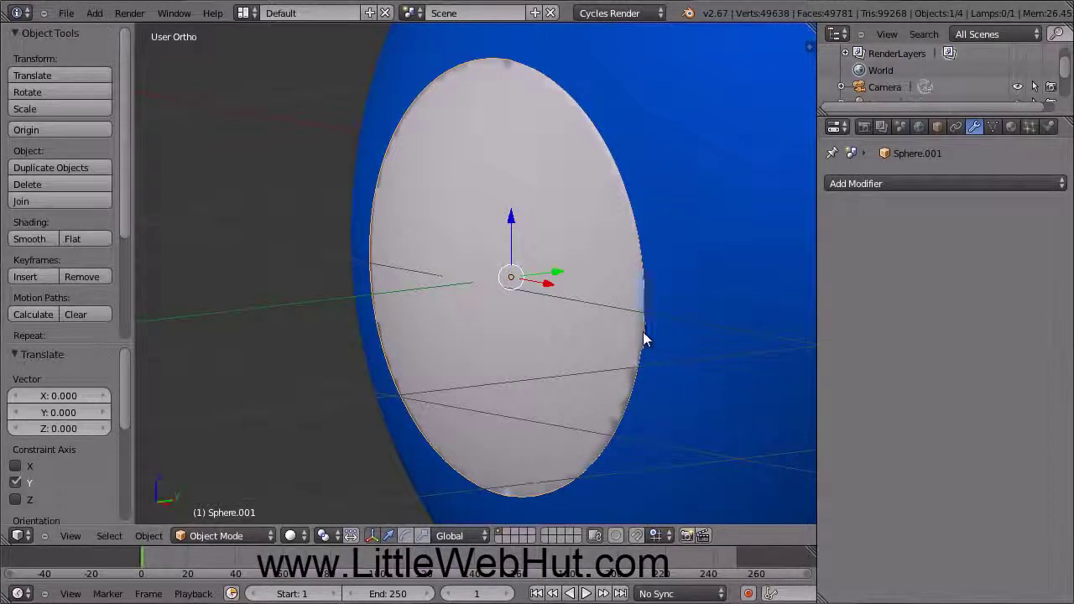
Step: Add an Edge Split modifier with a 30° split angle to the white disc and apply it
left_click(904, 184)
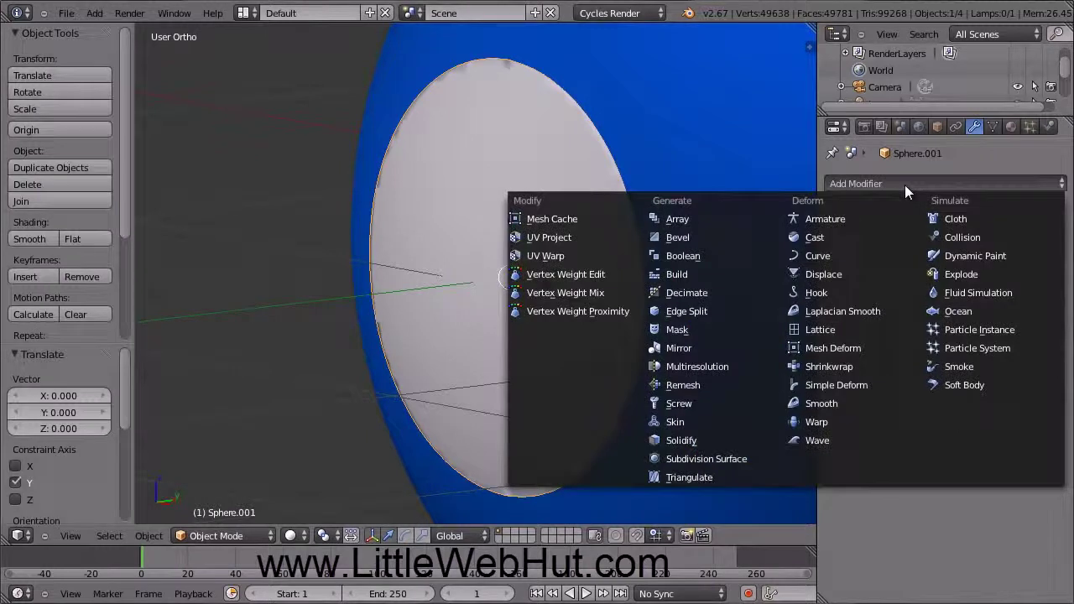
left_click(722, 311)
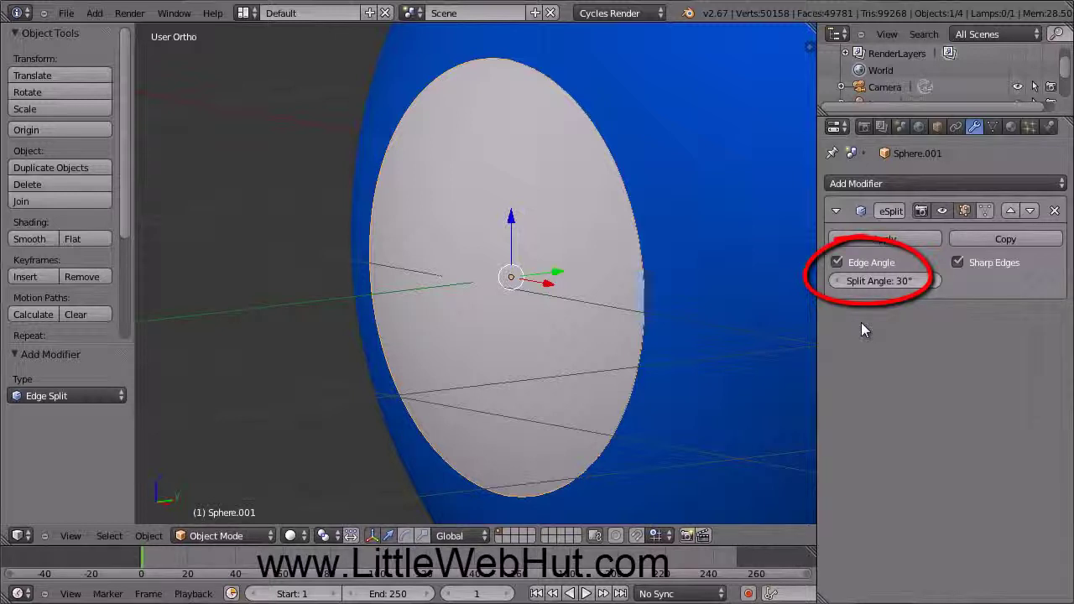
left_click(910, 241)
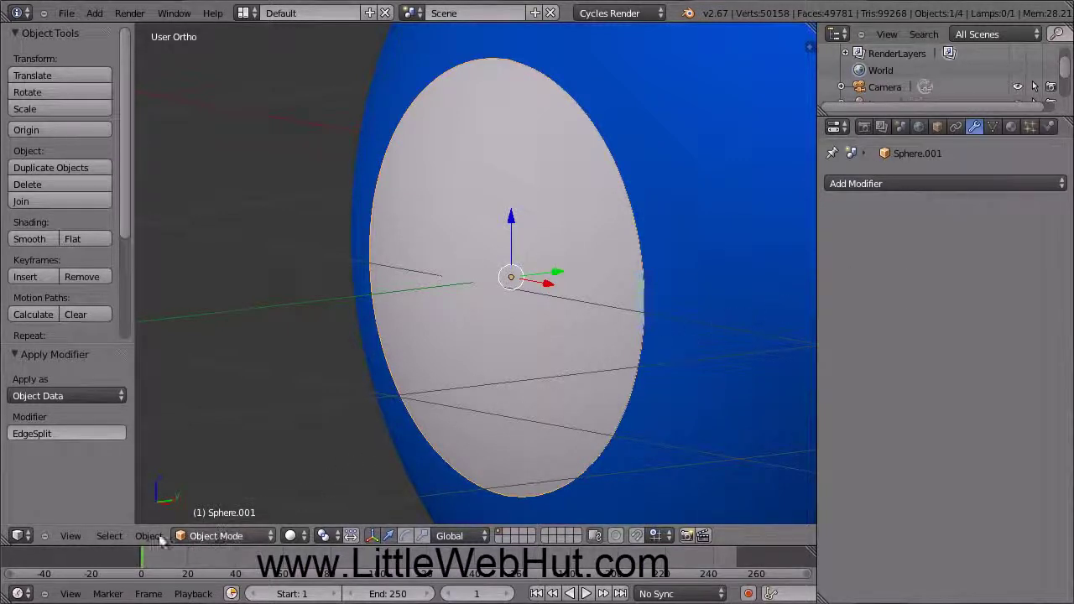
Step: Duplicate the striped ball together with its white disc and place the copies about 2.24 units away along X
left_click(71, 537)
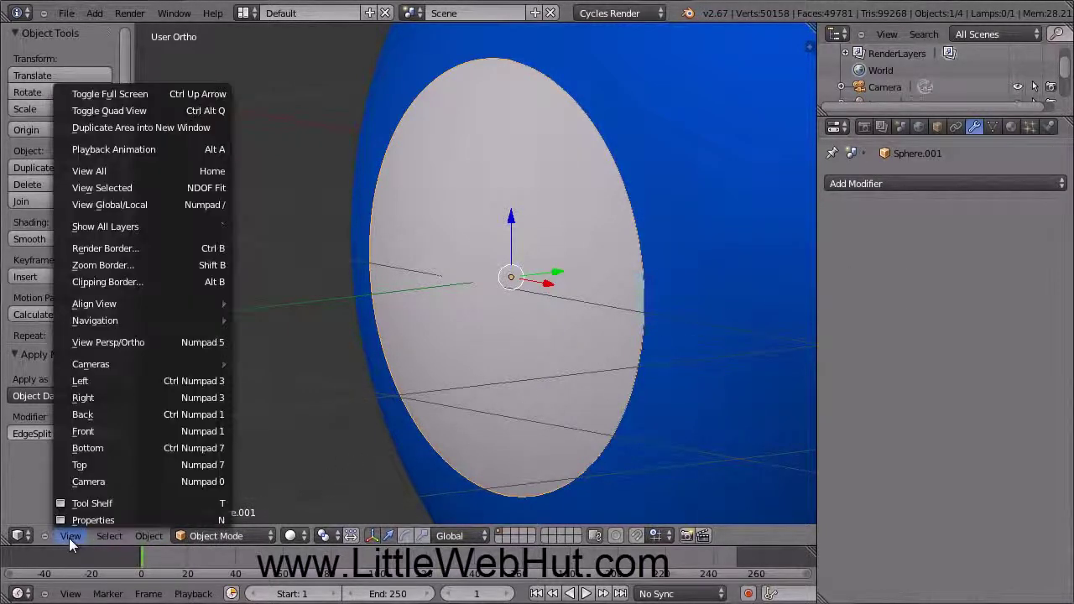
left_click(117, 431)
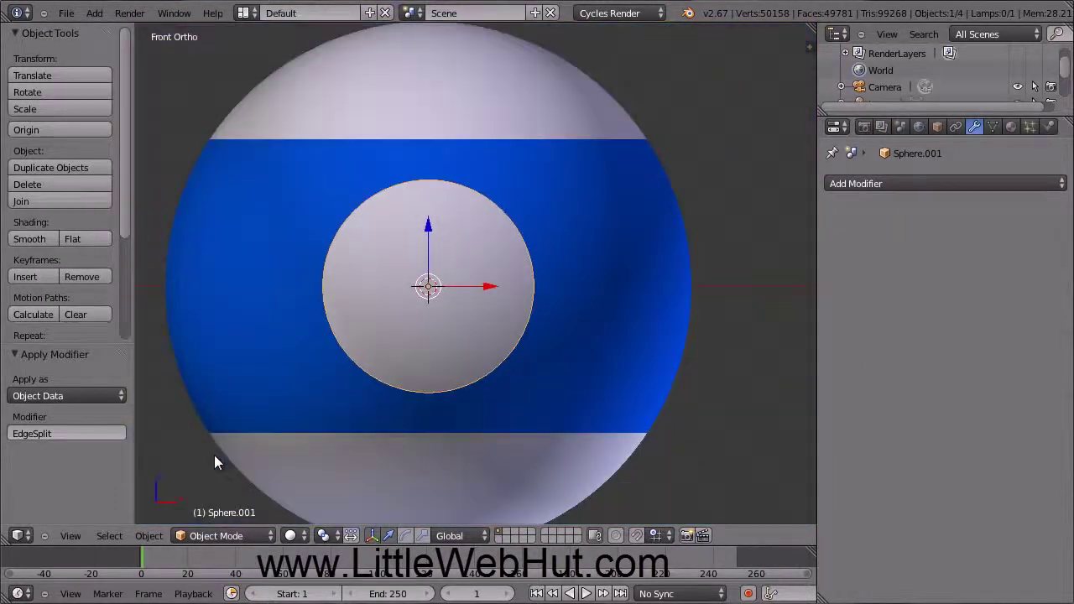
scroll(214, 455, "down", 1)
middle_click_drag(332, 458, 201, 454, "shift")
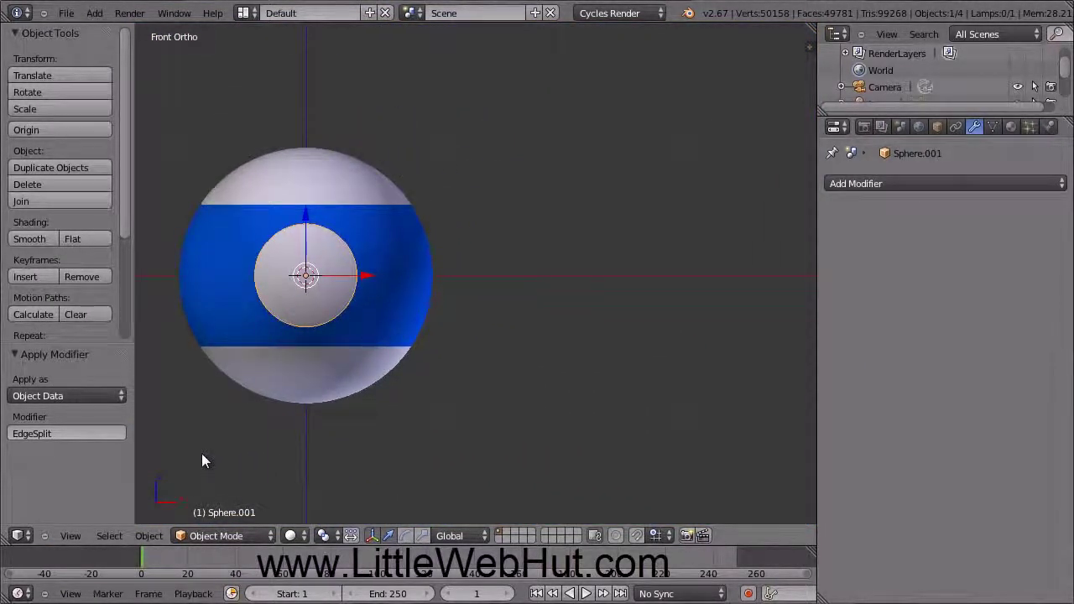
right_click(323, 182)
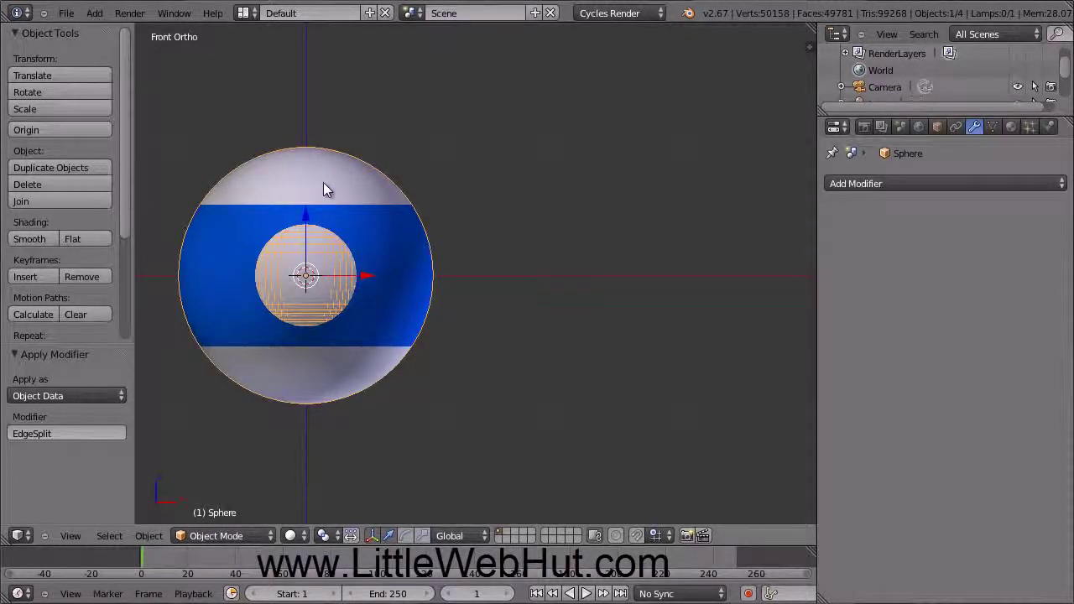
right_click(320, 250, "shift")
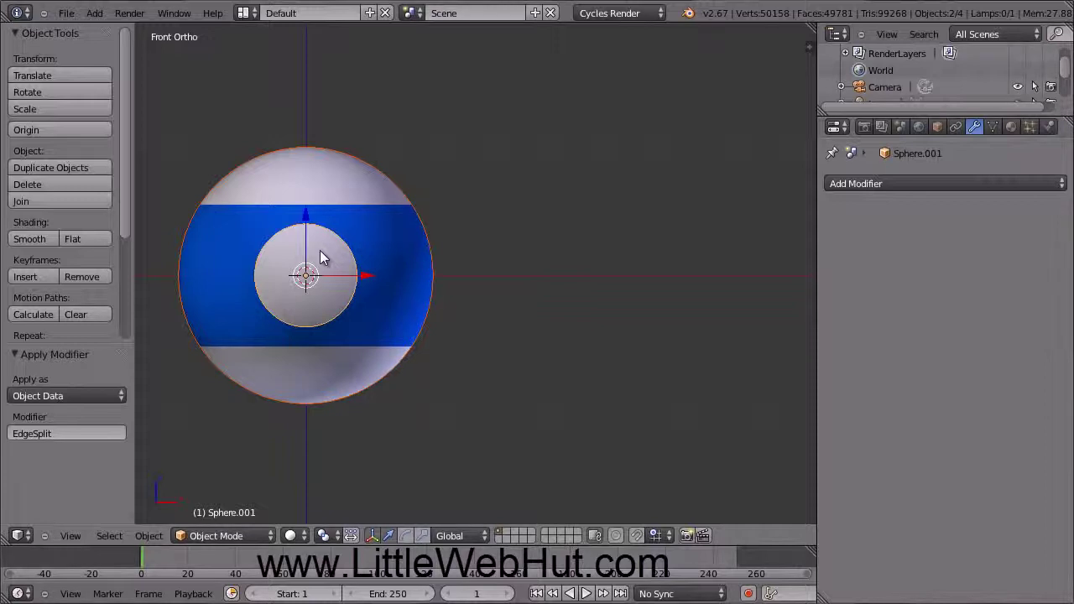
key("shift+d")
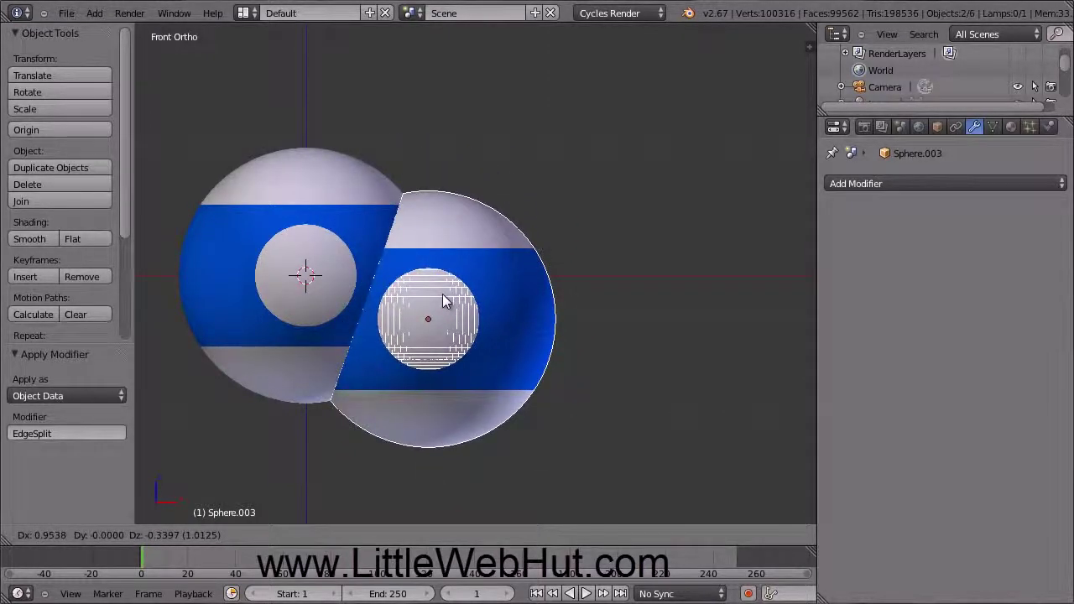
key("x")
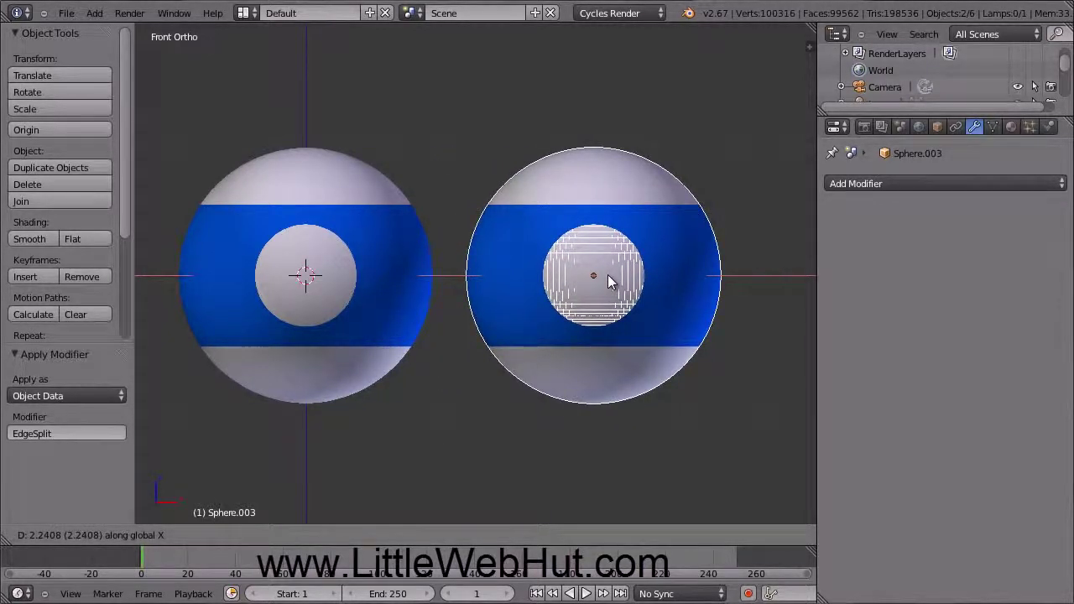
left_click(607, 274)
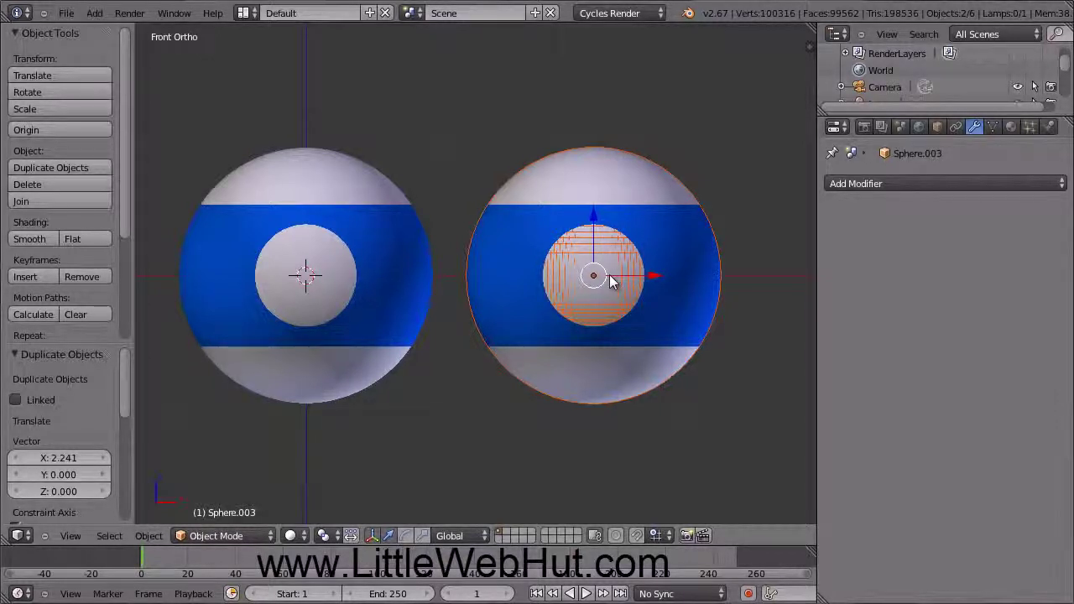
Step: Remove the blue material slot from the duplicated ball, leaving it with only the white material
right_click(591, 182)
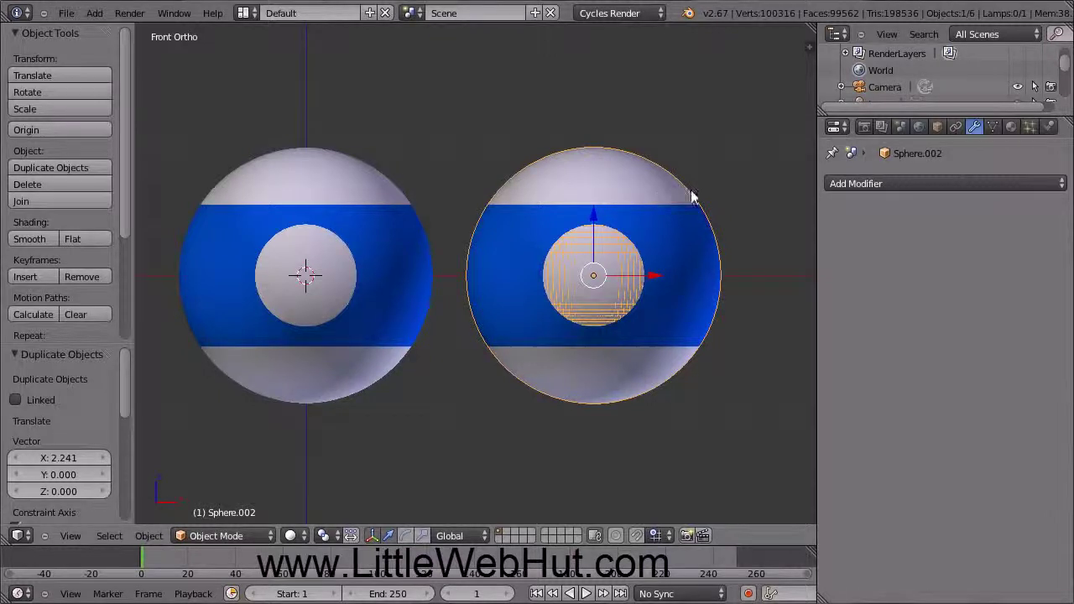
left_click(1012, 126)
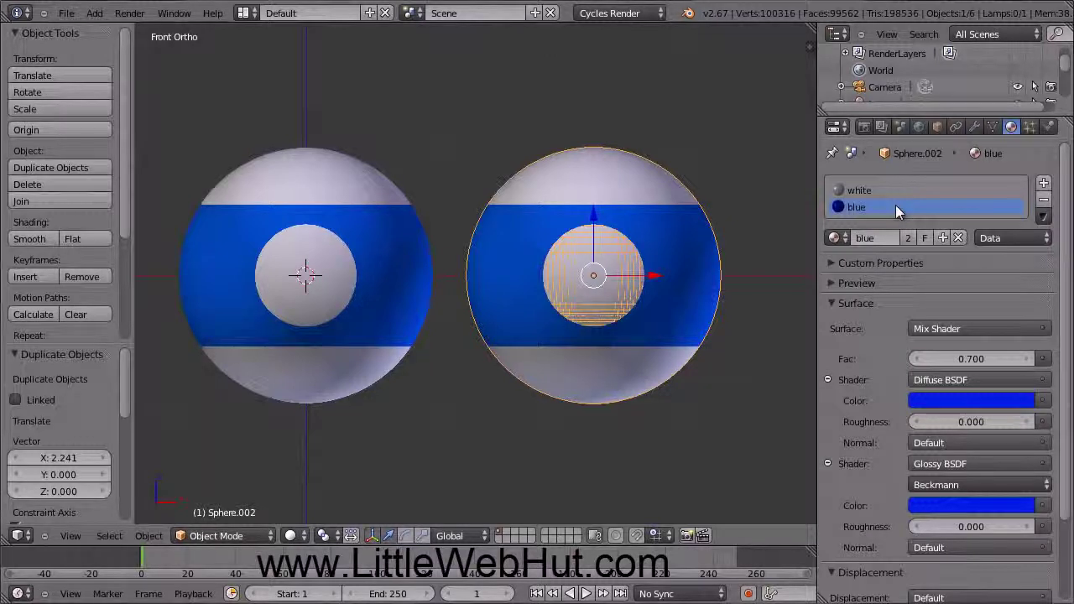
left_click(1044, 201)
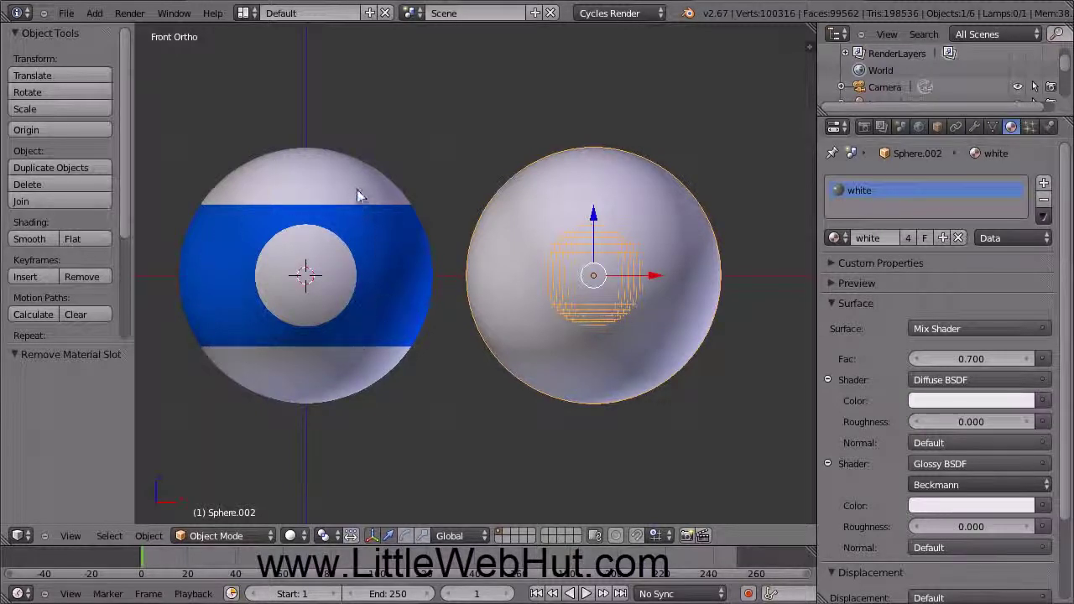
Step: Make an independent copy of the duplicated ball's white material and name it black
left_click(941, 239)
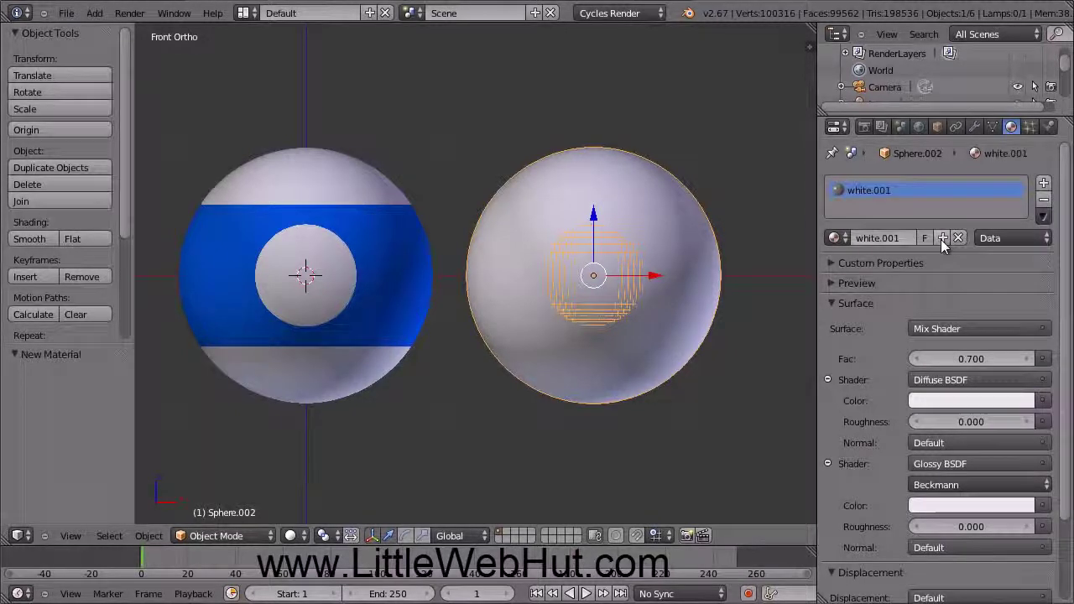
double_click(868, 239)
key("BackSpace")
type("black")
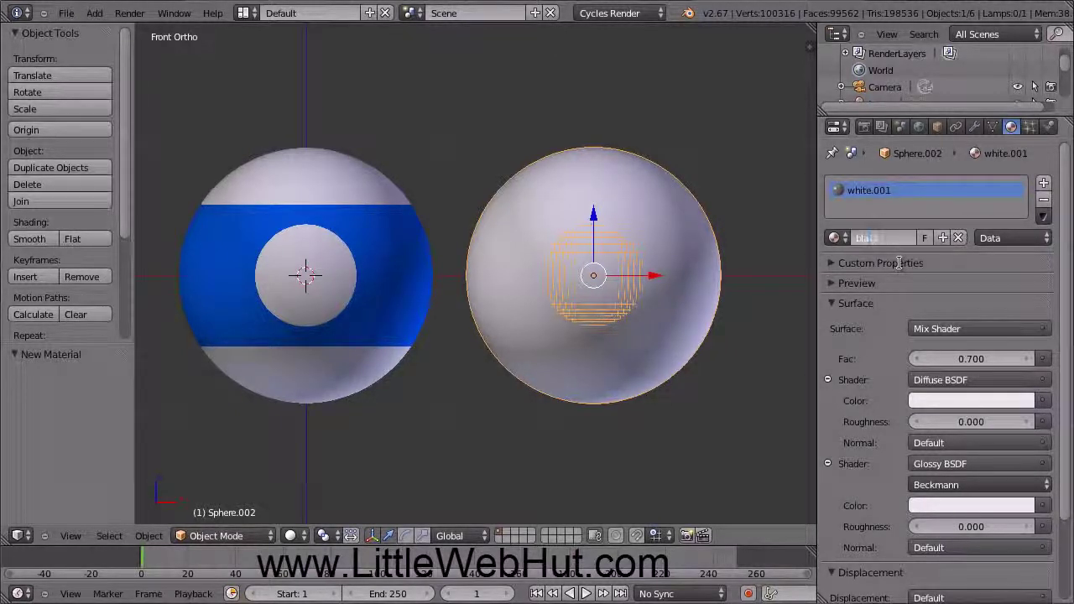
key("Return")
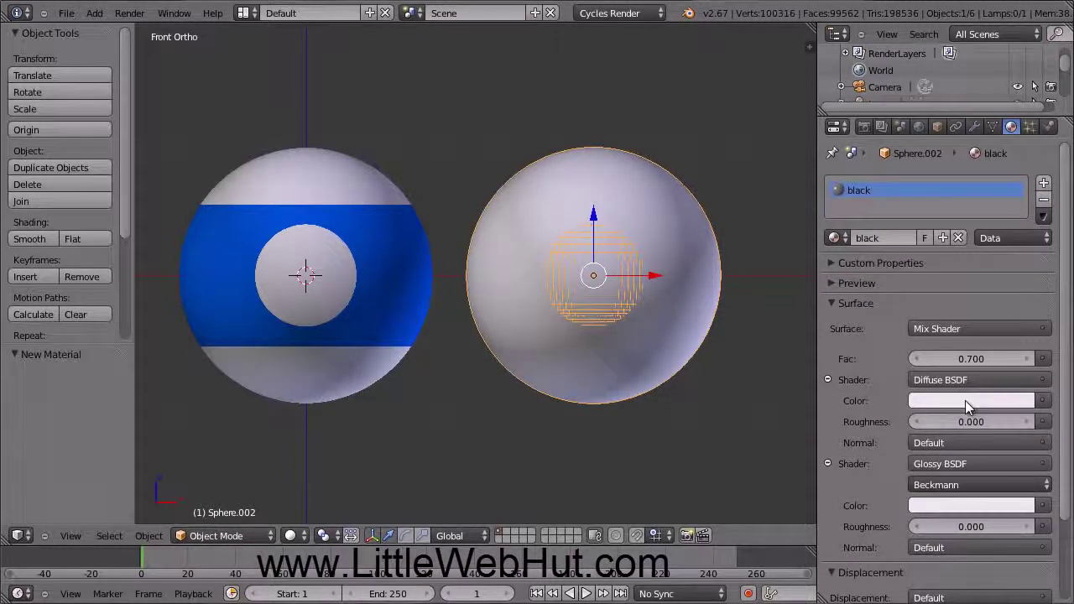
Step: Set the black material's Diffuse color to 000000 and its Glossy color to hex 707070
left_click(967, 401)
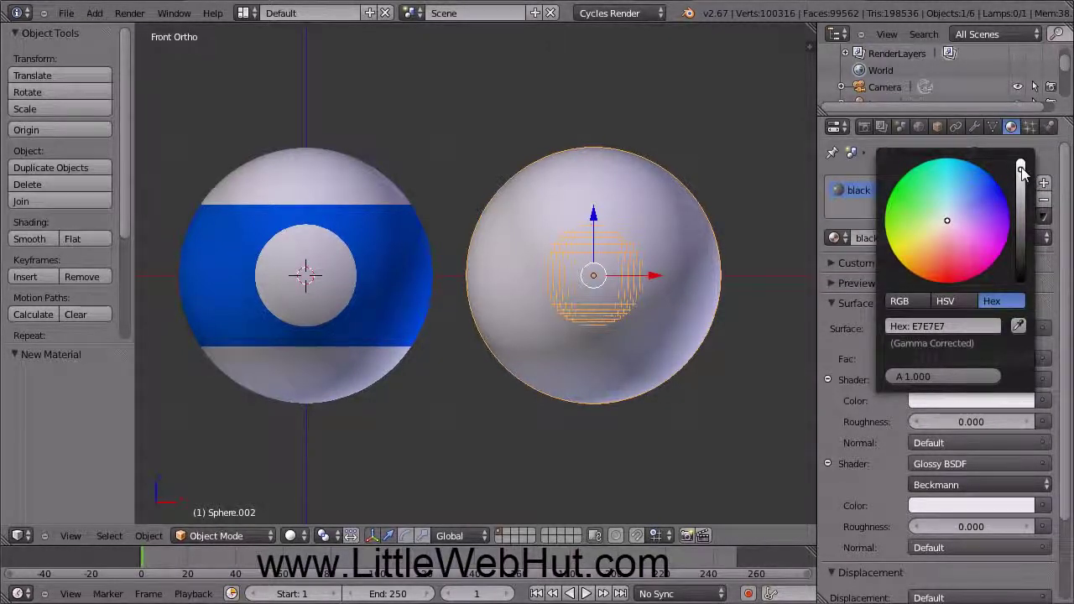
left_click_drag(1021, 169, 1022, 293)
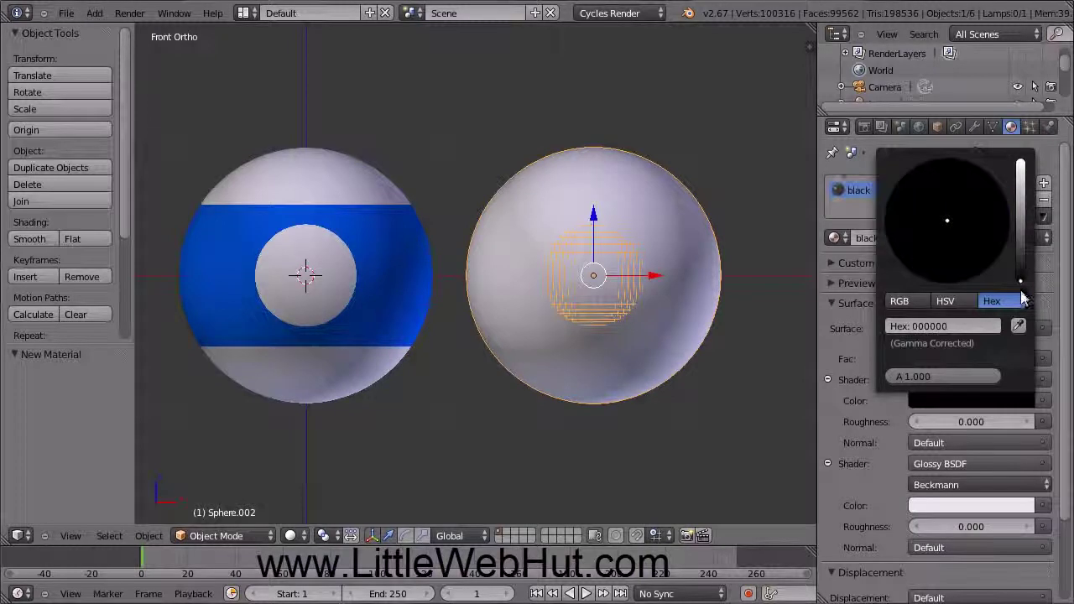
left_click(976, 504)
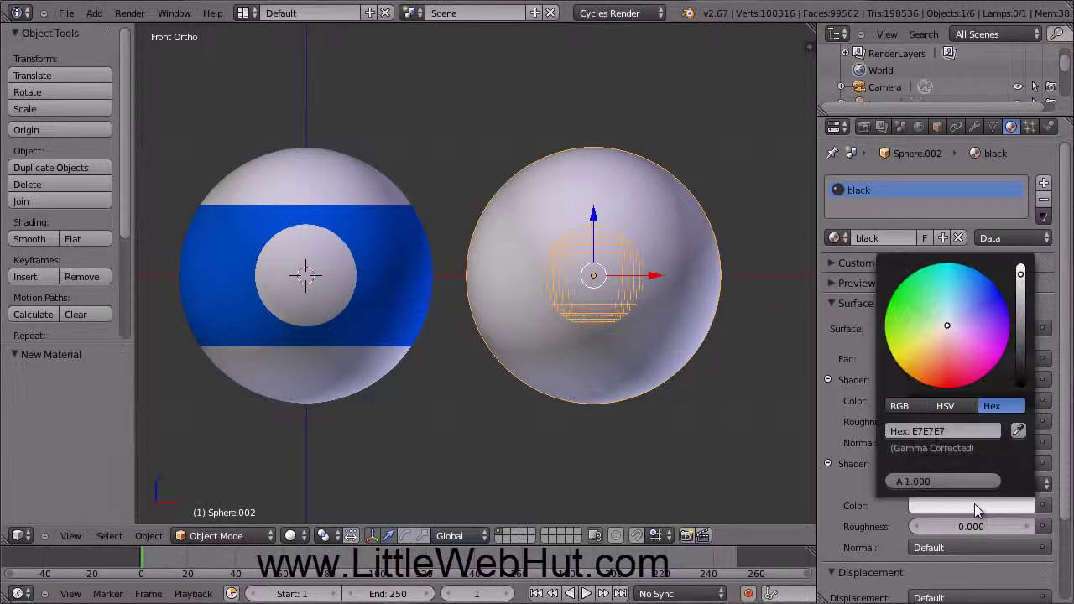
left_click(912, 429)
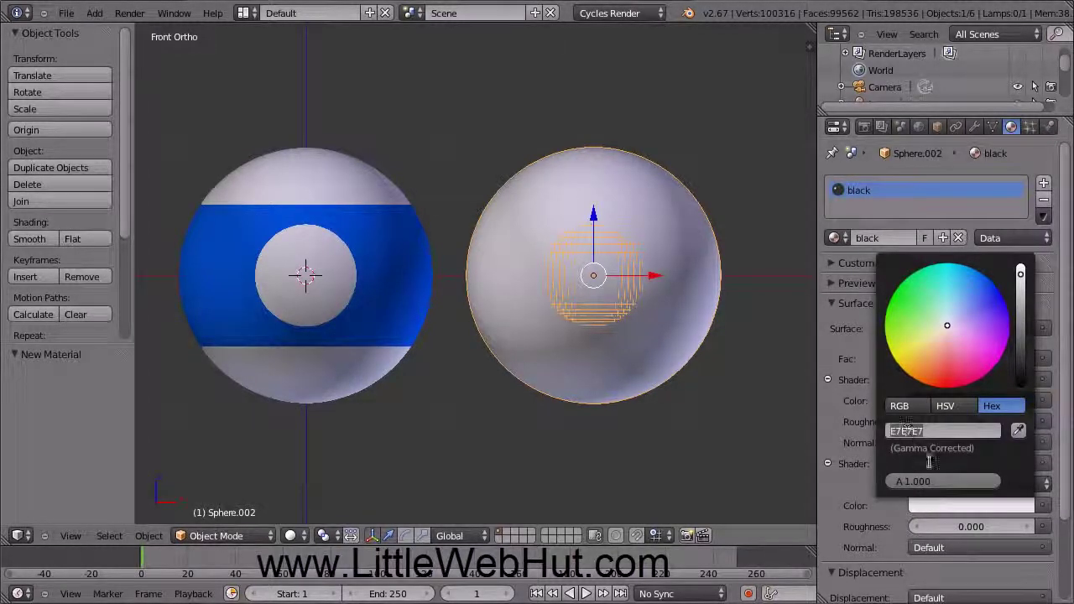
type("707070")
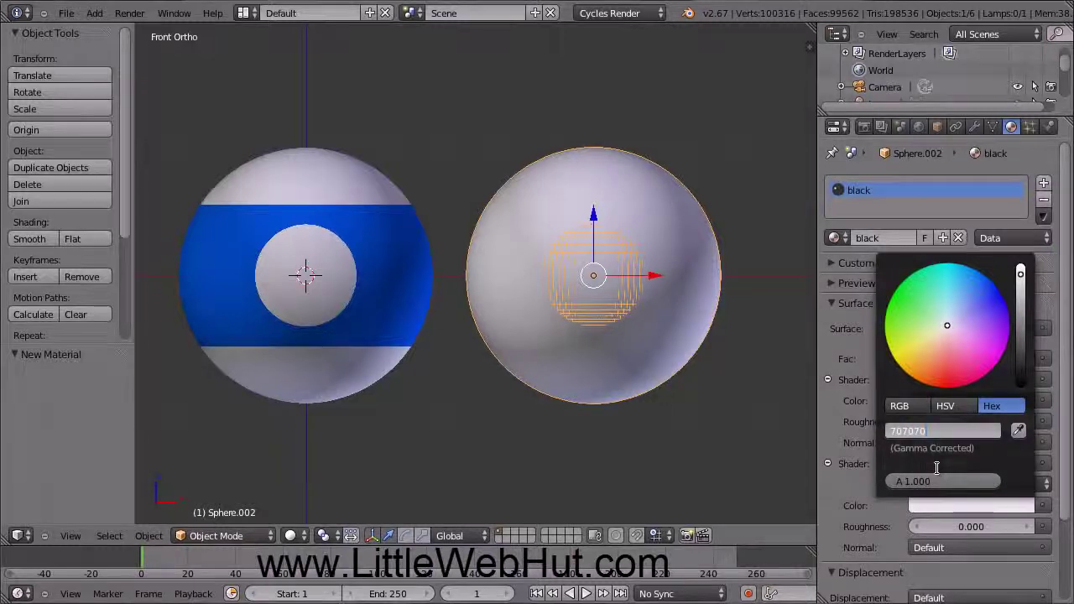
key("Return")
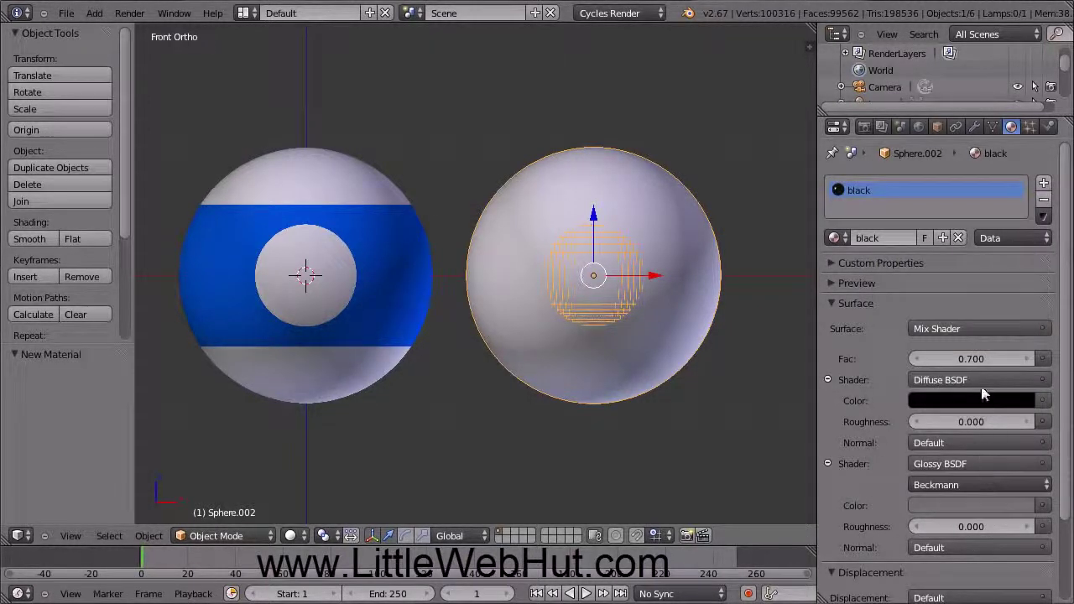
Step: Set the black material's mix factor to 0.3 and darken its viewport color fully to black
left_click(965, 359)
type("0.3")
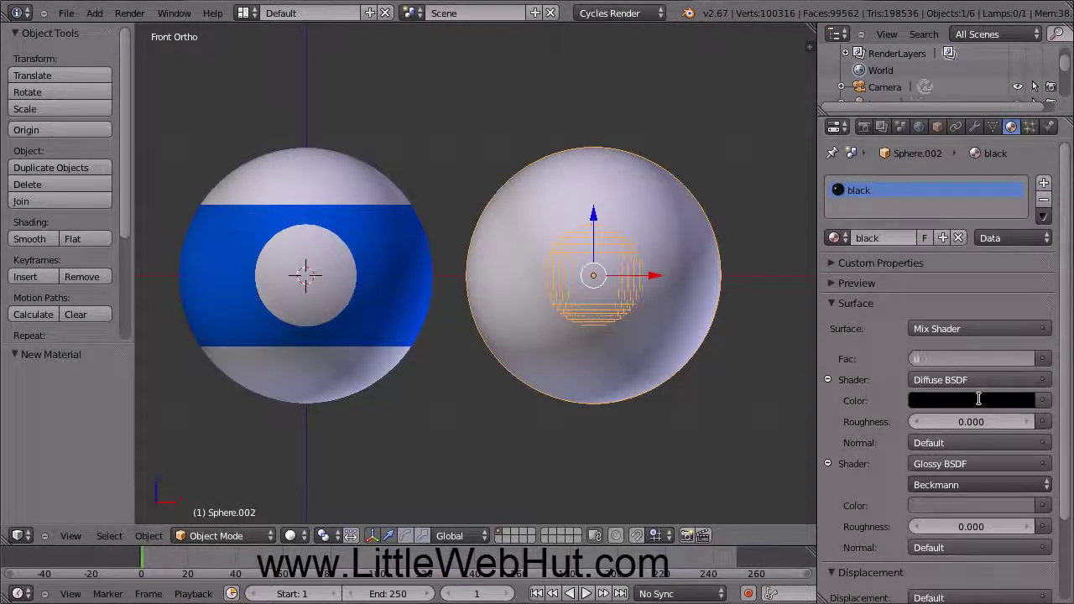
key("Return")
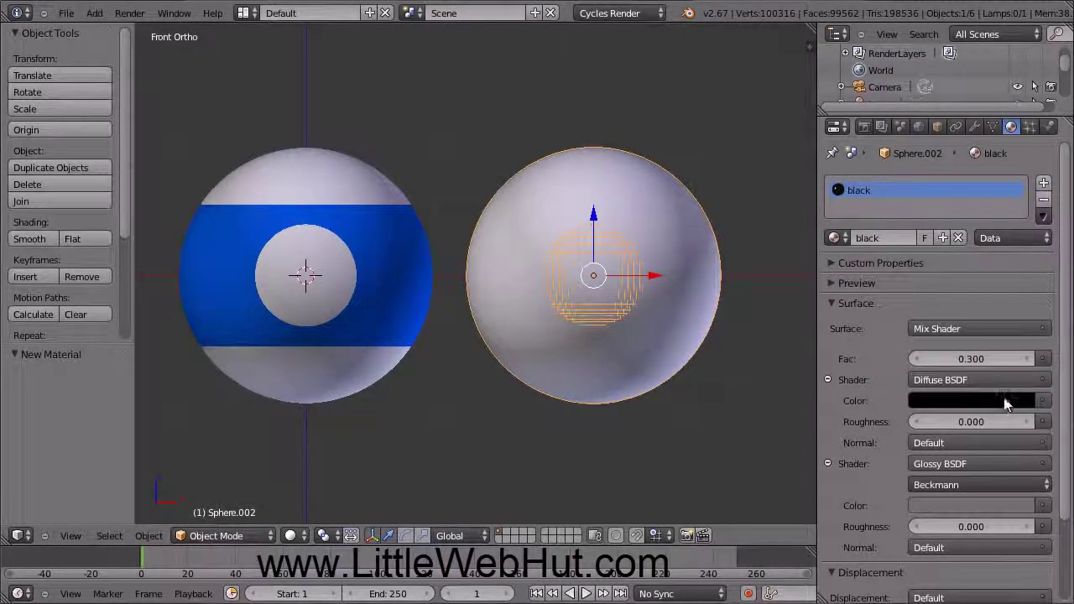
scroll(1065, 402, "down", 1)
scroll(1065, 403, "down", 4)
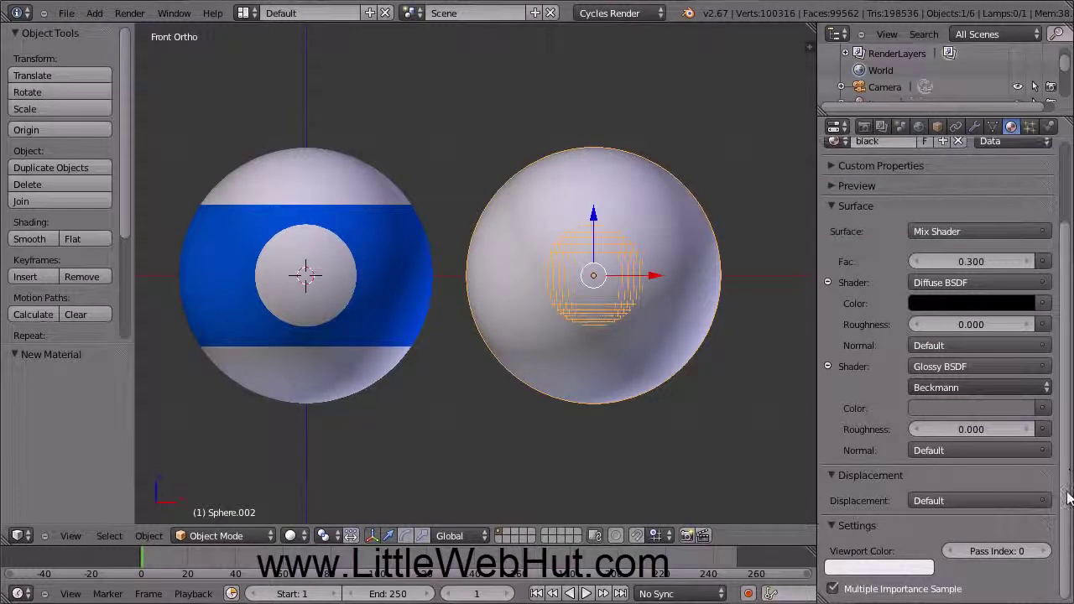
left_click(906, 570)
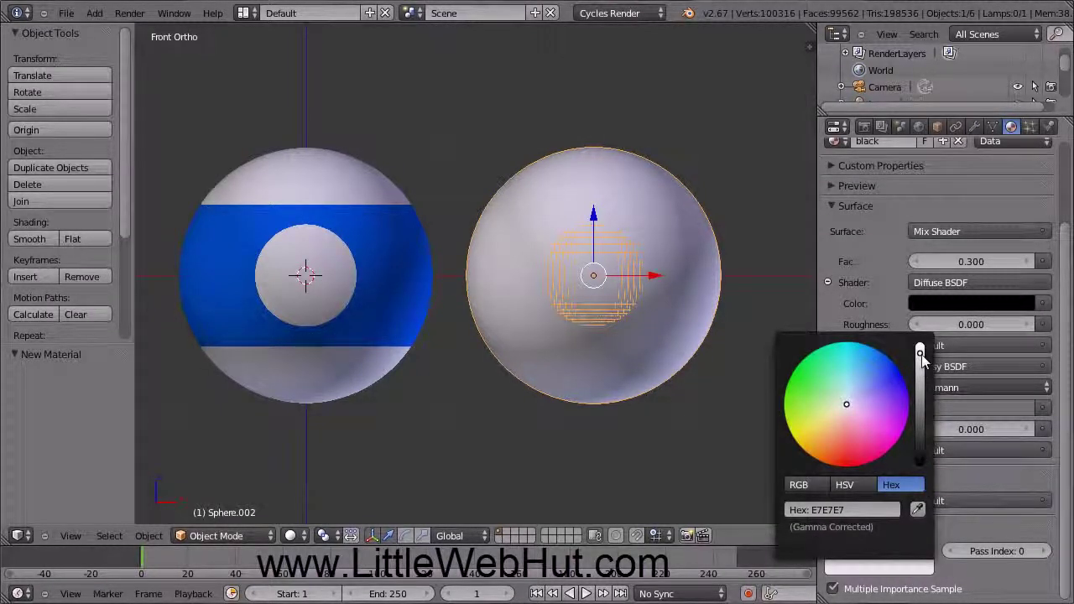
left_click_drag(918, 354, 926, 491)
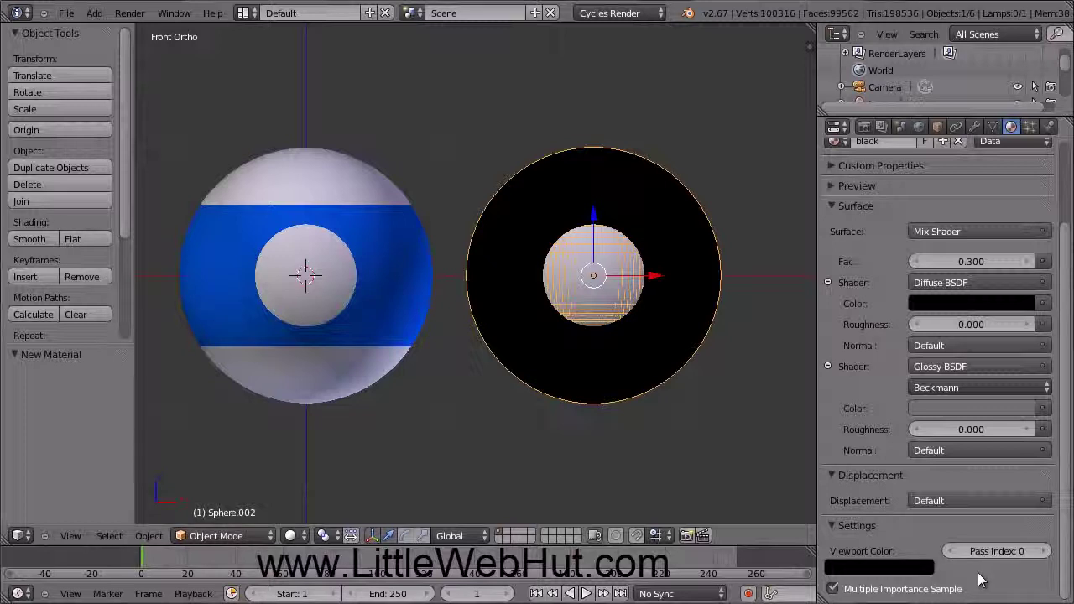
Step: Save the scene as pool_balls.blend in the C:\demo folder
left_click(65, 12)
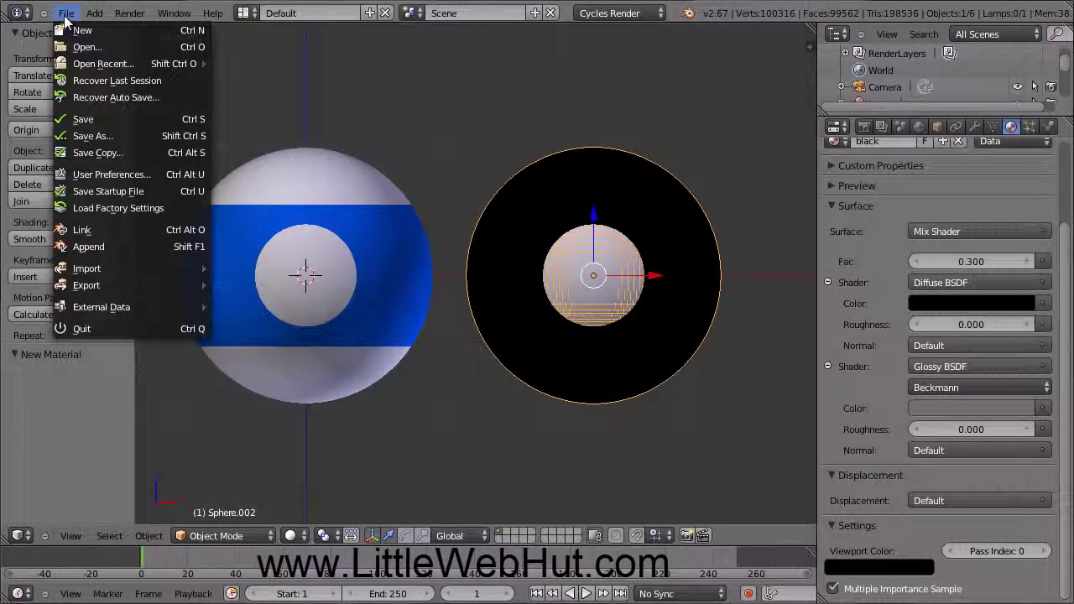
left_click(92, 136)
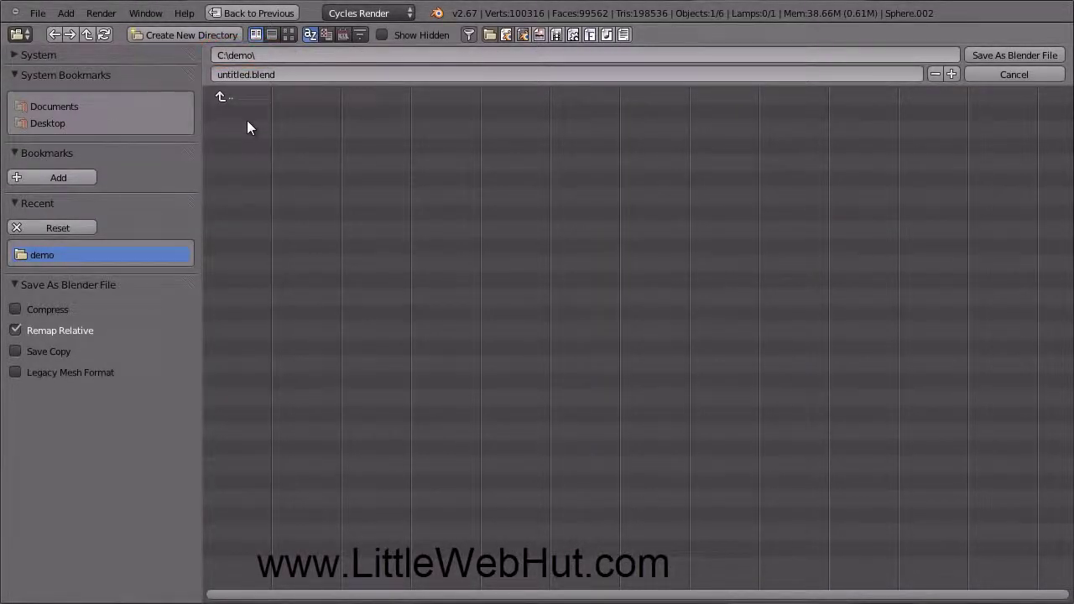
left_click(246, 76)
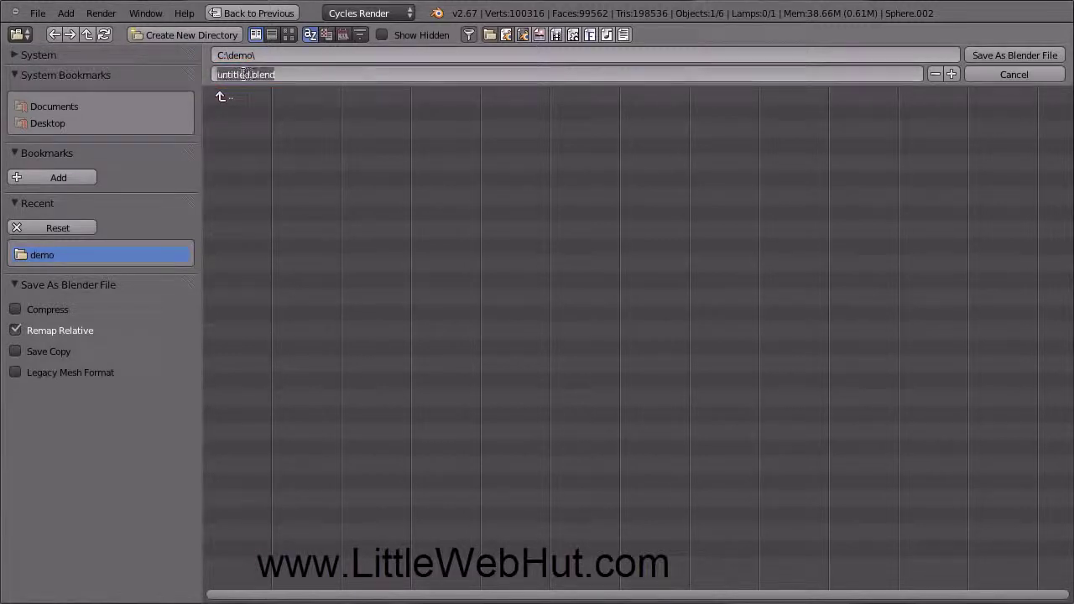
type("pool_ball")
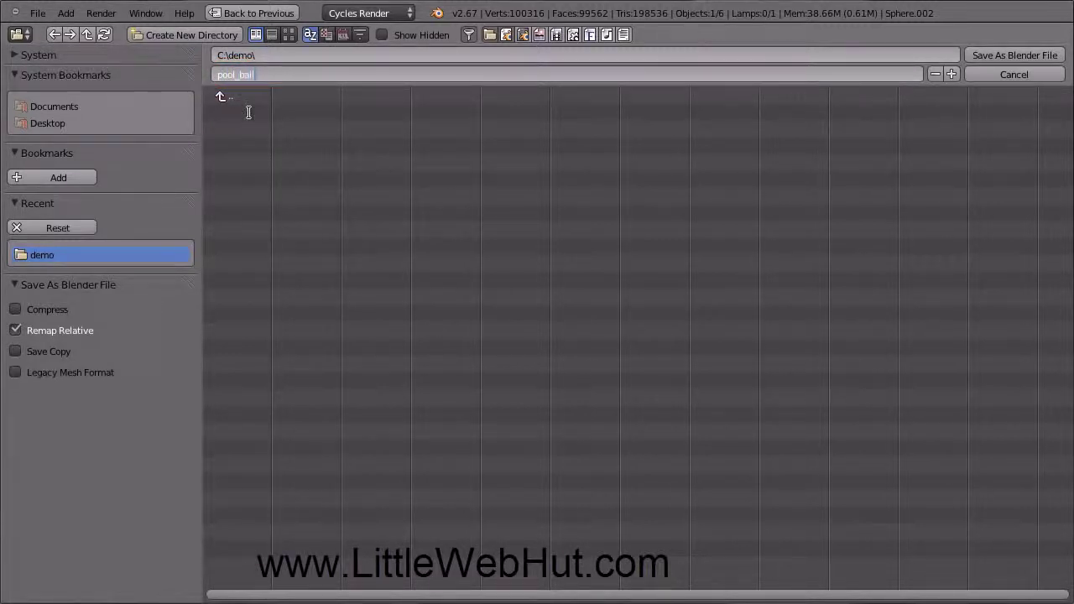
type("s.blend")
key("Return")
left_click(997, 53)
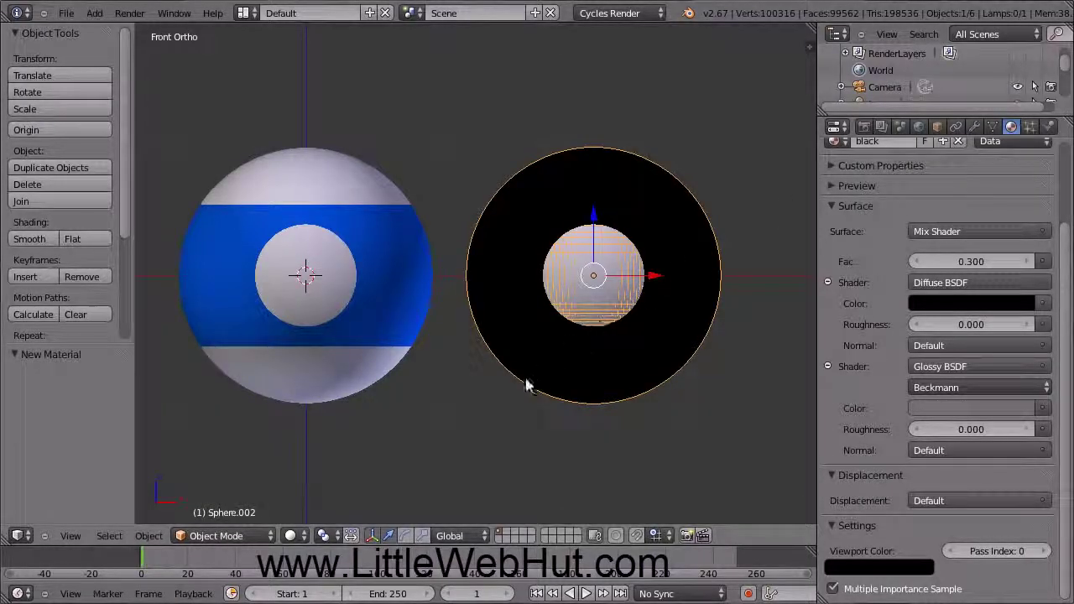
Step: Place the 3D cursor below the striped ball and add a text object there
left_click(304, 477)
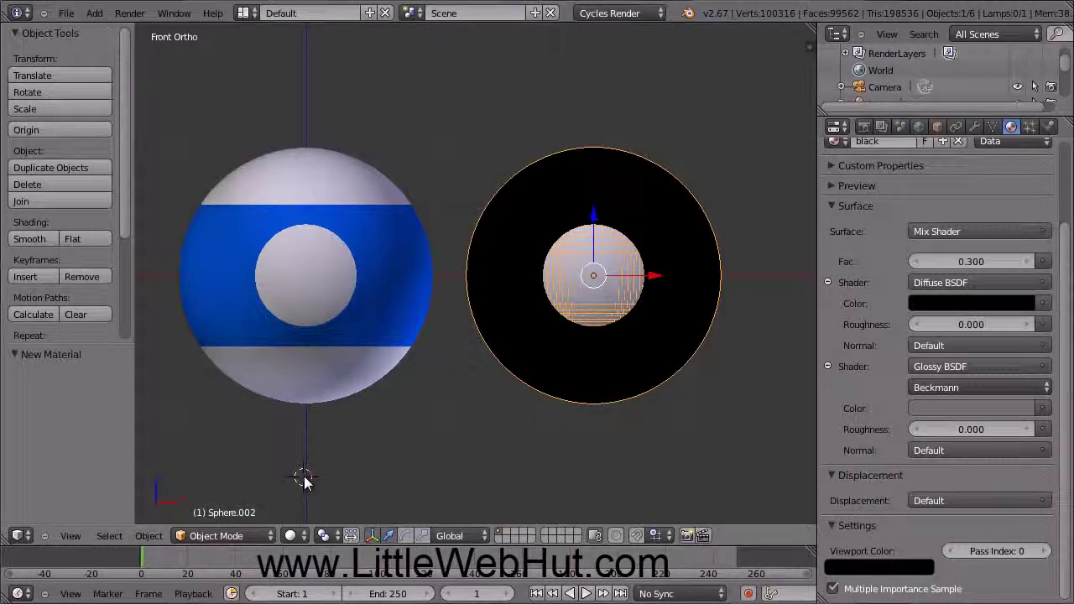
left_click(95, 14)
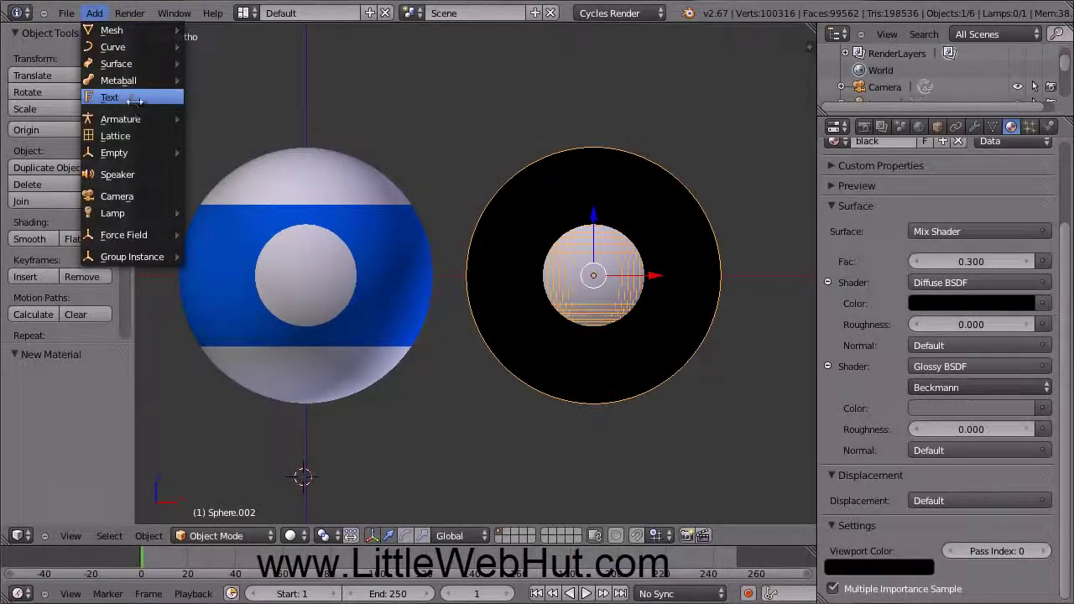
left_click(109, 98)
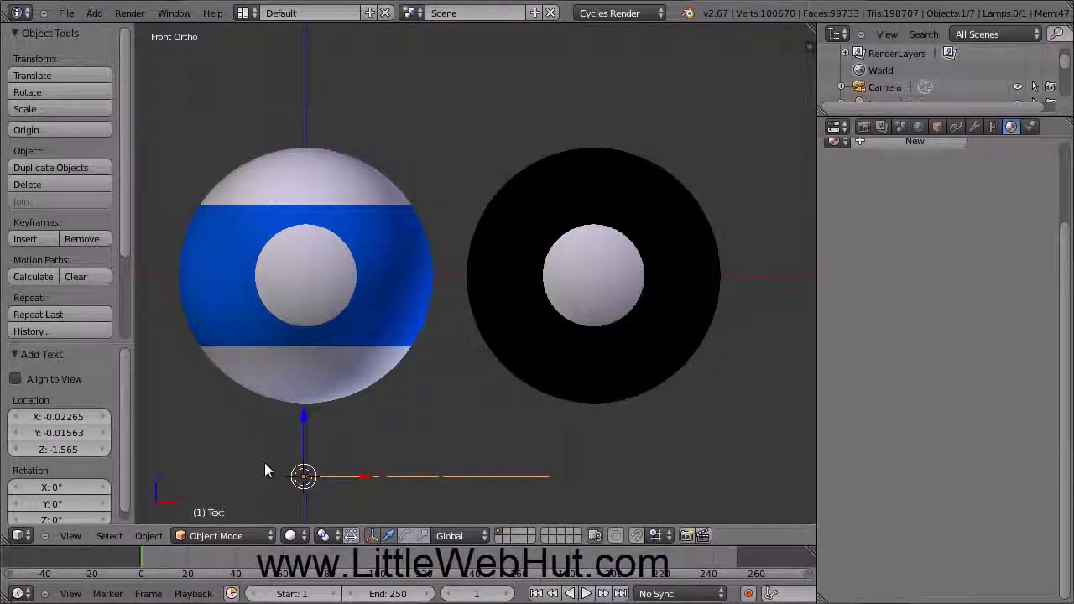
Step: Rotate the text 90° about the X axis and move it about -1.85 units along Y, in front of the balls
middle_click_drag(264, 465, 203, 509)
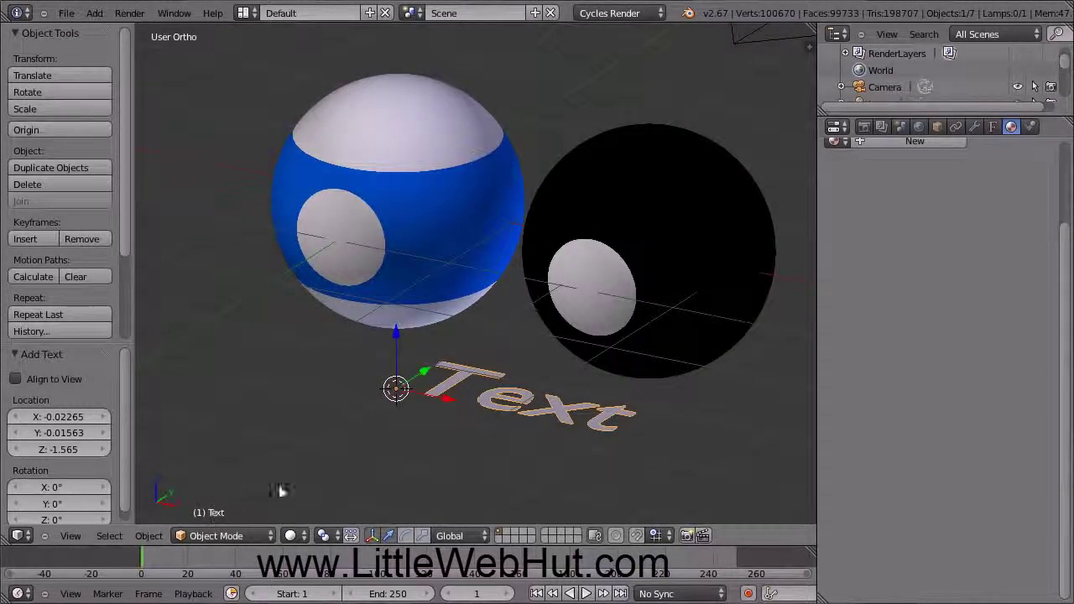
key("r")
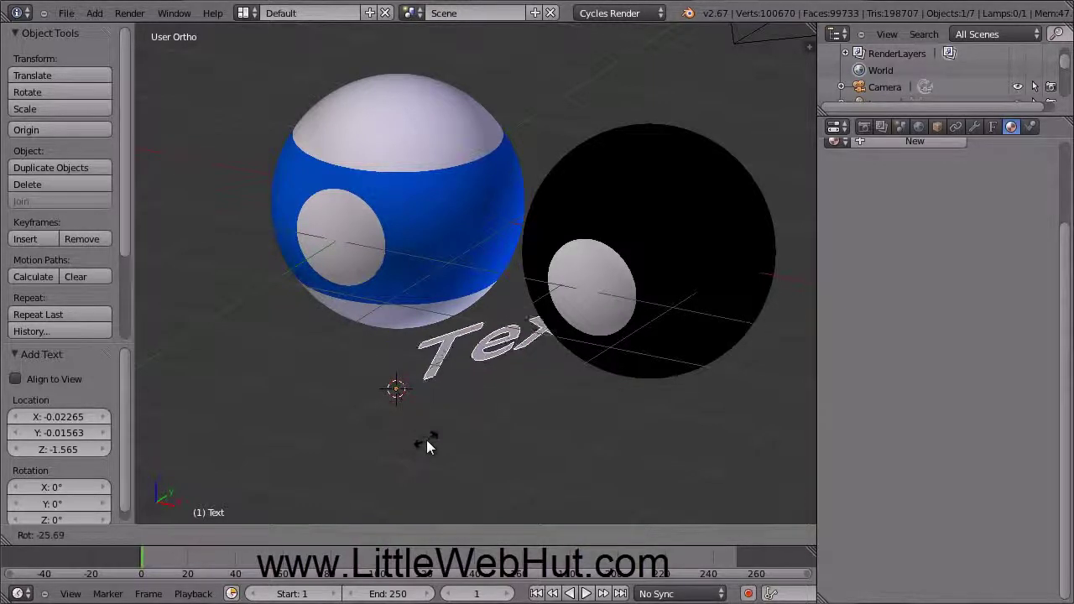
key("x")
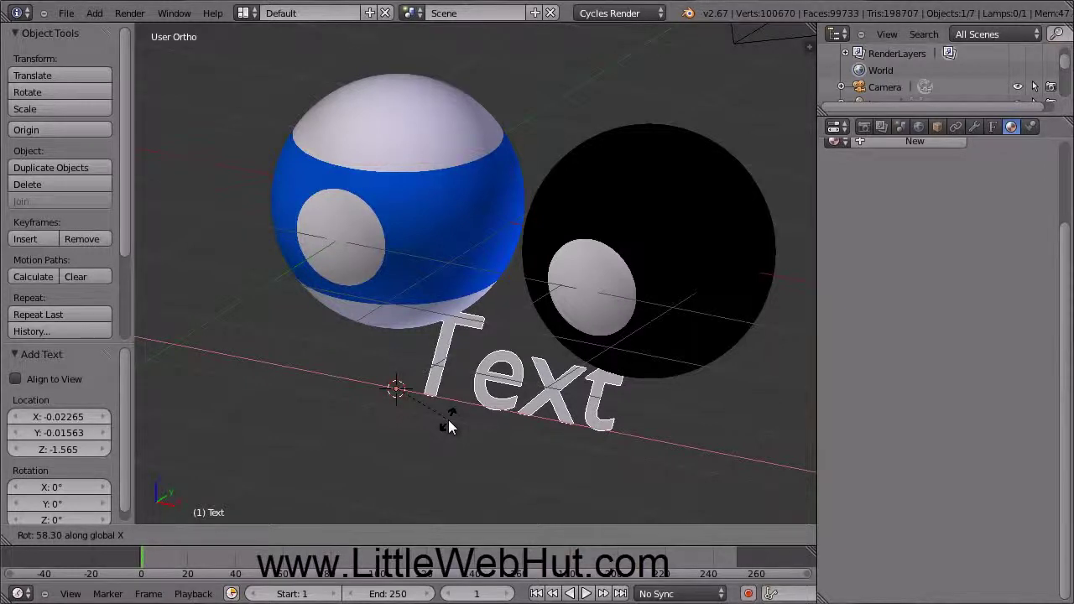
type("90")
key("Return")
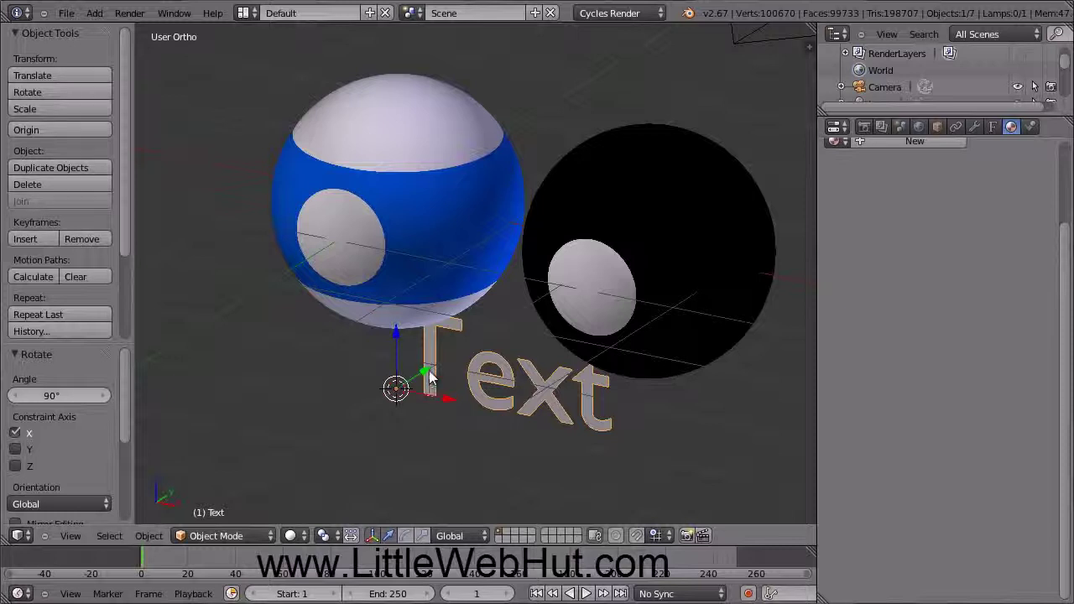
left_click_drag(420, 372, 313, 453)
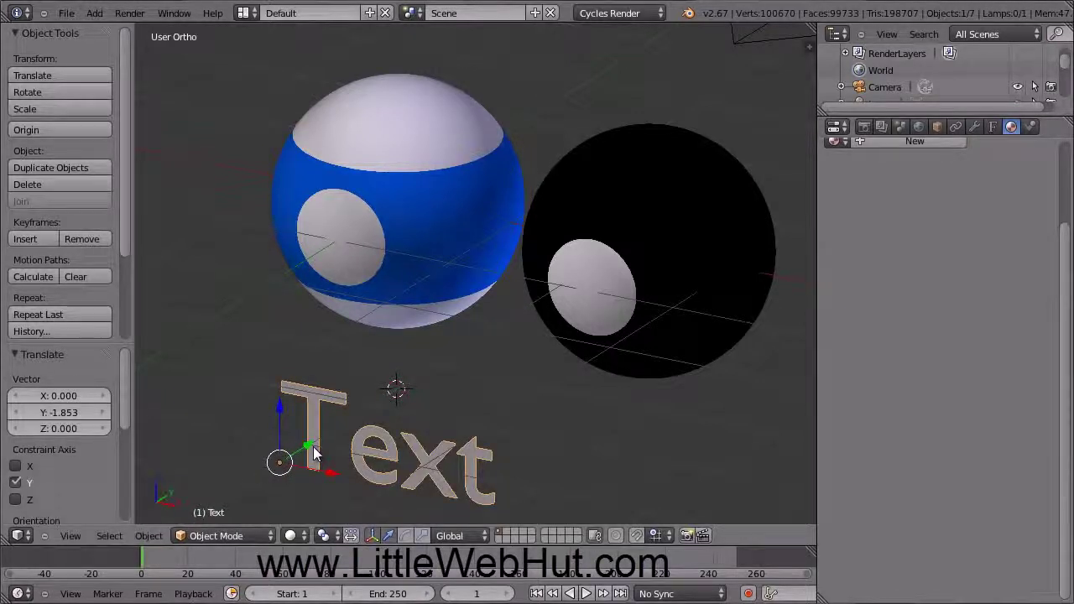
Step: Replace the text object's content with "10" in Edit Mode and return to Object Mode
left_click(256, 537)
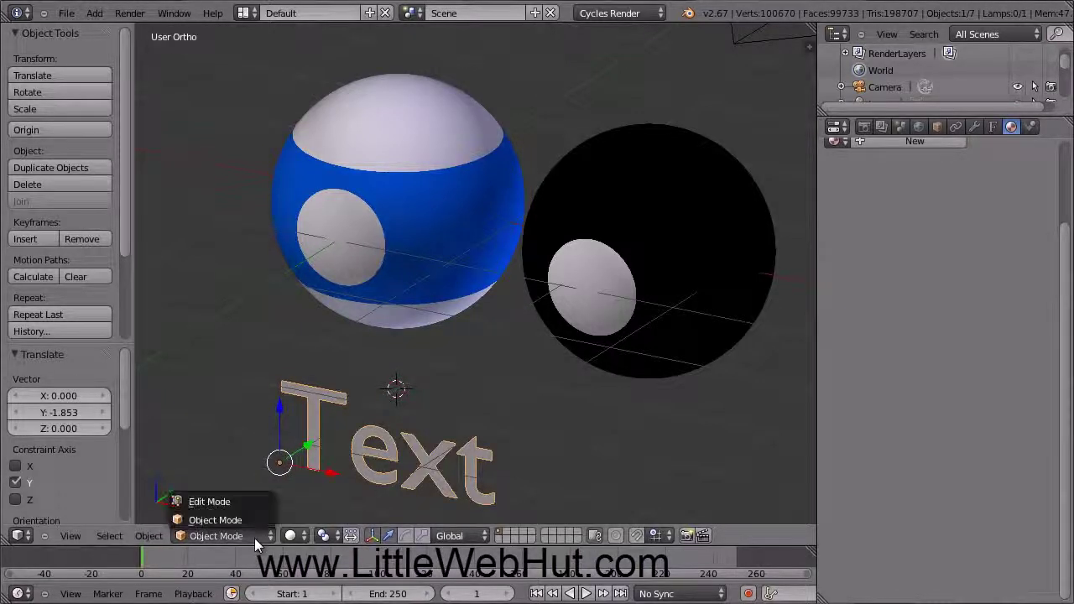
left_click(245, 501)
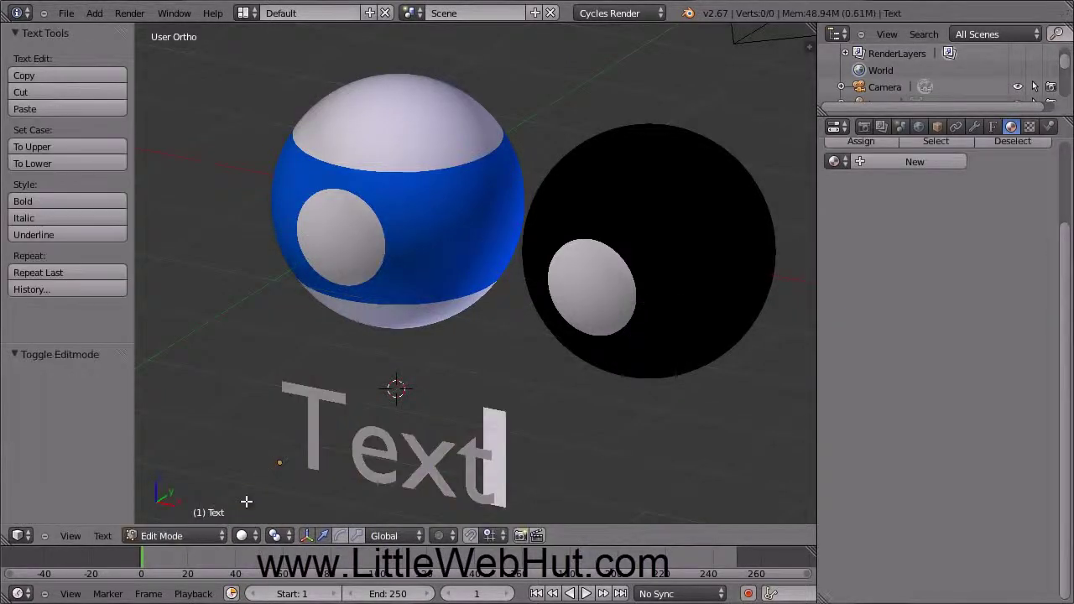
key("BackSpace")
key("BackSpace")
key("BackSpace")
key("BackSpace")
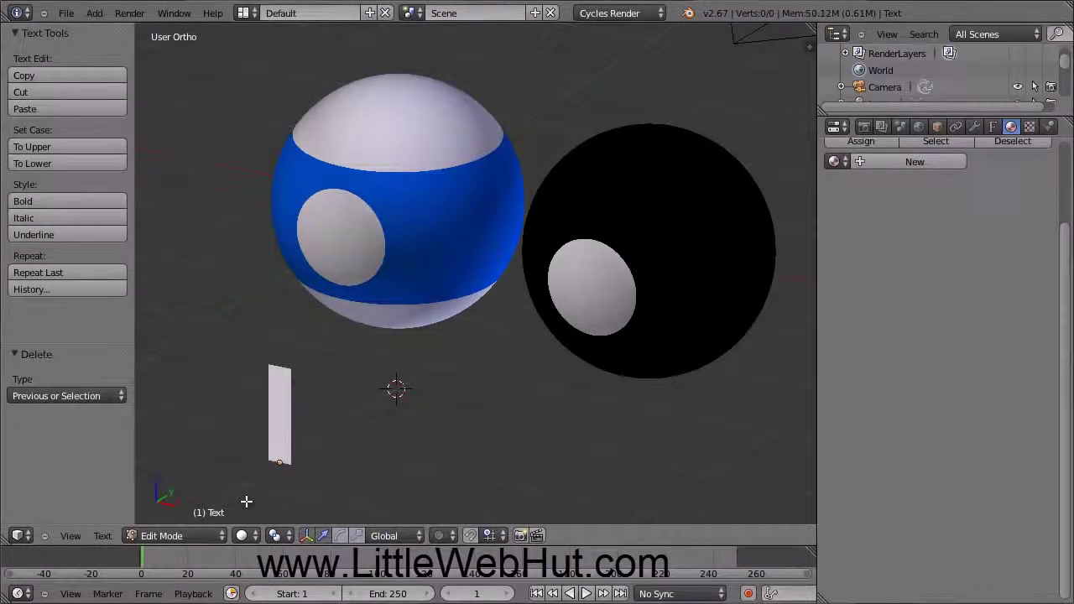
type("10")
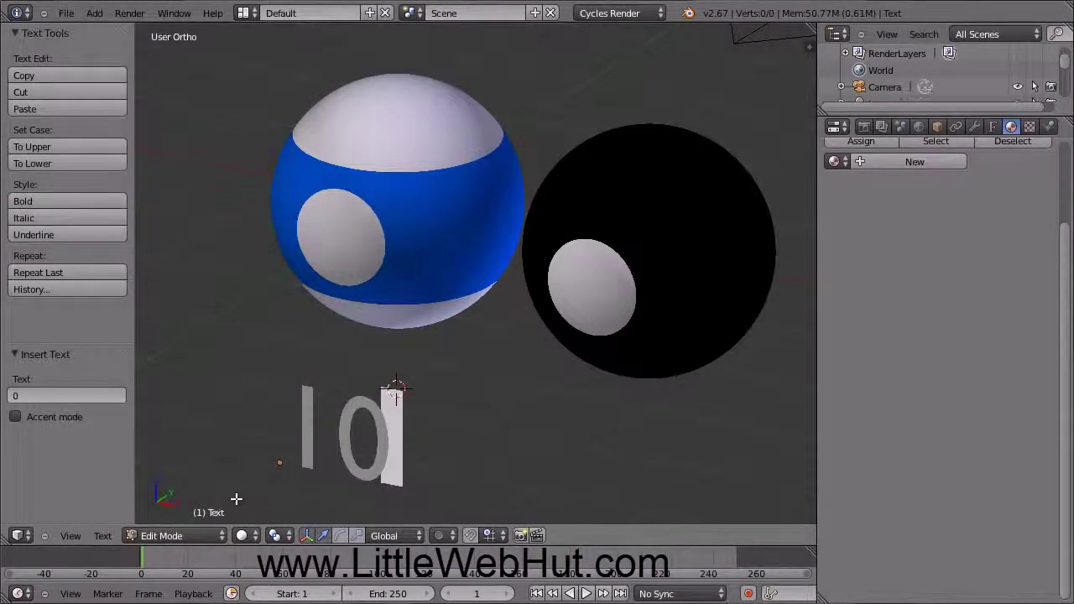
left_click(201, 535)
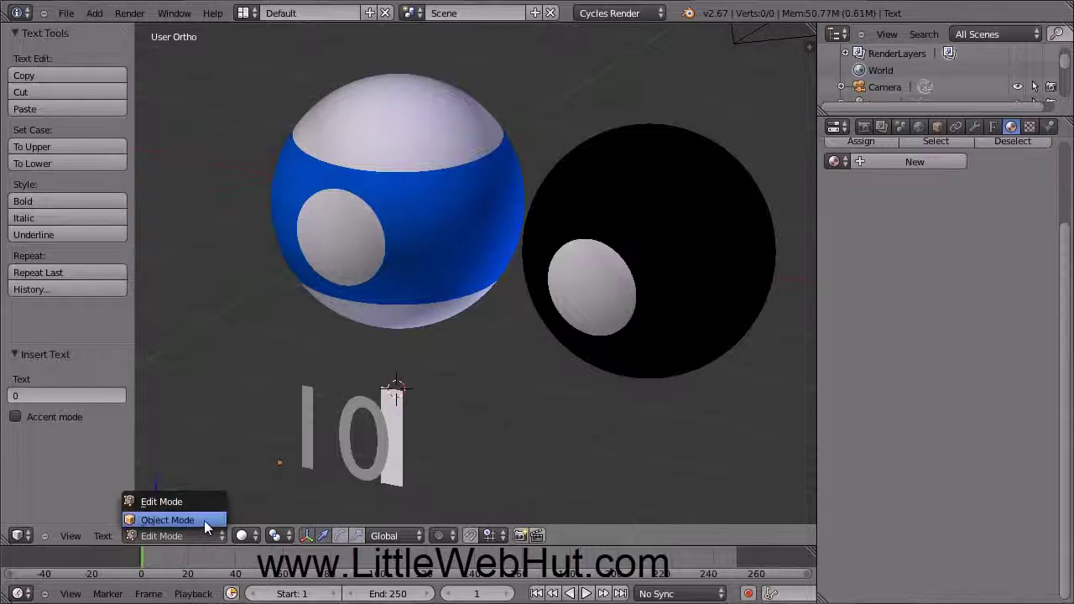
left_click(204, 521)
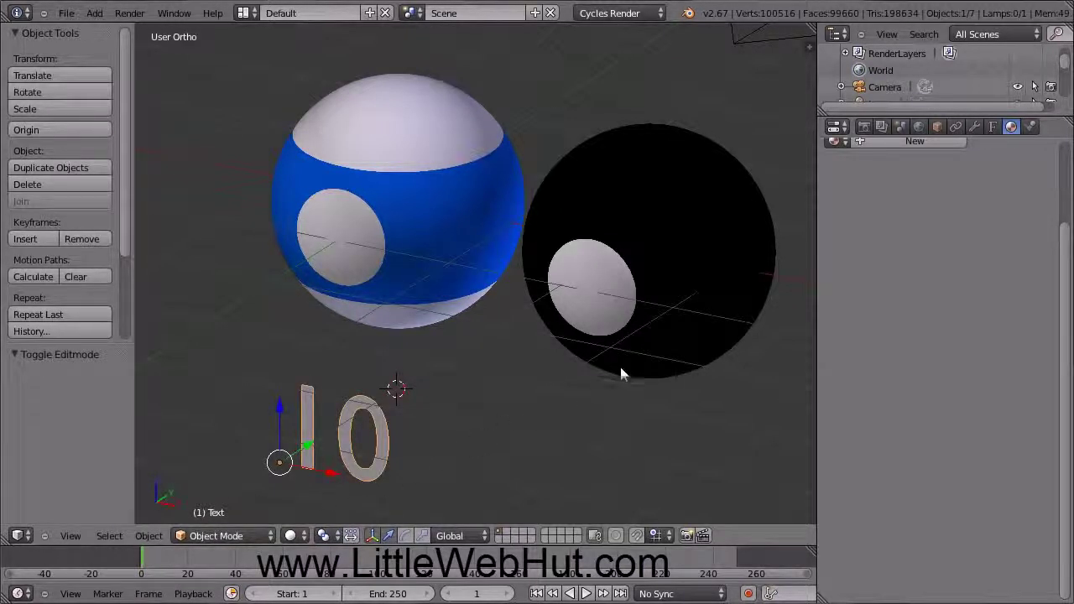
Step: Set the "10" text's geometry offset to 0.015 and its extrusion to 0.3
left_click(994, 126)
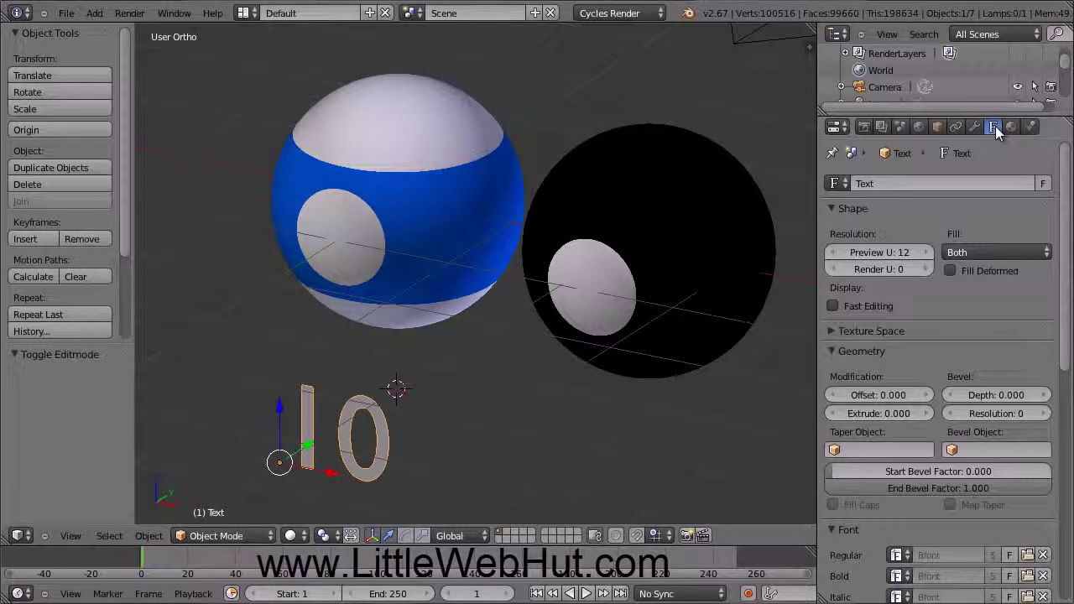
left_click(871, 393)
type("0.0")
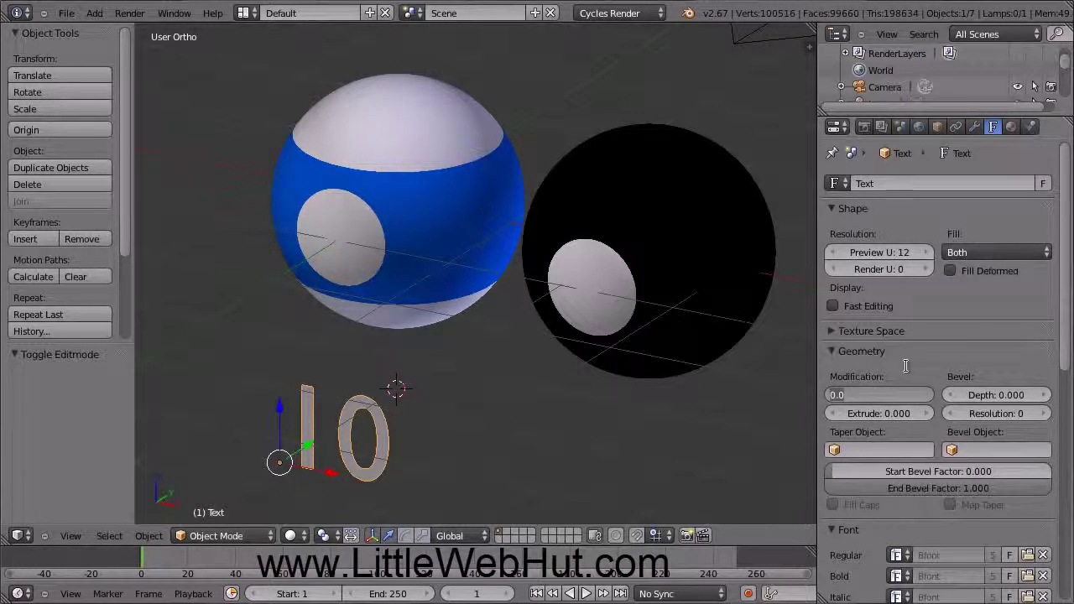
key("BackSpace")
key("BackSpace")
key("BackSpace")
key("Return")
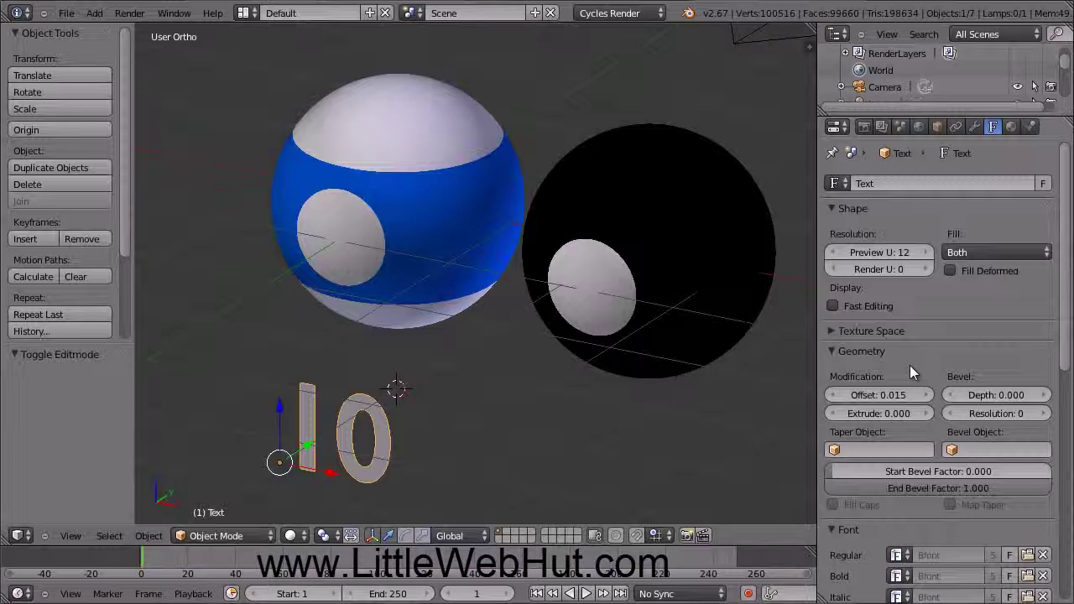
left_click(860, 414)
key("BackSpace")
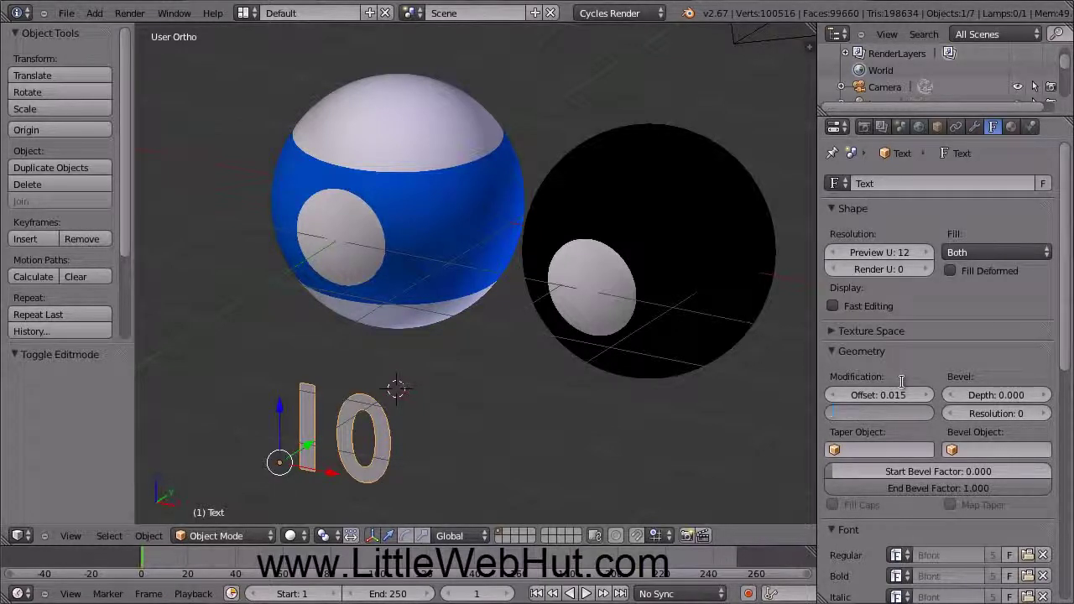
type("0.3")
key("Return")
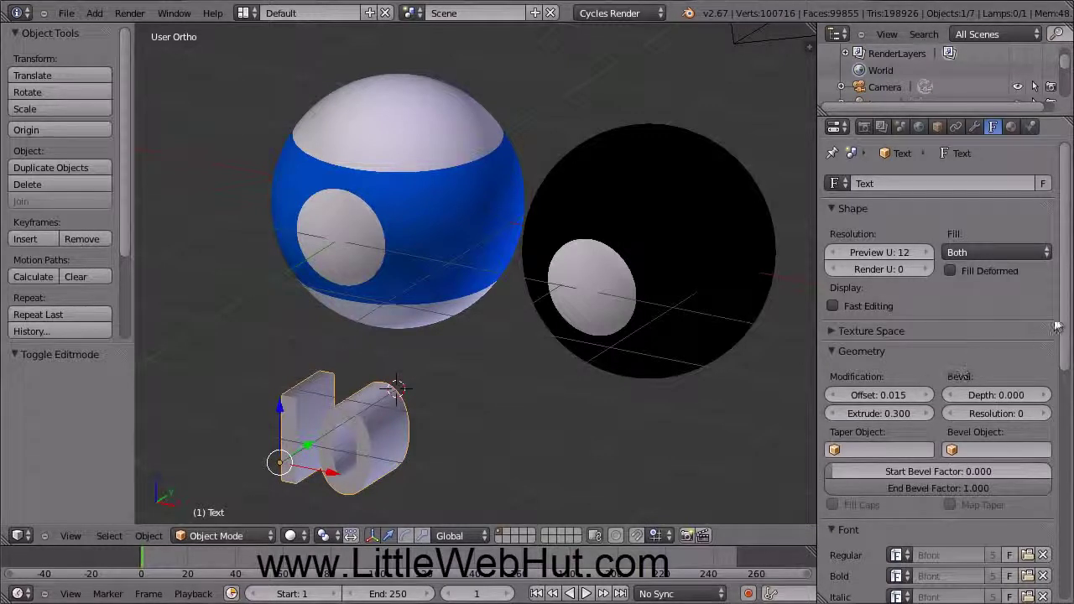
Step: Set the character spacing of the "10" text to 0.8
scroll(1064, 340, "down", 1)
left_click_drag(1064, 340, 1071, 528)
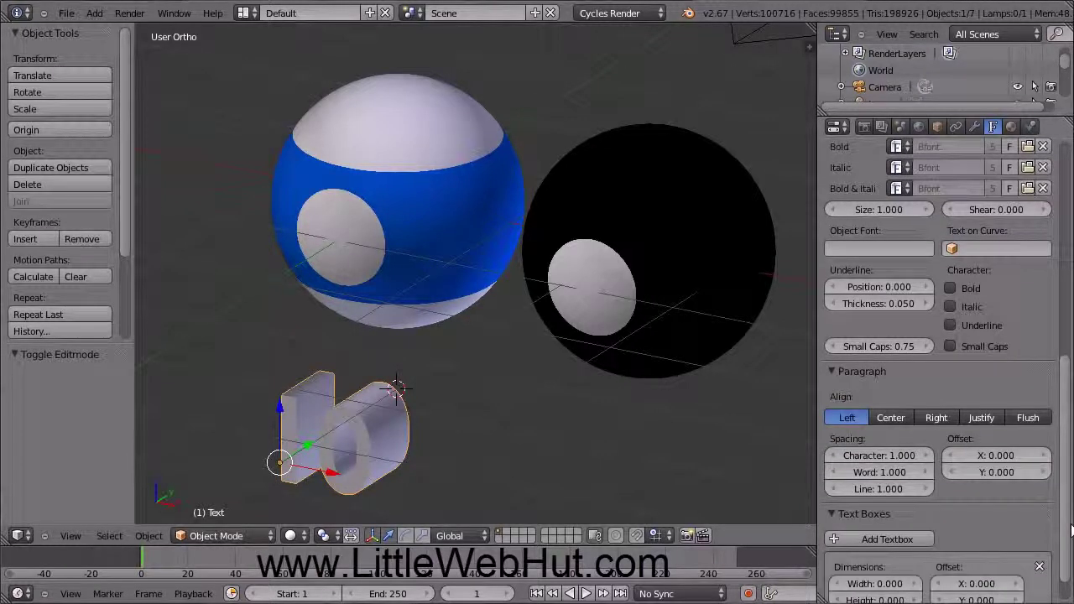
left_click(882, 455)
type("1.0")
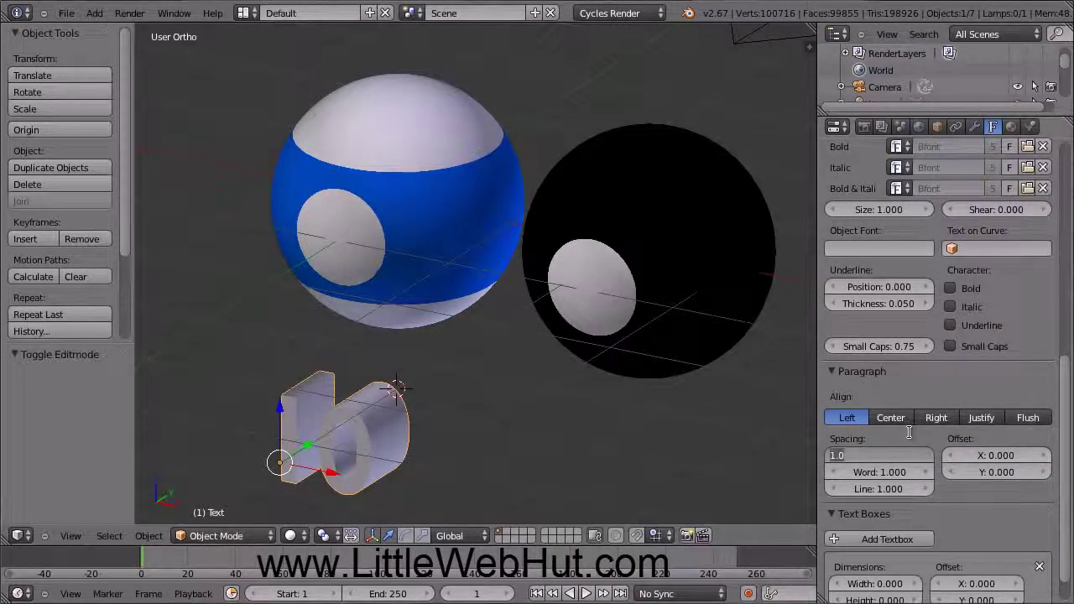
key("BackSpace")
key("BackSpace")
key("BackSpace")
type("8")
key("Return")
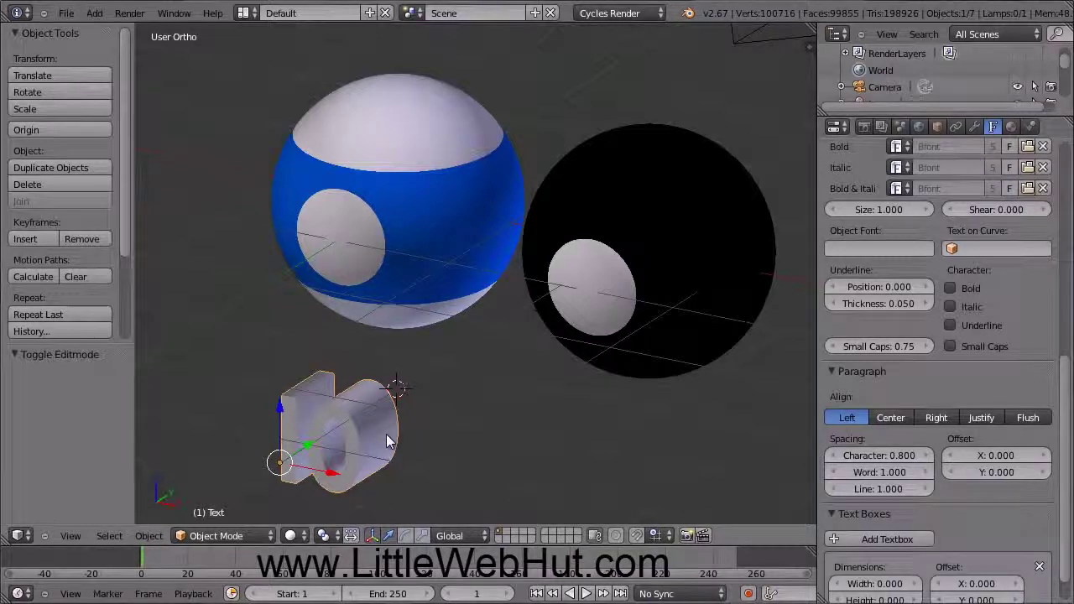
Step: Scale the "10" text by 0.7 and assign it the existing black material
key("s")
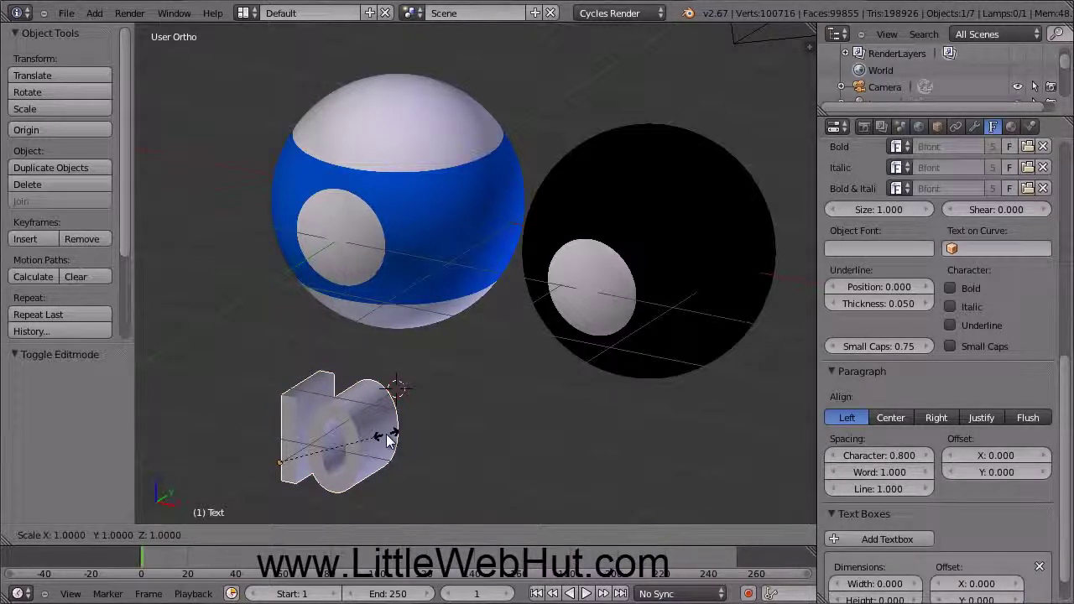
type("0.7")
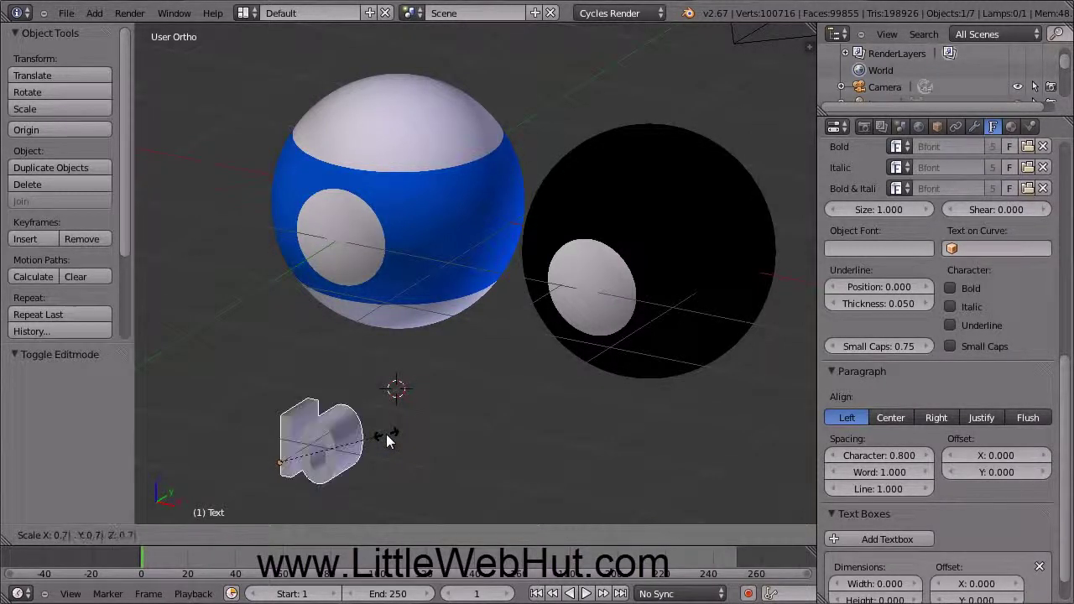
key("Return")
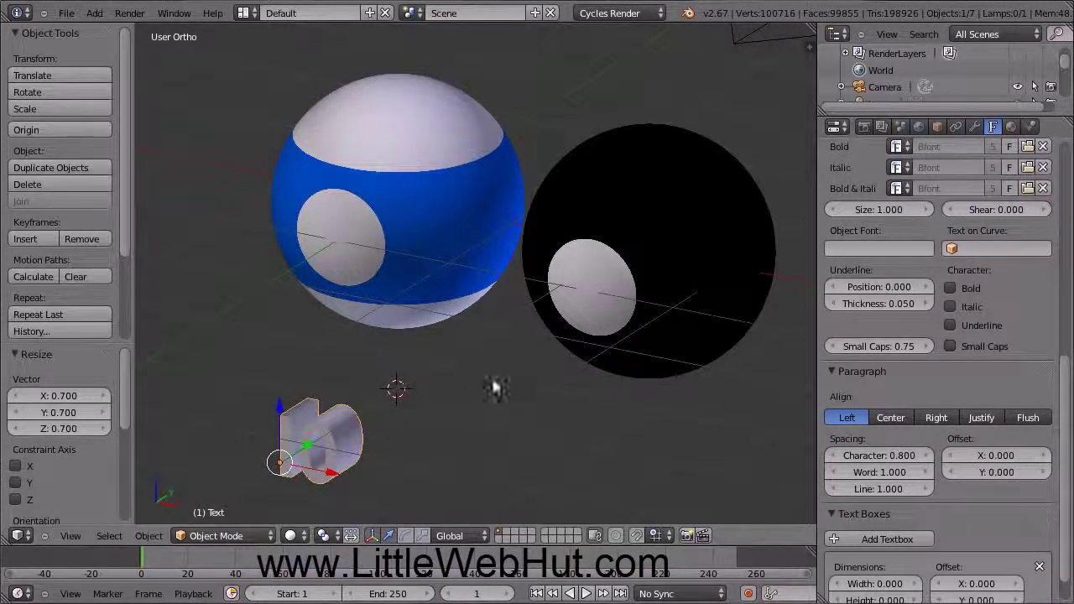
left_click(1012, 127)
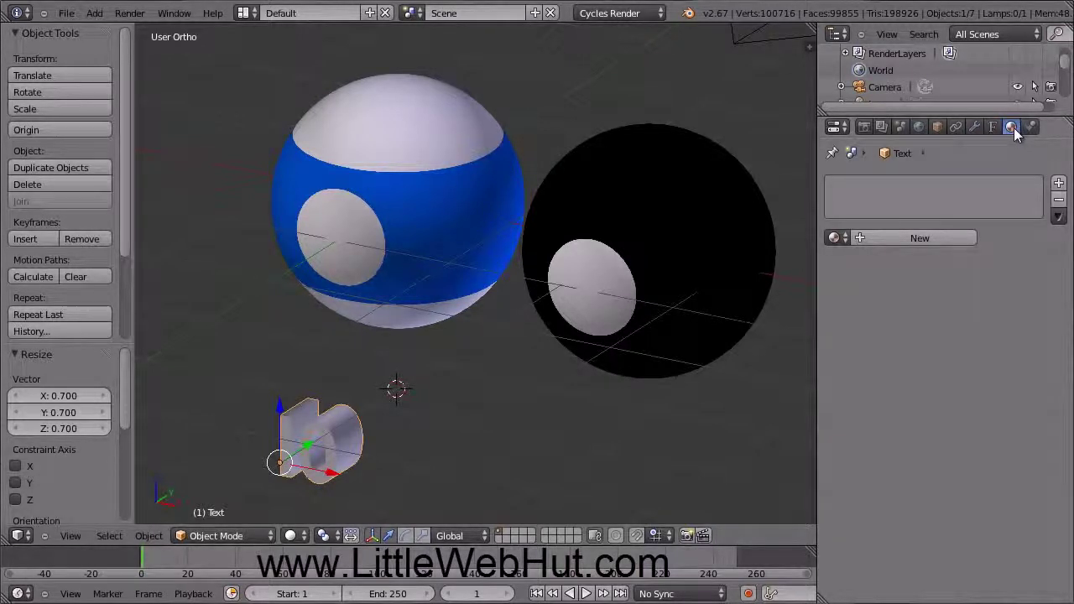
left_click(833, 238)
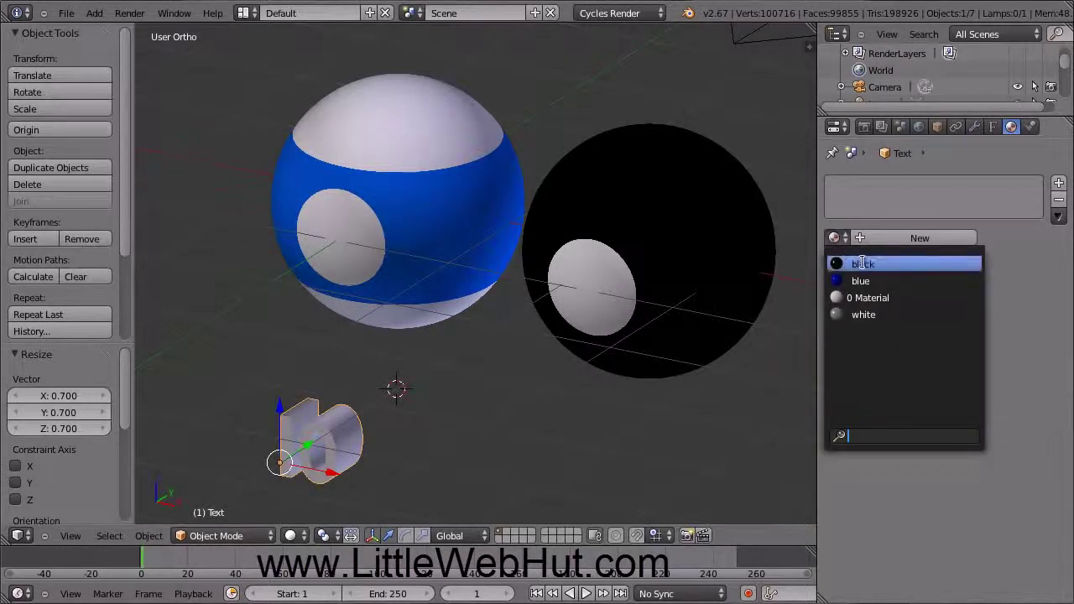
left_click(894, 265)
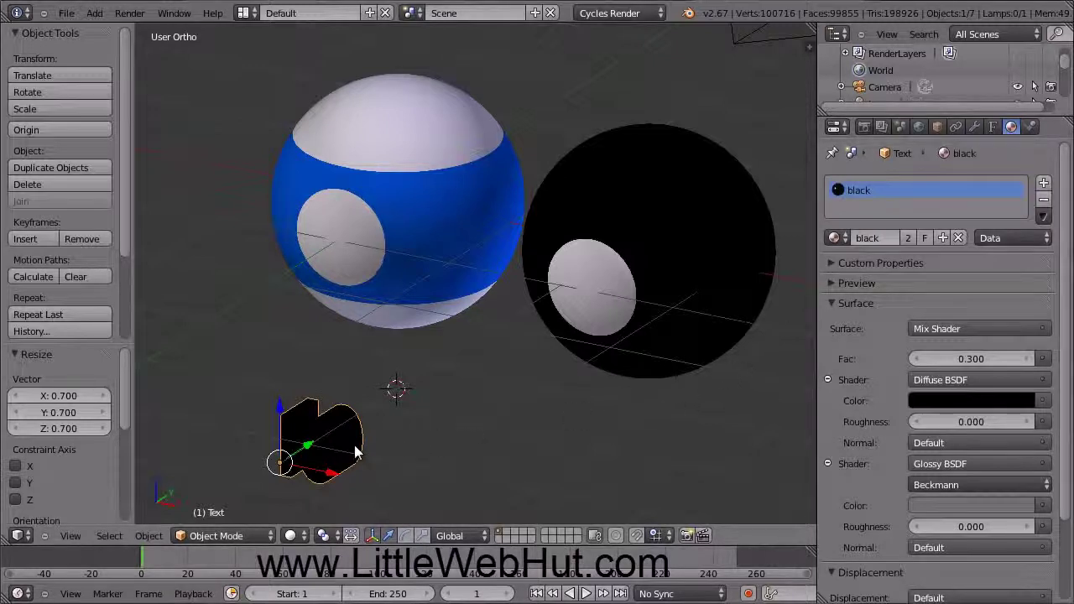
Step: Duplicate the "10" text and place the copy about 1.03 units away along the X axis
key("shift+d")
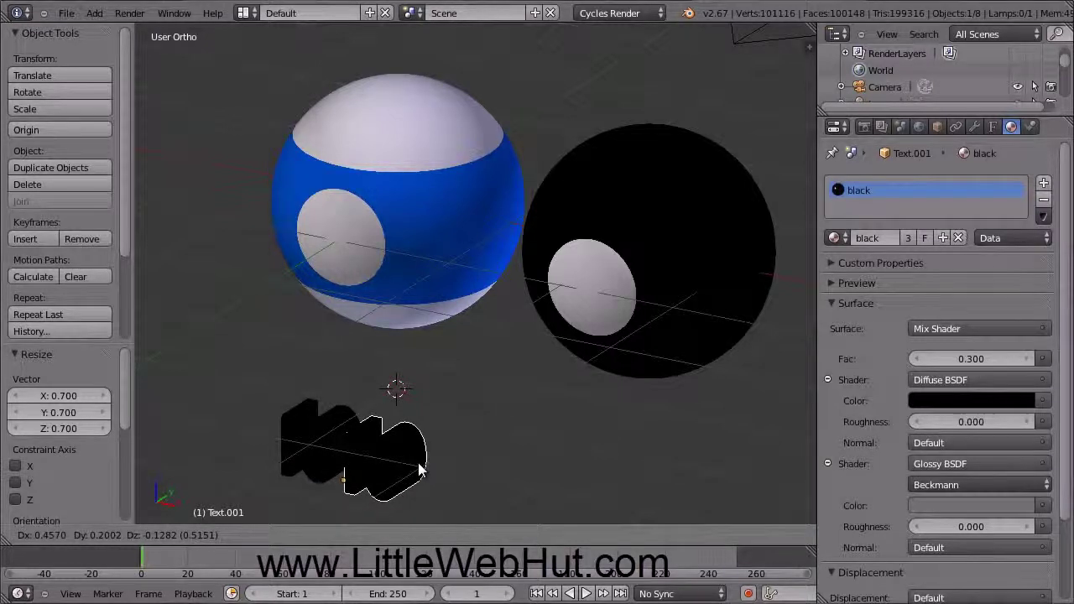
key("x")
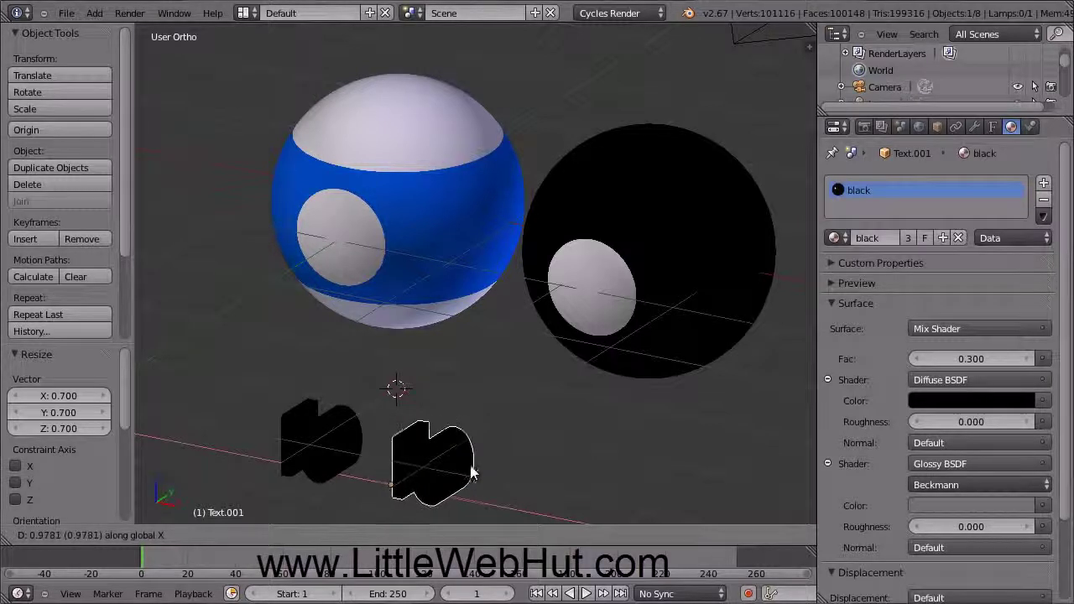
left_click(468, 473)
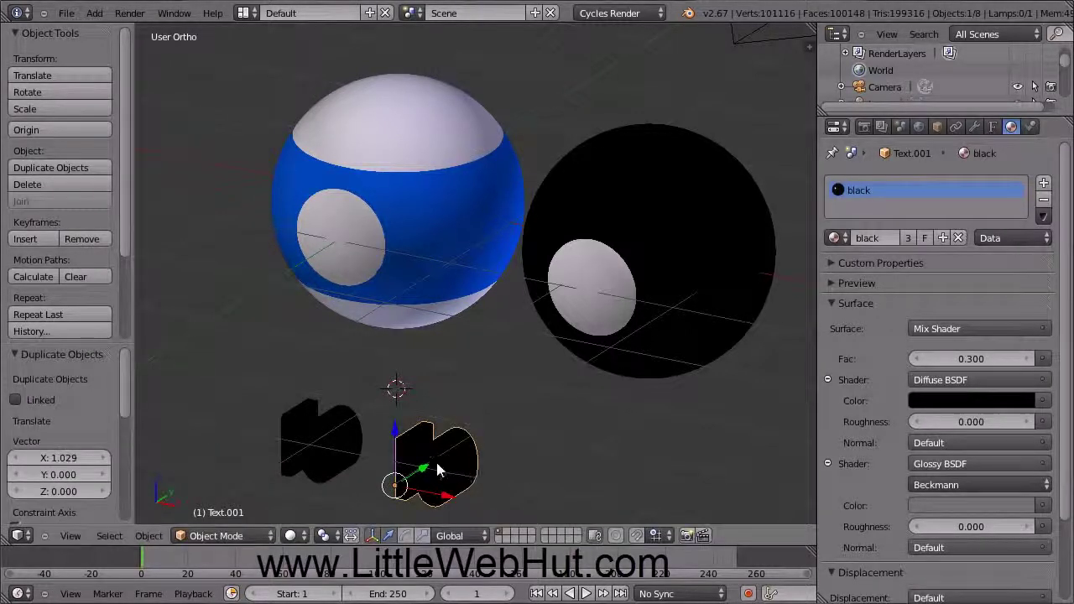
Step: Replace the duplicated text's content with "8" in Edit Mode and return to Object Mode
left_click(253, 536)
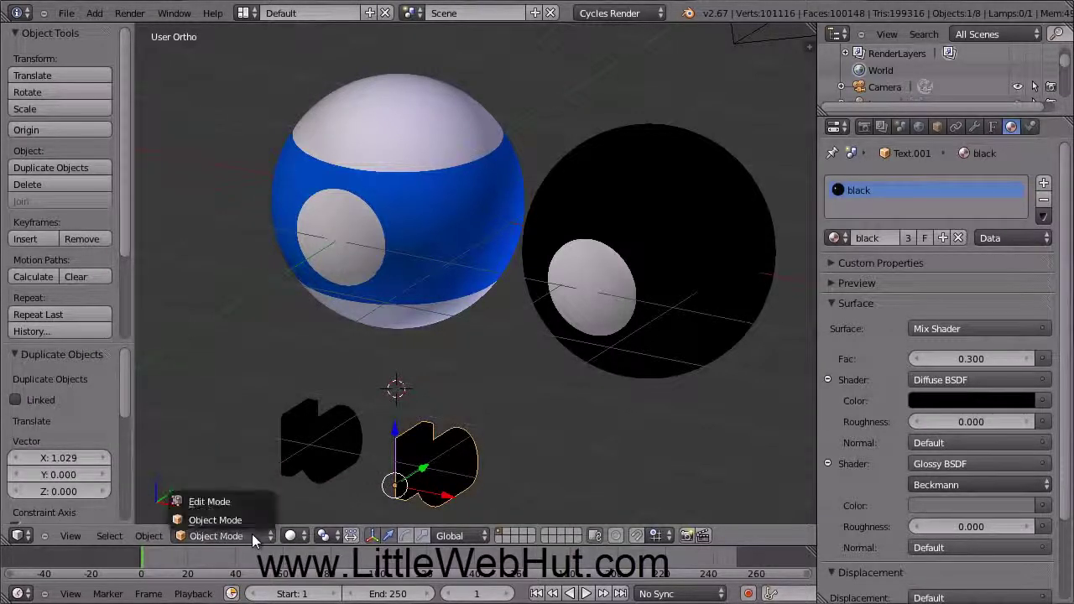
left_click(254, 501)
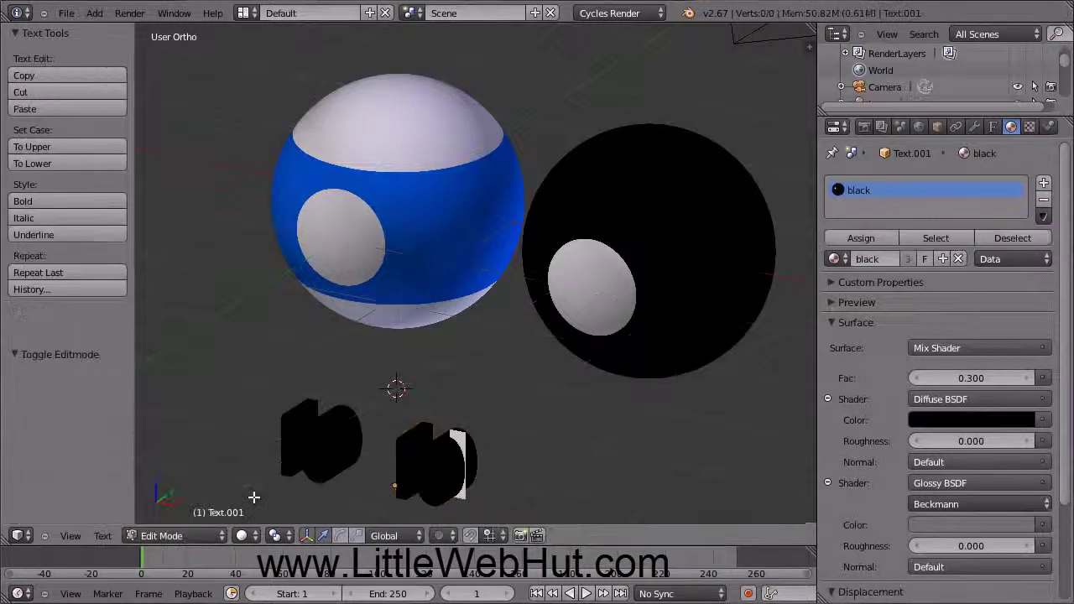
key("BackSpace")
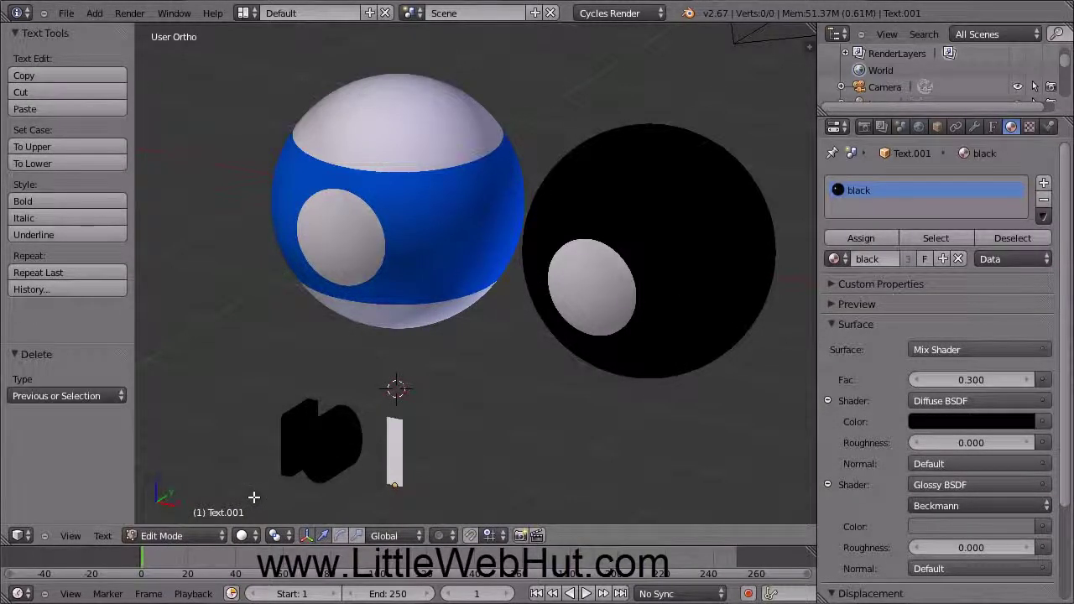
type("8")
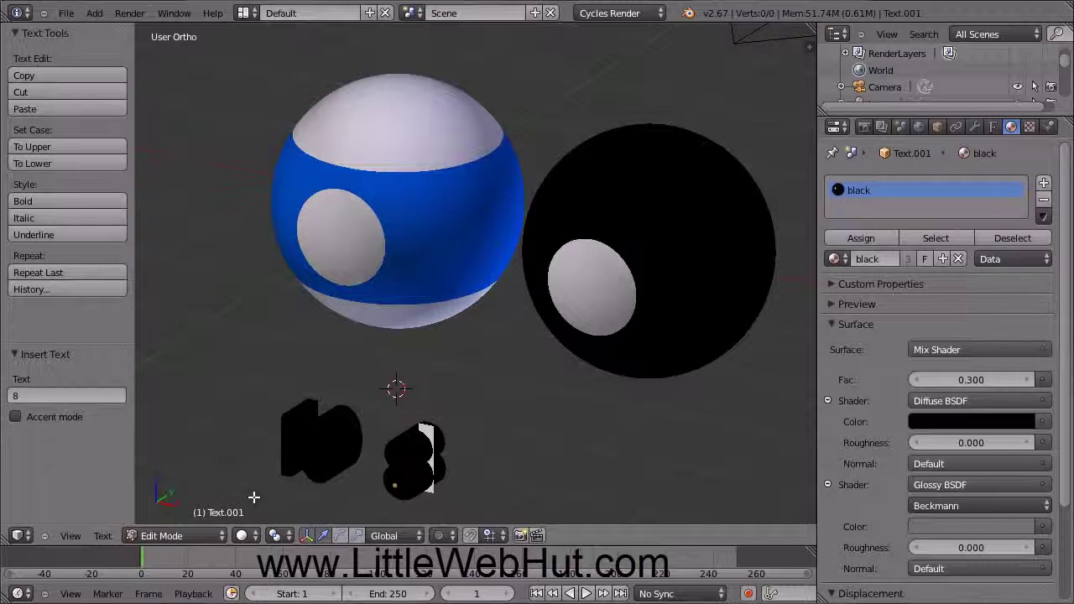
left_click(198, 536)
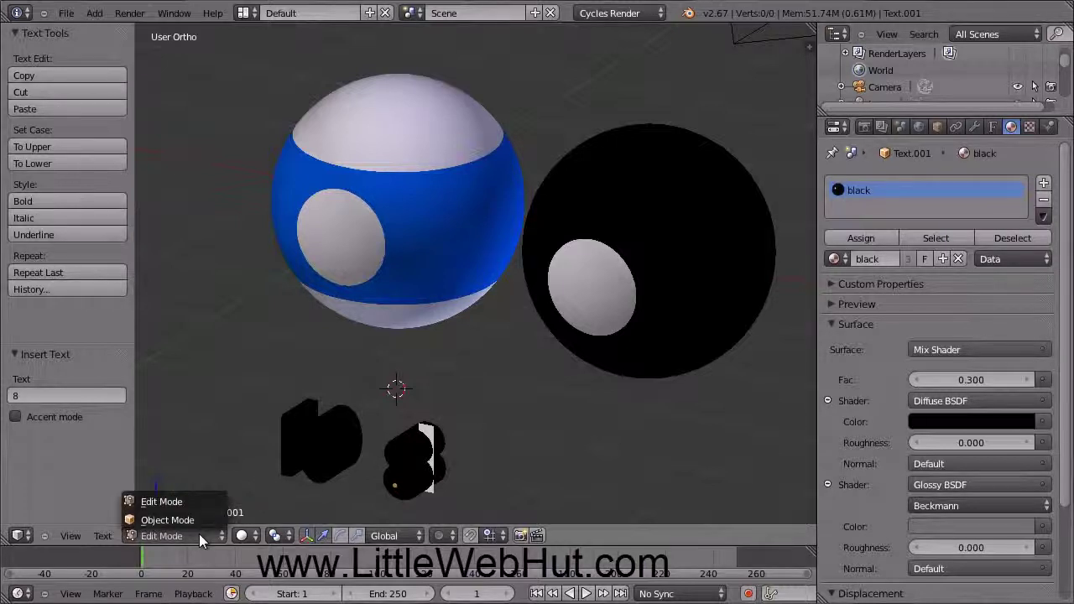
left_click(204, 517)
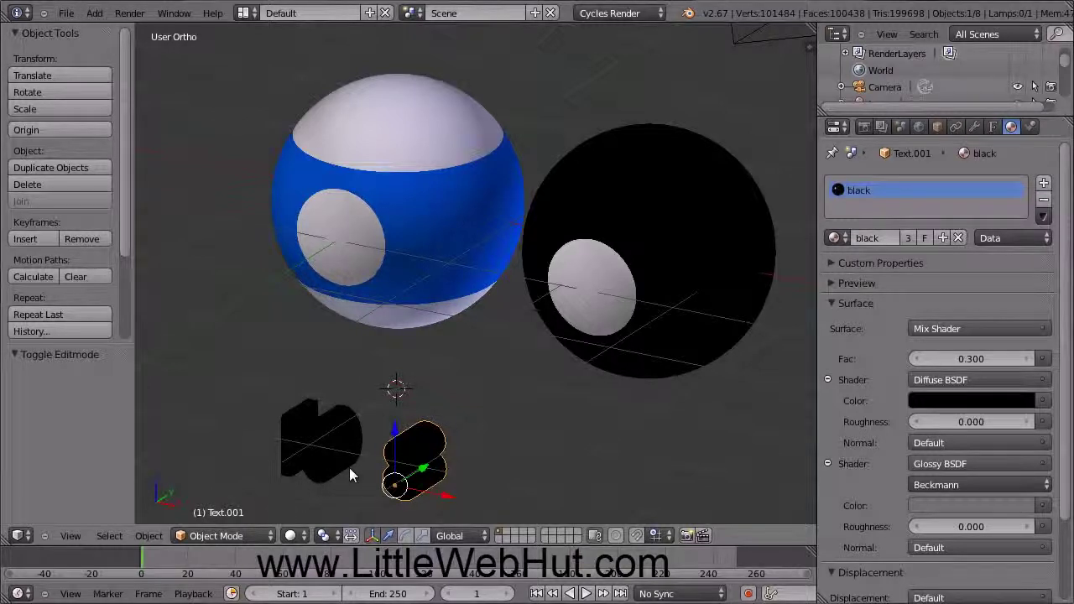
Step: Convert the "8" text and the "10" text into mesh objects
key("alt+c")
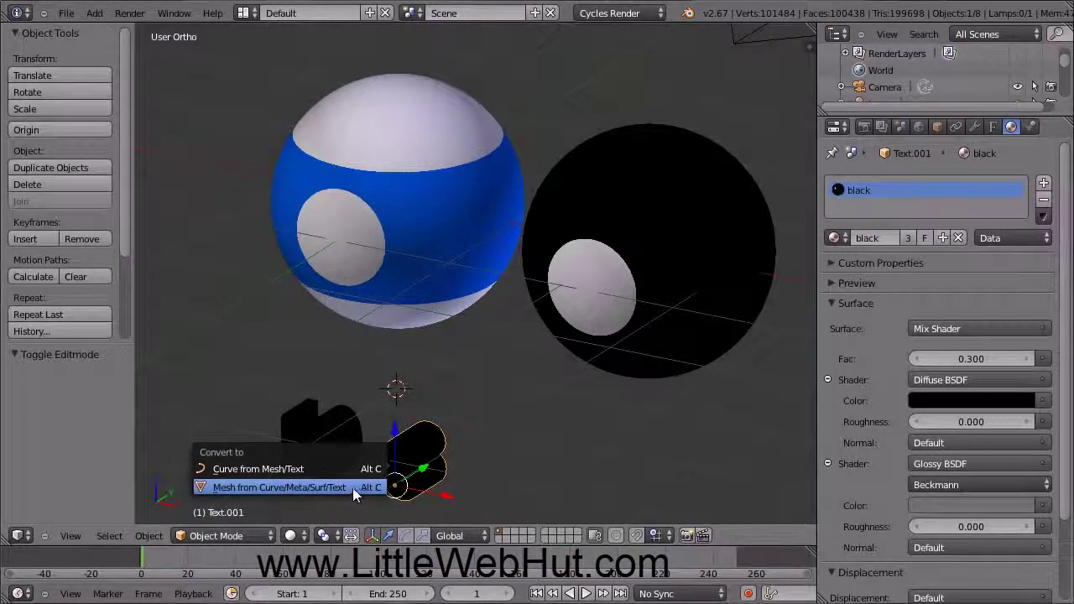
left_click(351, 488)
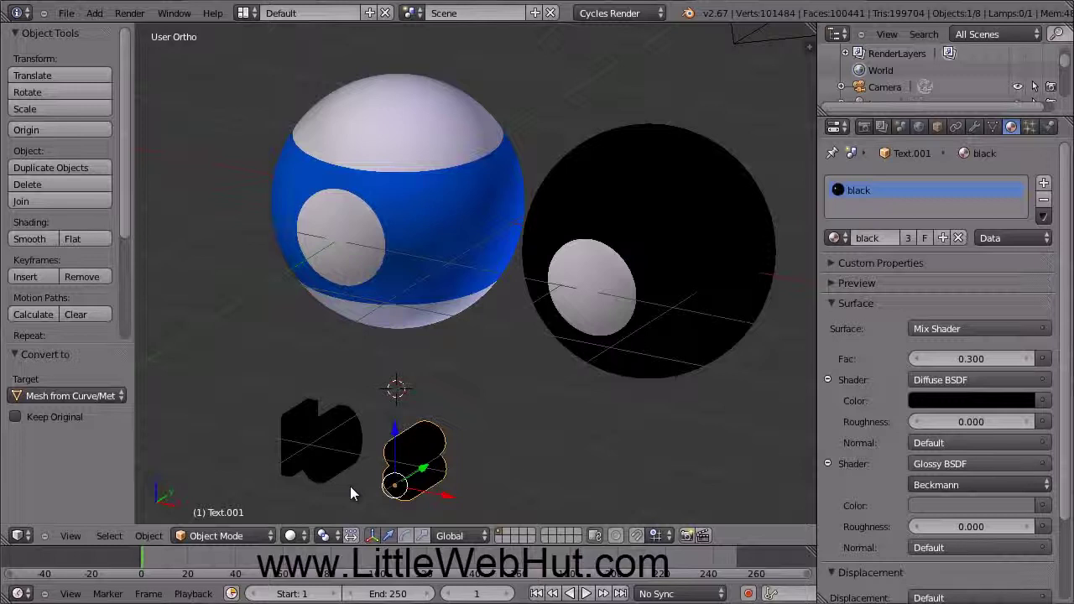
right_click(331, 443)
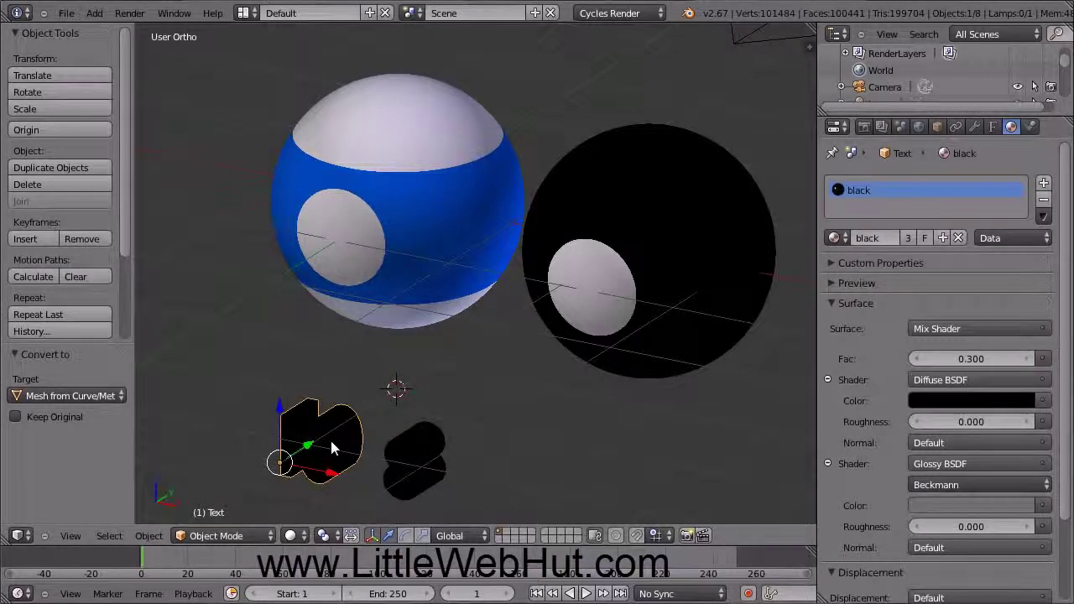
key("alt+c")
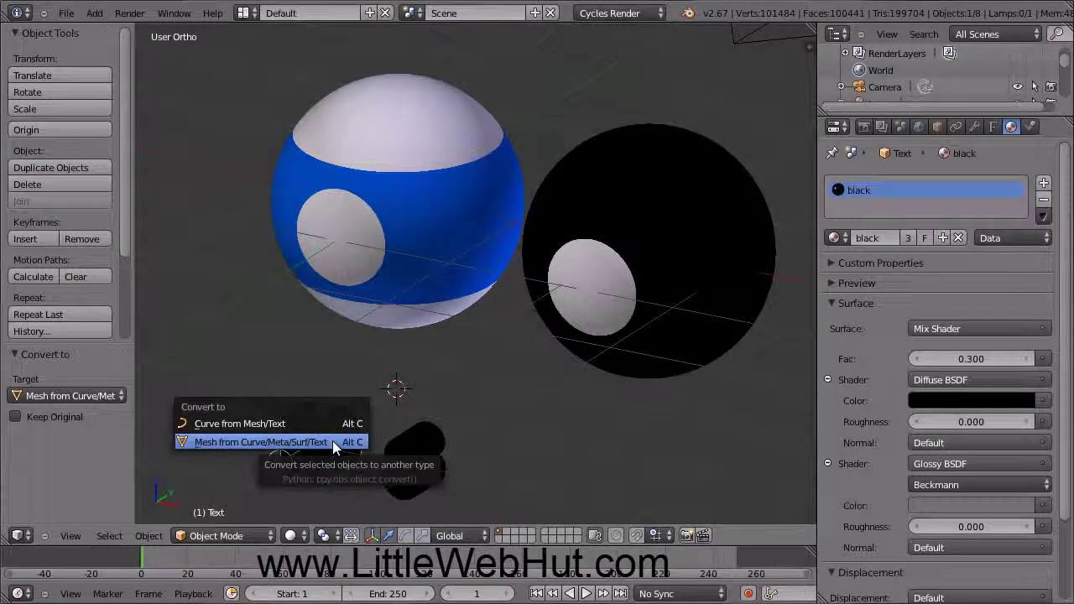
left_click(332, 441)
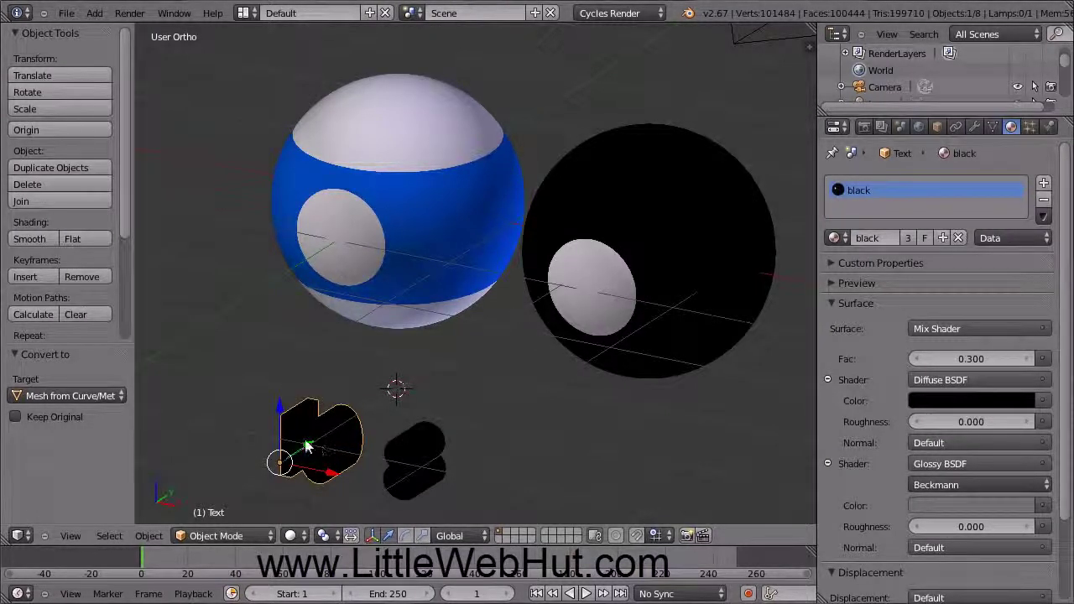
Step: Switch to the front view and move the "10" mesh to the centre of the striped ball's white disc
left_click(70, 536)
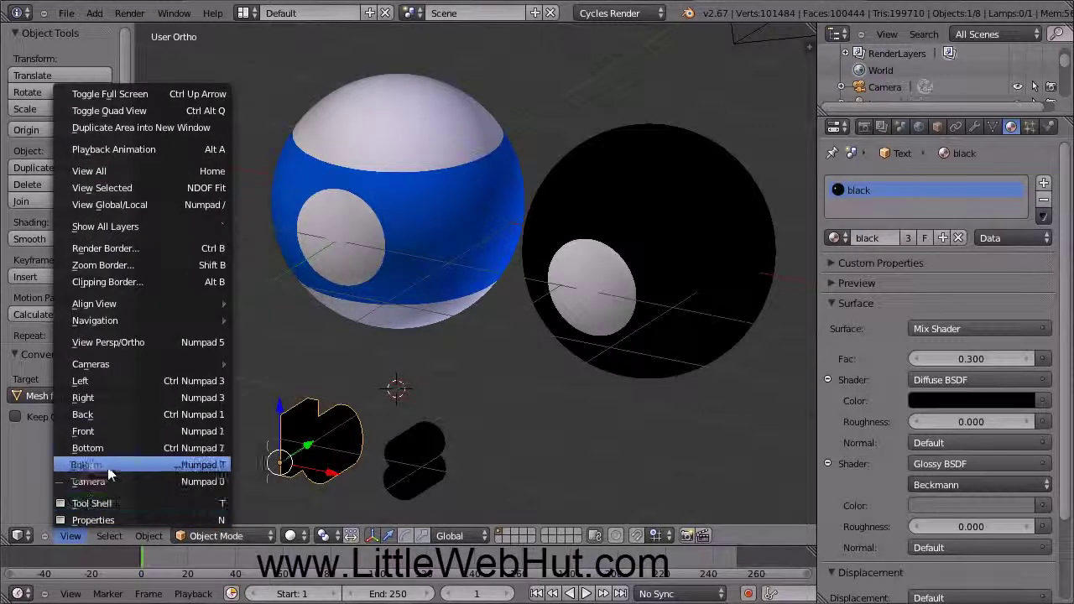
left_click(133, 432)
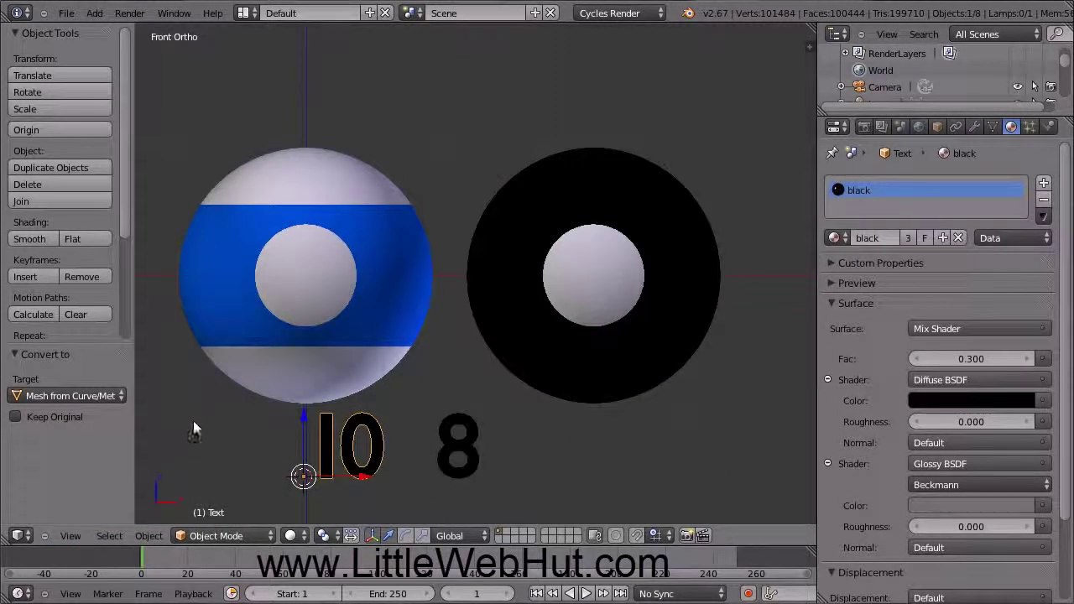
left_click_drag(304, 421, 340, 271)
left_click_drag(364, 307, 328, 313)
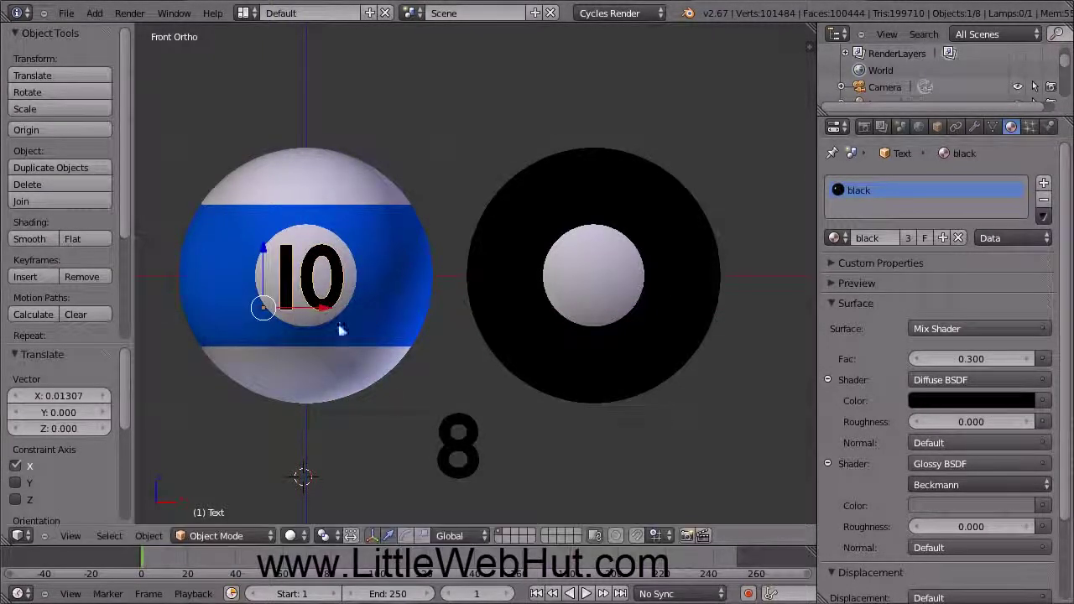
Step: Move the "8" mesh along X and Z to the centre of the black ball's white disc
right_click(473, 470)
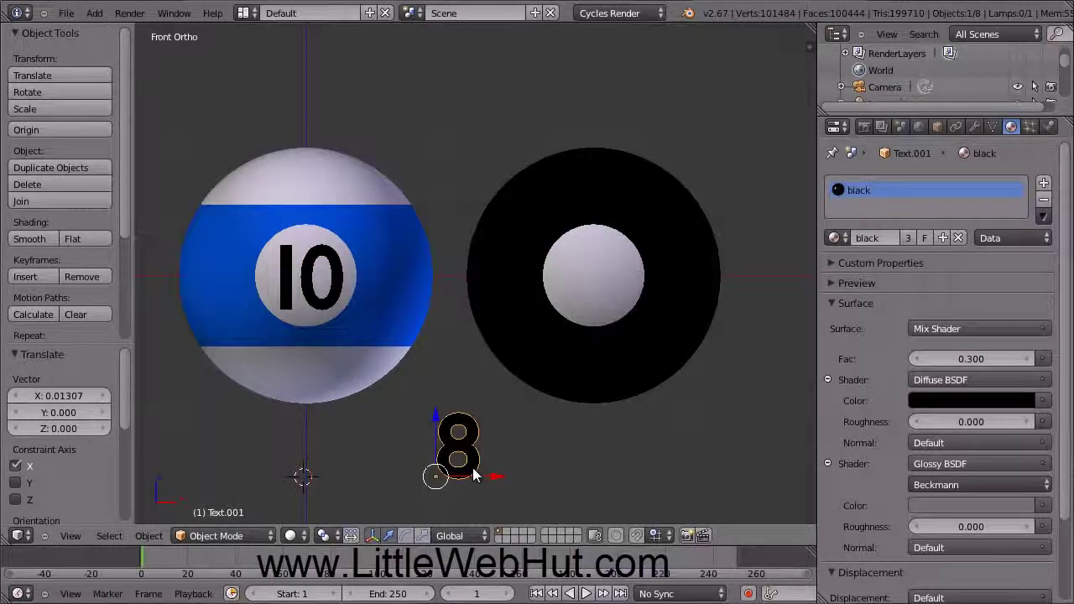
left_click_drag(493, 476, 636, 483)
left_click_drag(580, 410, 572, 235)
left_click_drag(640, 308, 633, 311)
left_click_drag(572, 246, 572, 244)
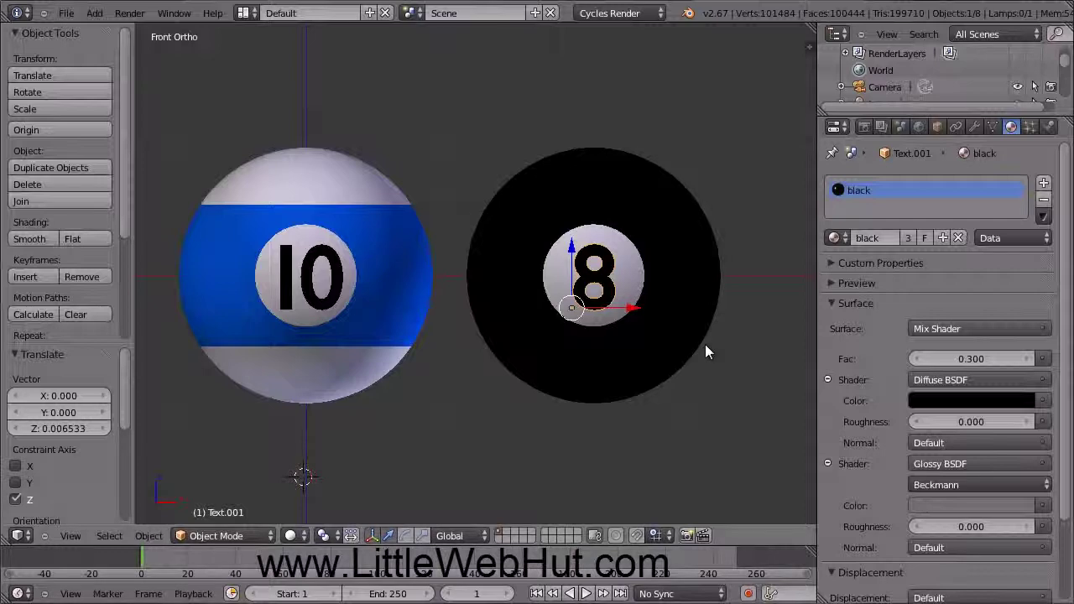
Step: Move the "8" about 0.977 and the "10" about 0.974 units along Y so each number intersects its ball's disc
middle_click_drag(705, 346, 606, 375)
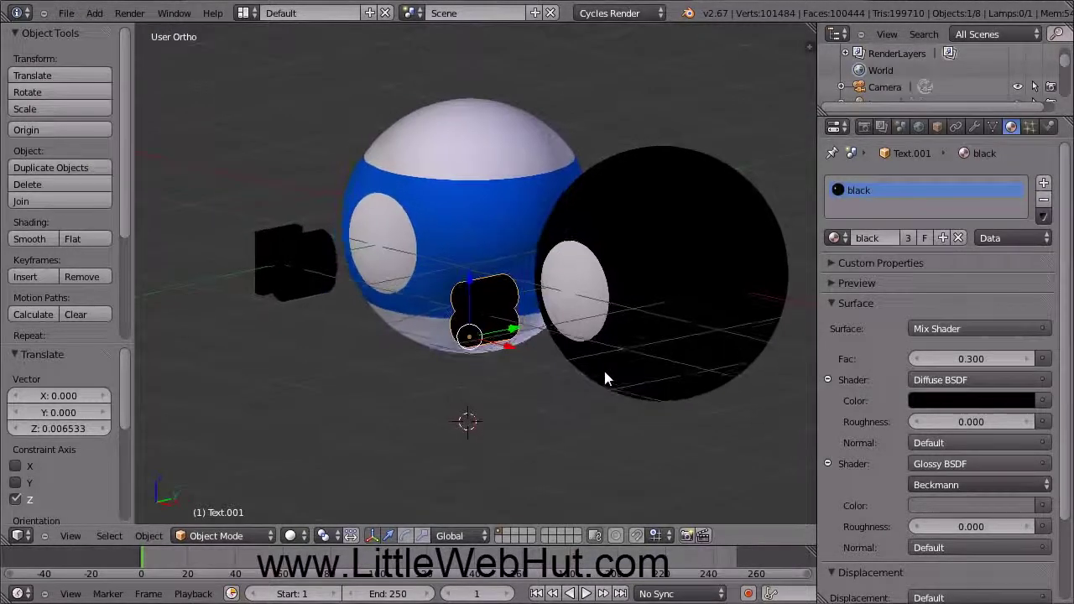
left_click_drag(516, 333, 608, 307)
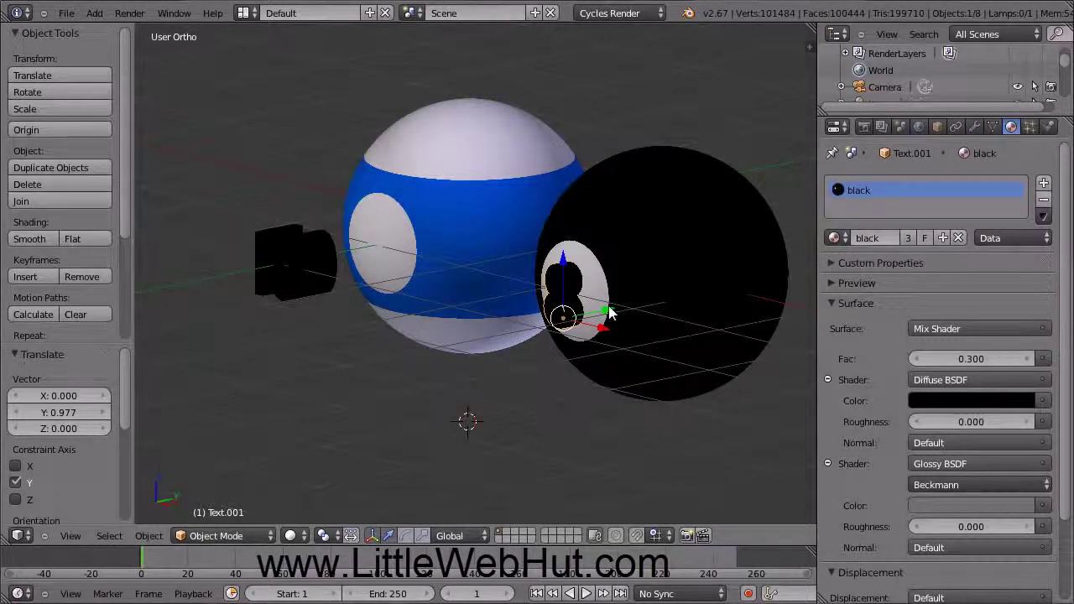
right_click(318, 257)
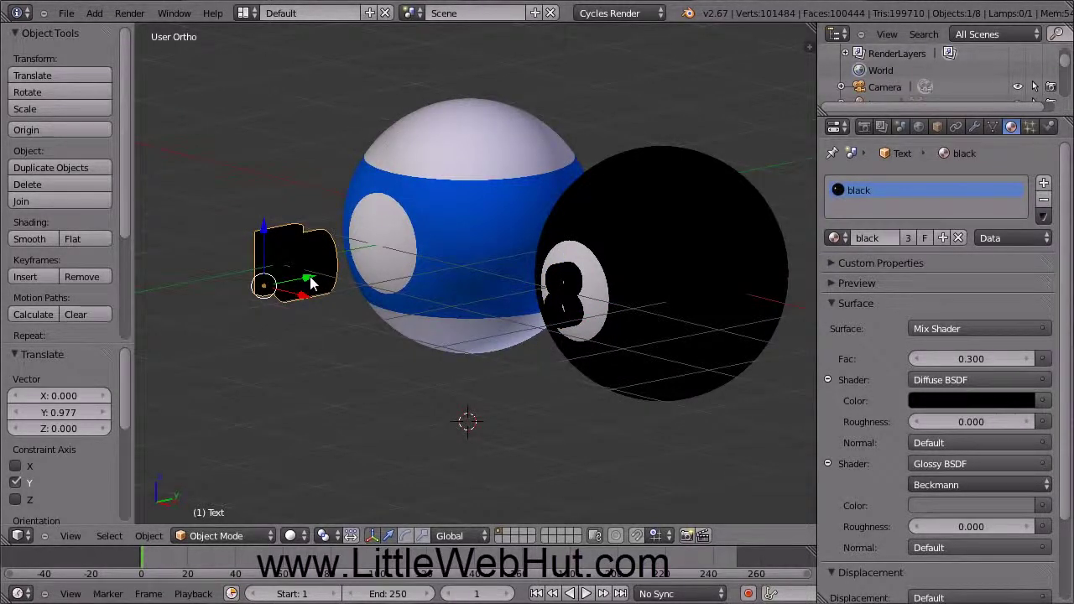
left_click_drag(311, 284, 404, 265)
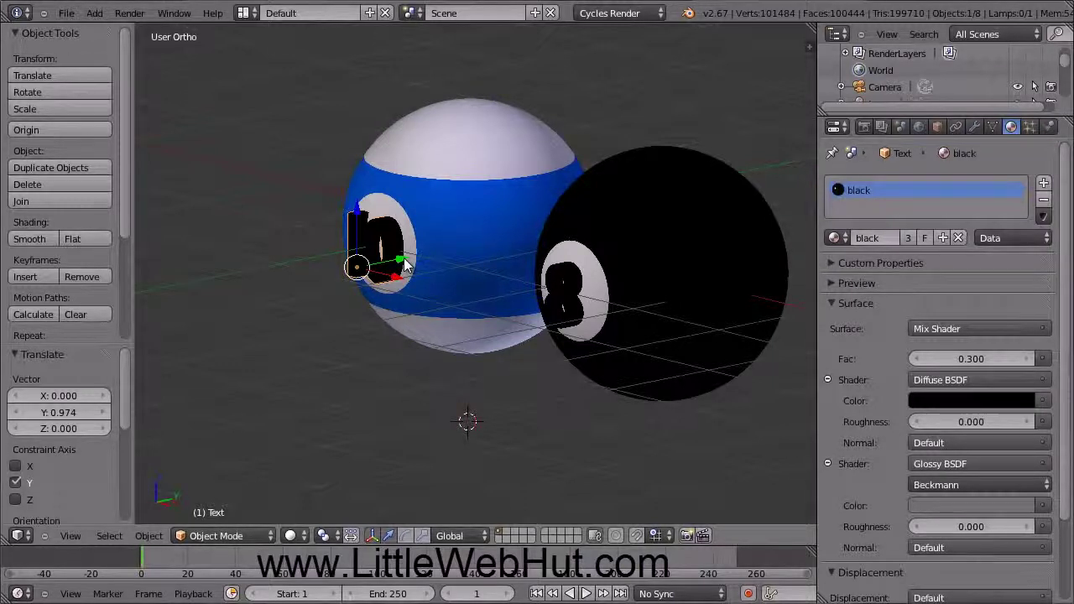
Step: Add a Boolean modifier to the "10" with operation Intersect and object Sphere, and apply it
right_click(458, 147)
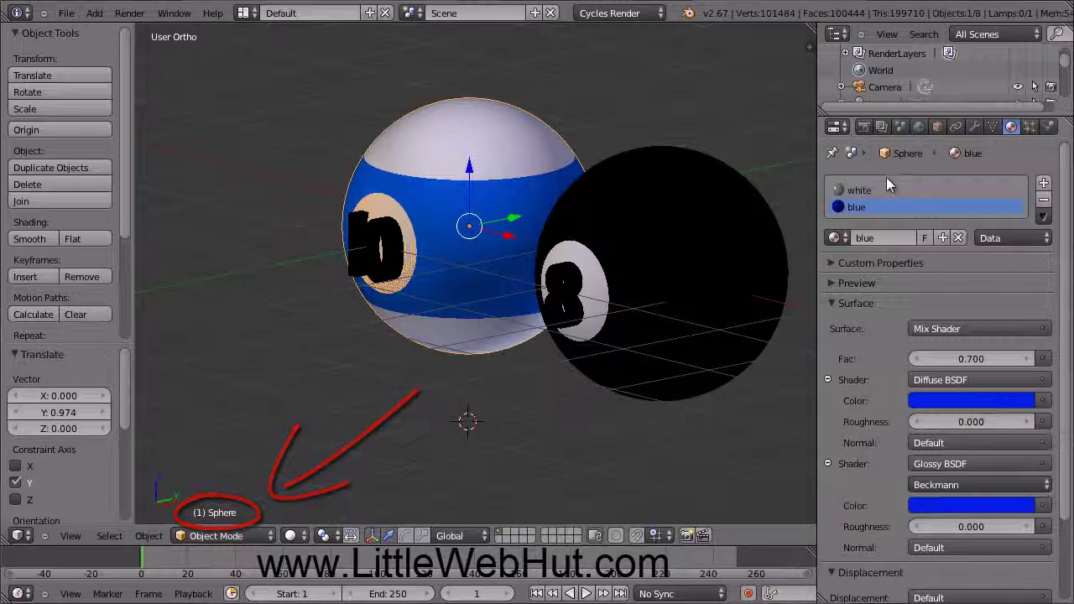
right_click(391, 240)
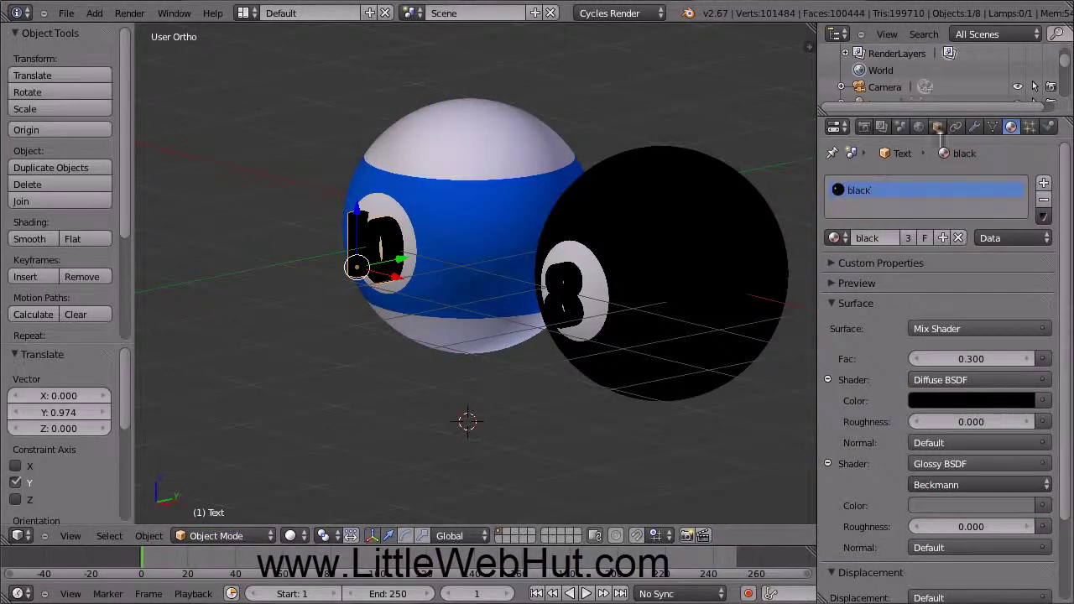
left_click(975, 126)
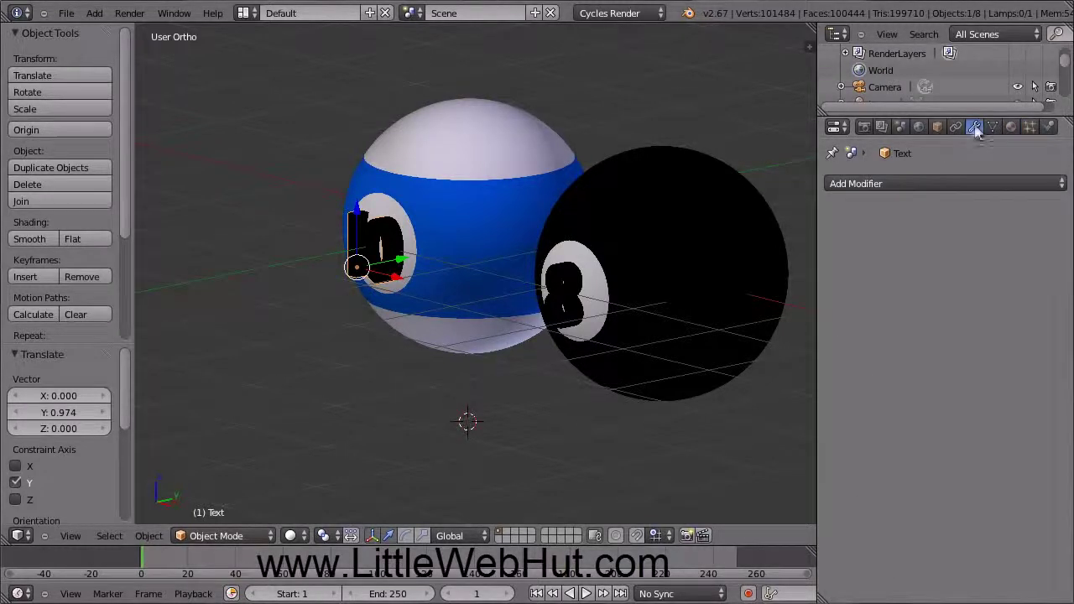
left_click(900, 183)
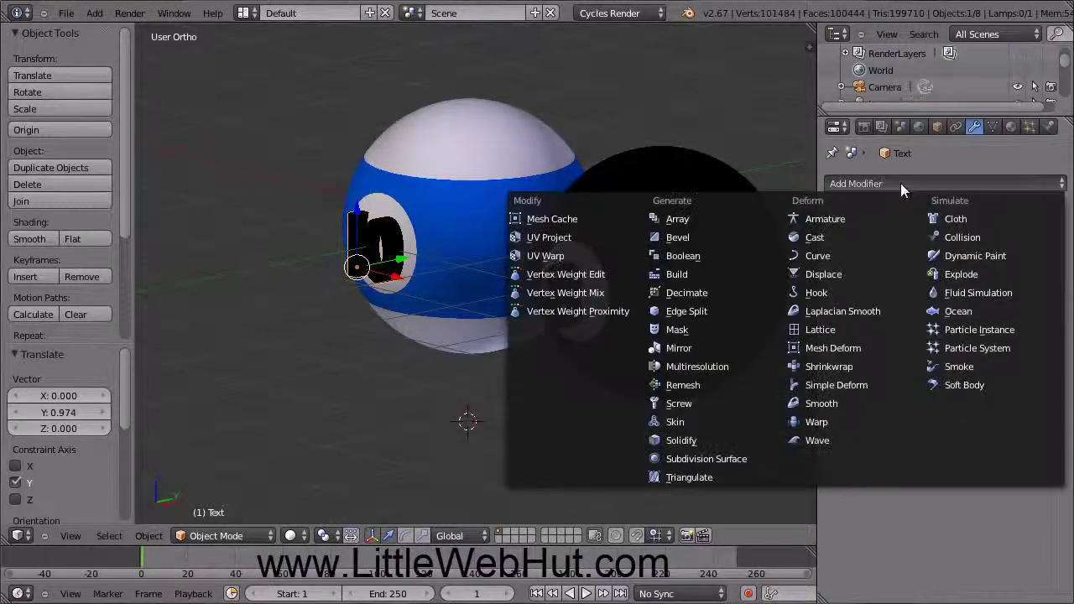
left_click(708, 256)
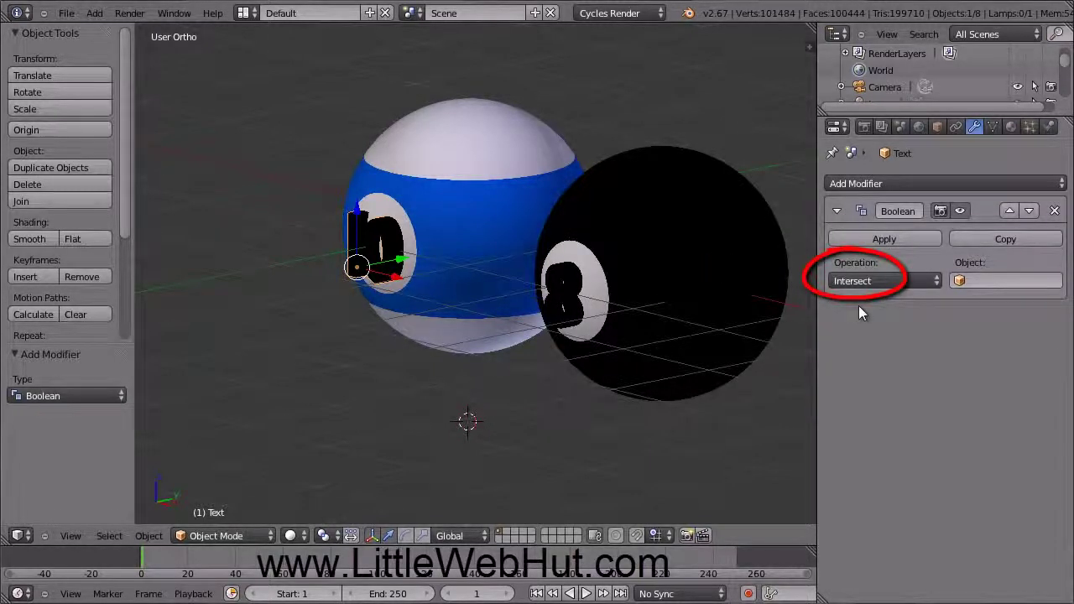
left_click(1004, 281)
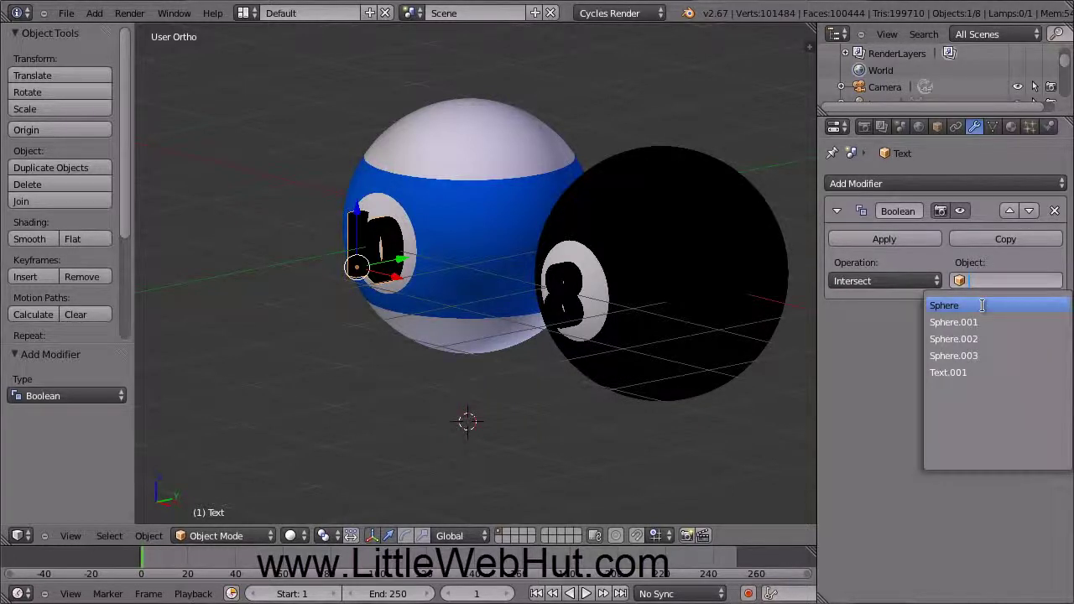
left_click(982, 306)
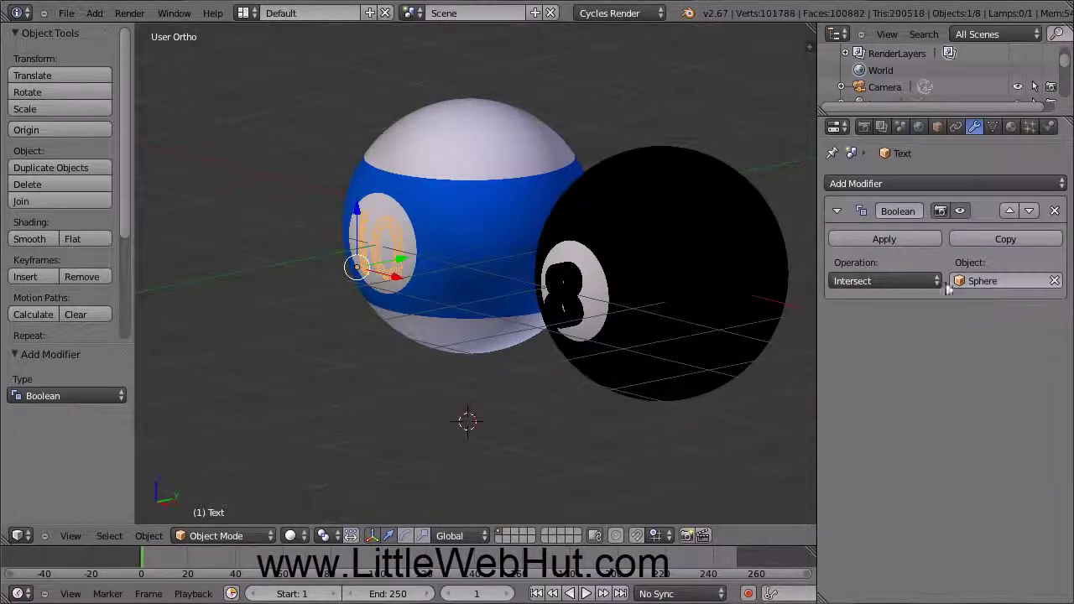
left_click(910, 238)
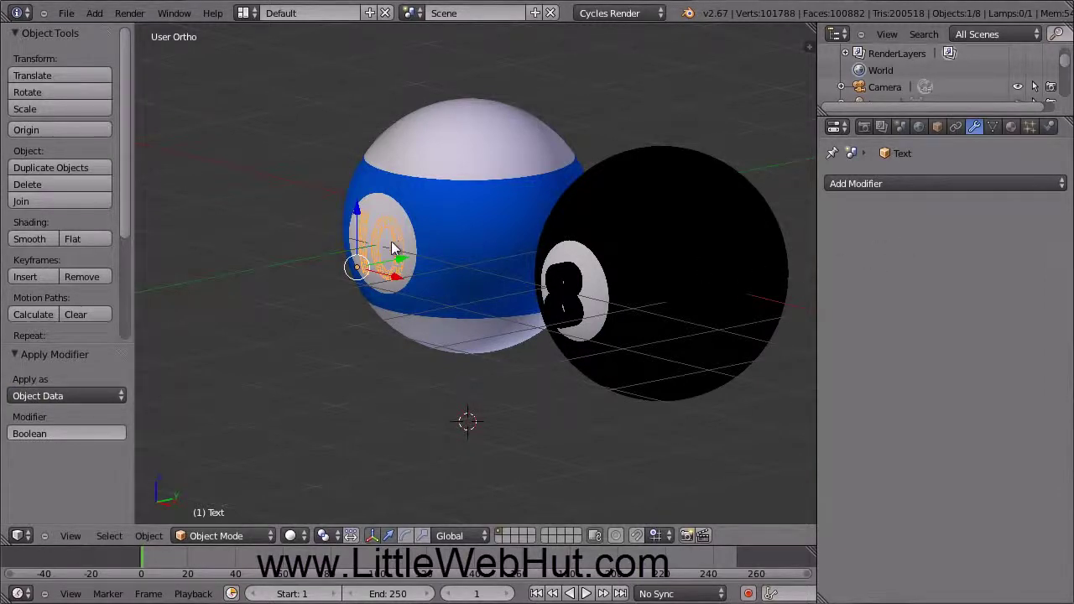
Step: Move the "10" about -0.002 units along Y so it sits just in front of the white disc
scroll(389, 240, "up", 8)
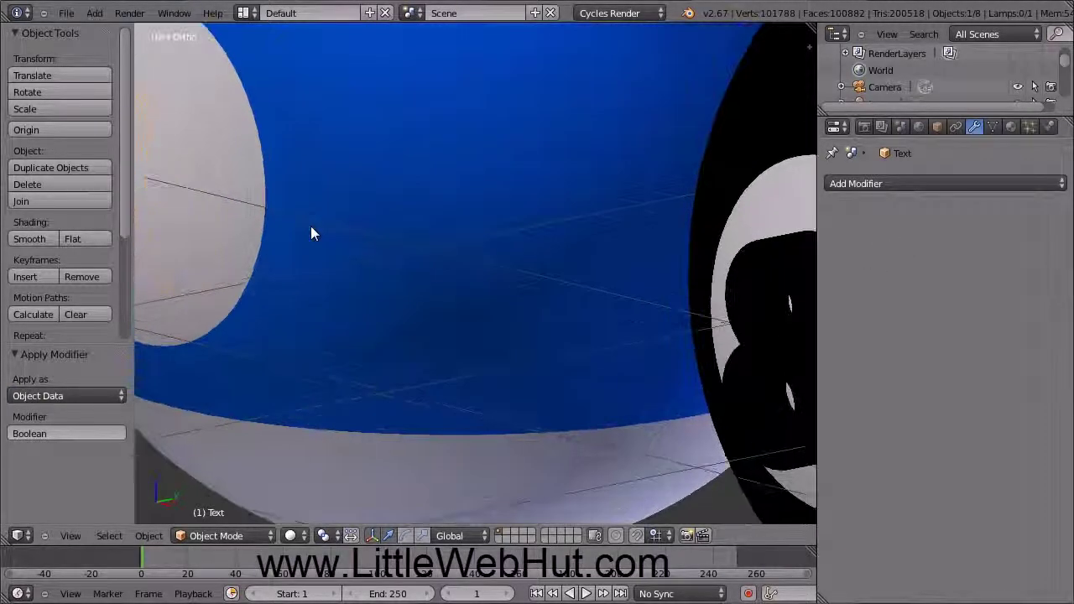
middle_click_drag(310, 233, 574, 333, "shift")
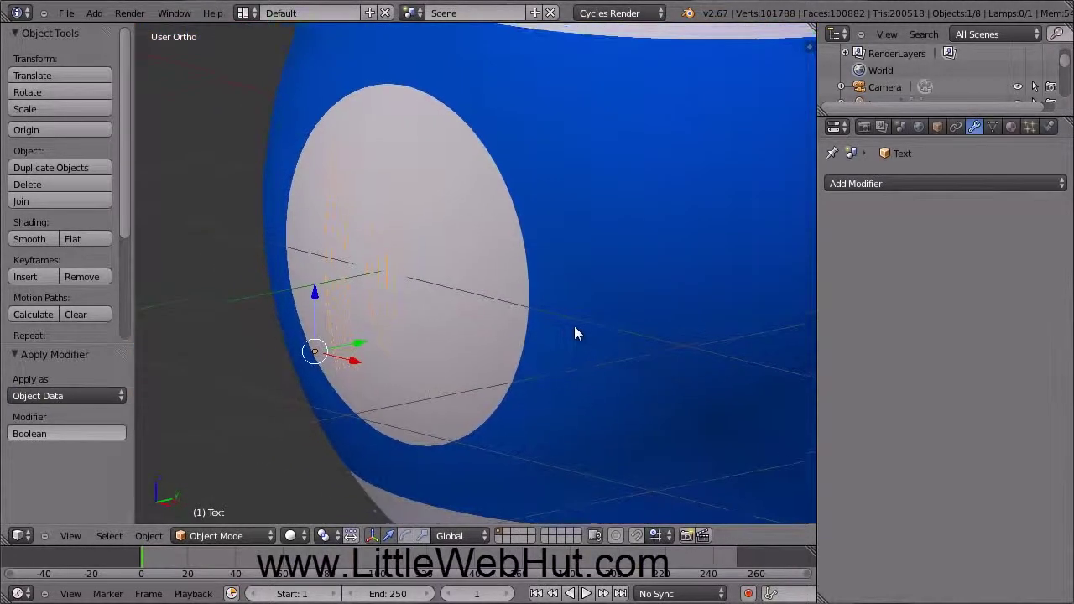
scroll(520, 322, "up", 1)
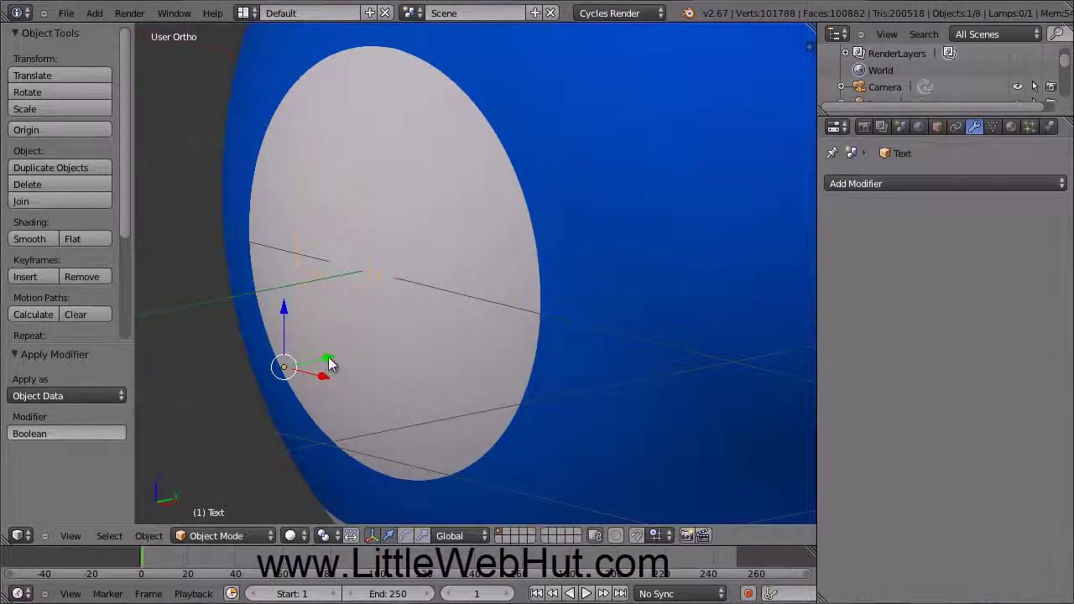
left_click_drag(328, 362, 328, 359)
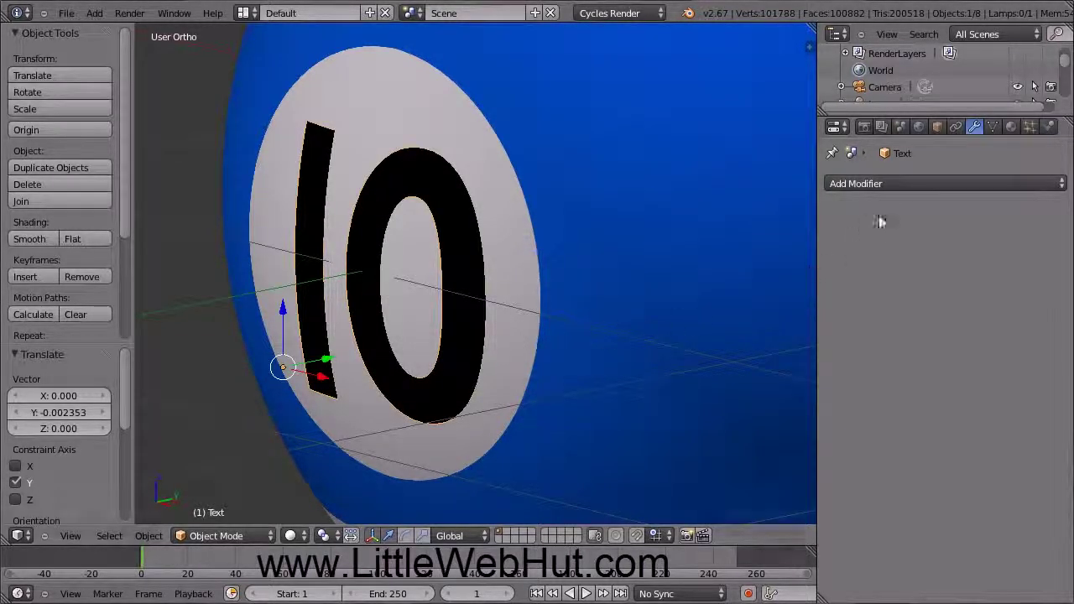
Step: Add an Edge Split modifier with a 30° split angle to the "10" and apply it
left_click(917, 184)
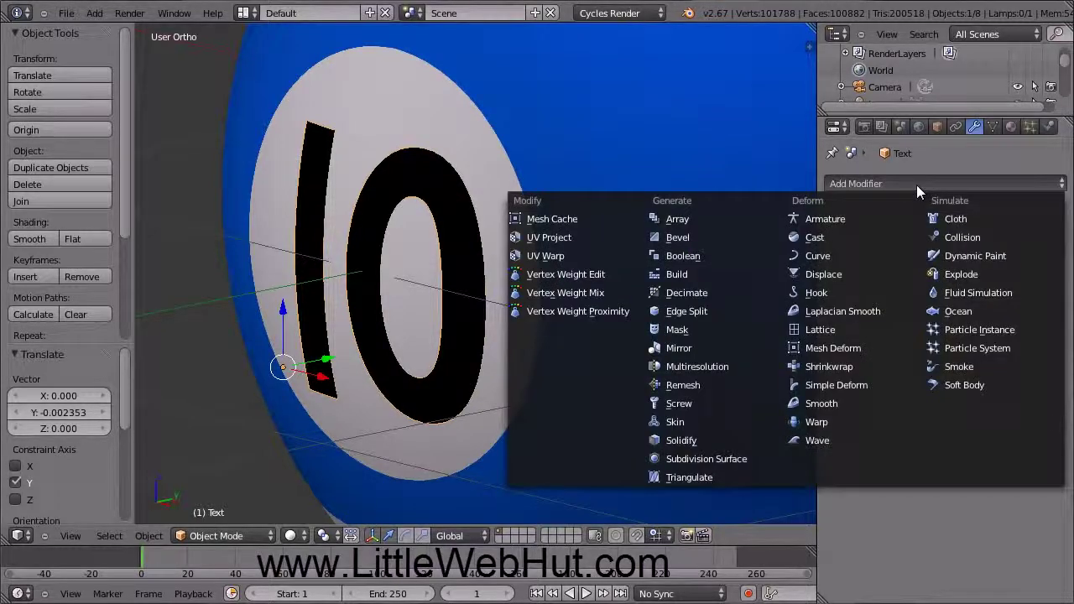
left_click(715, 311)
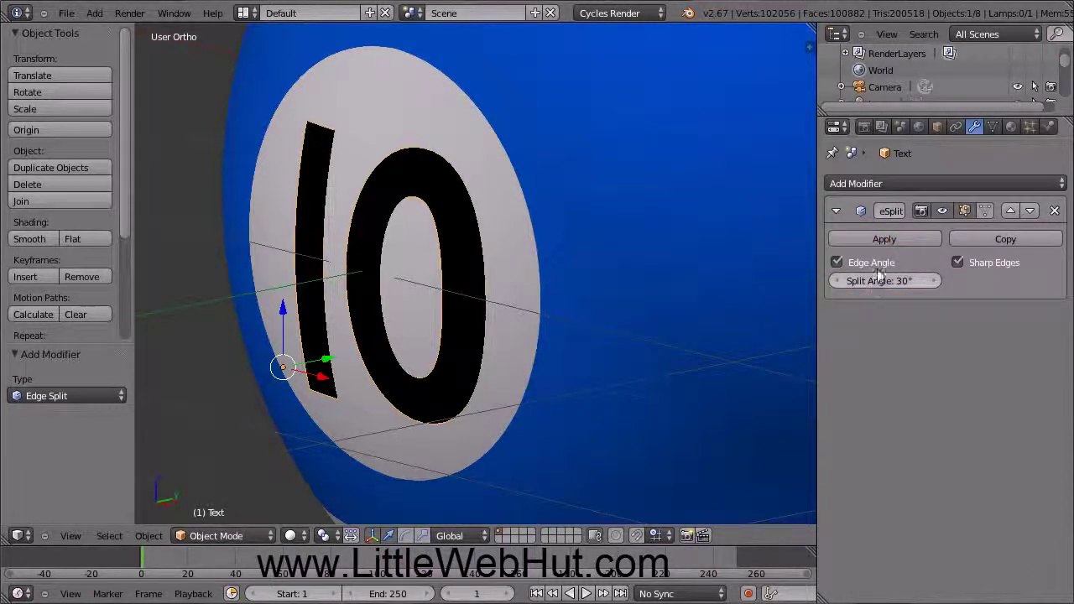
left_click(908, 238)
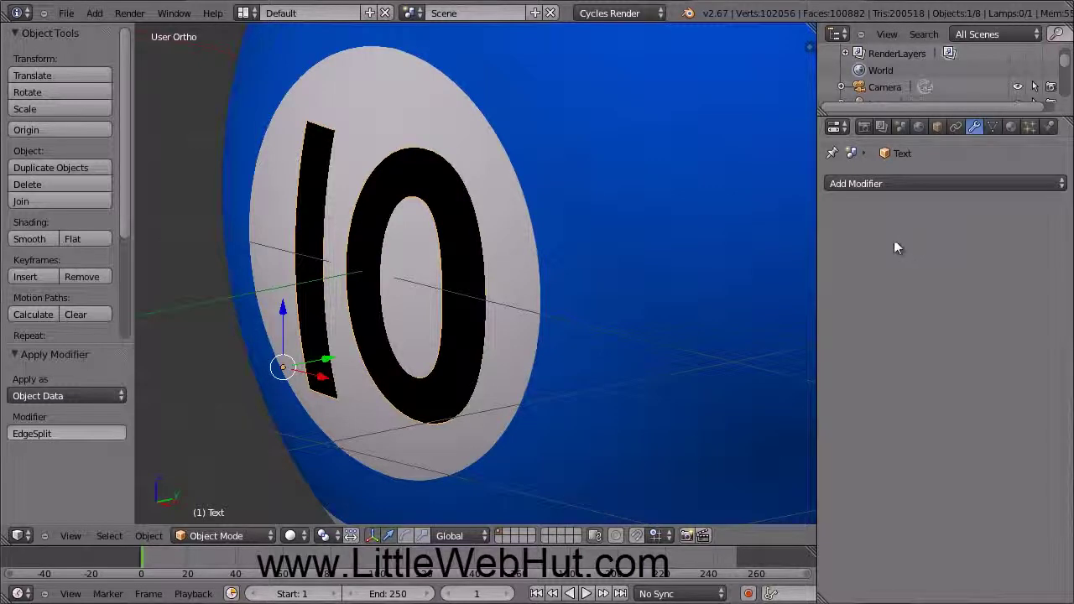
Step: Add a Boolean modifier to the "8" with operation Intersect and object Sphere.002, the black ball
scroll(656, 329, "down", 7)
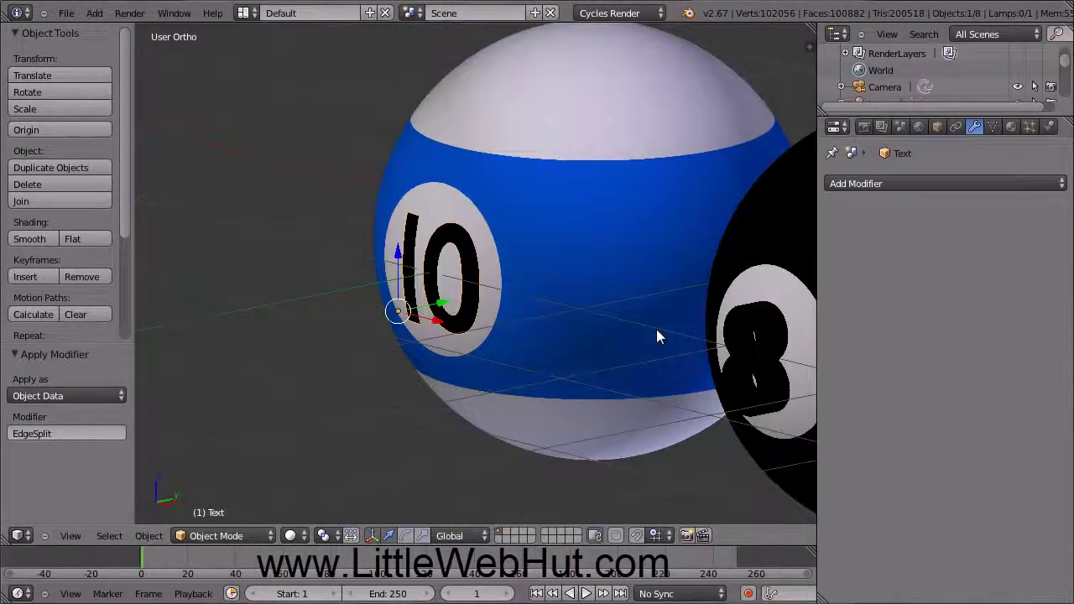
middle_click_drag(656, 335, 424, 330, "shift")
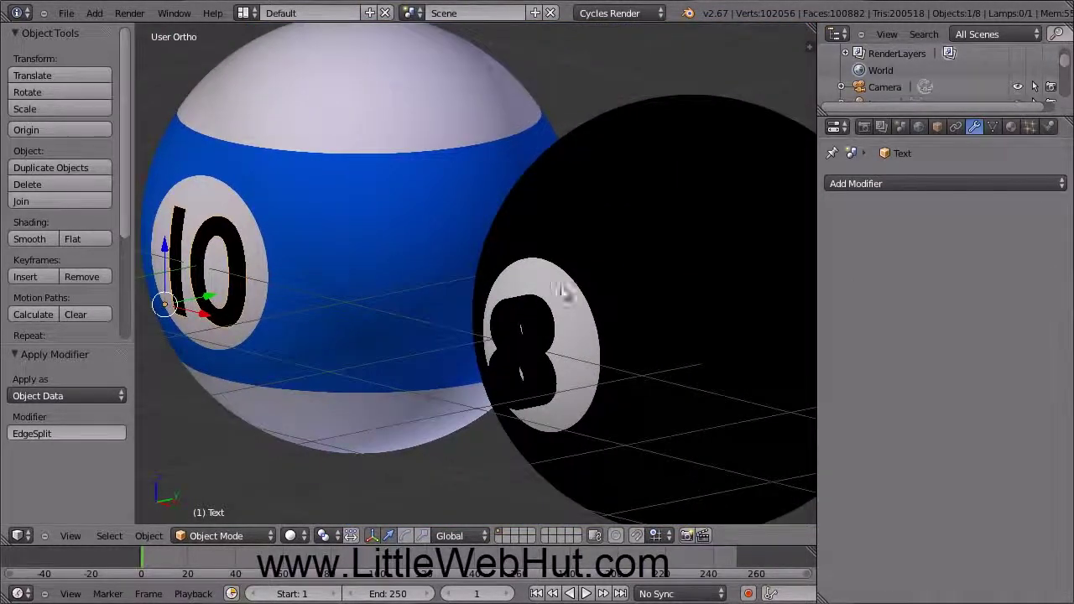
right_click(690, 163)
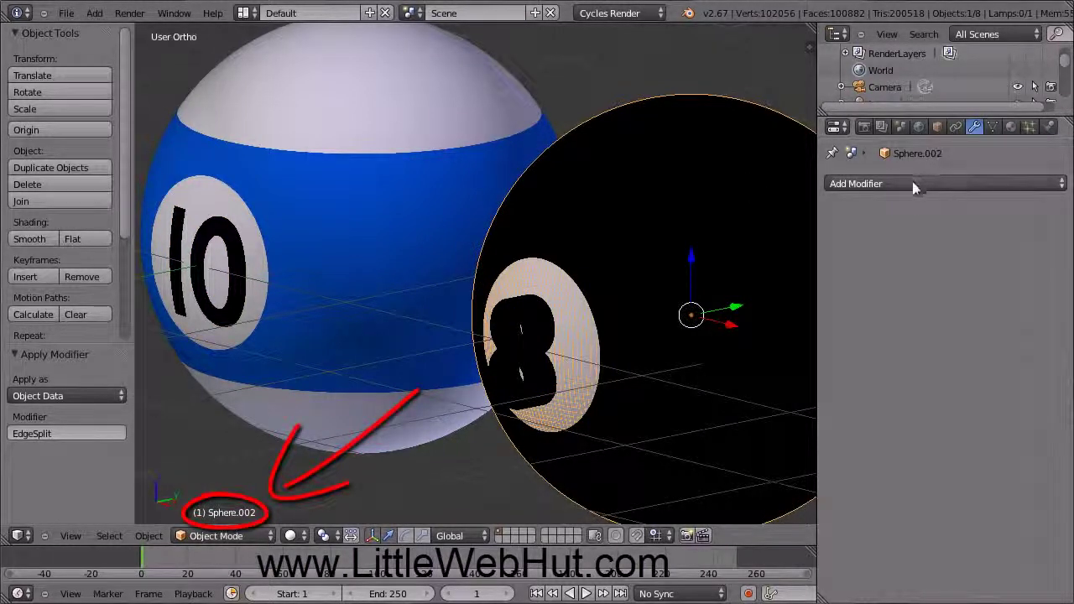
right_click(538, 337)
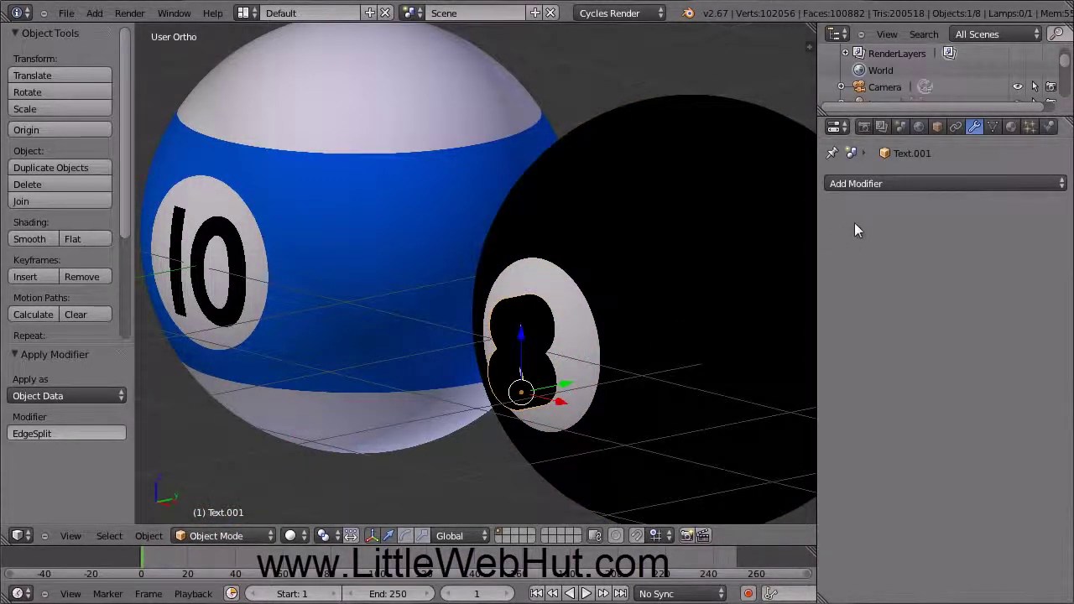
left_click(894, 185)
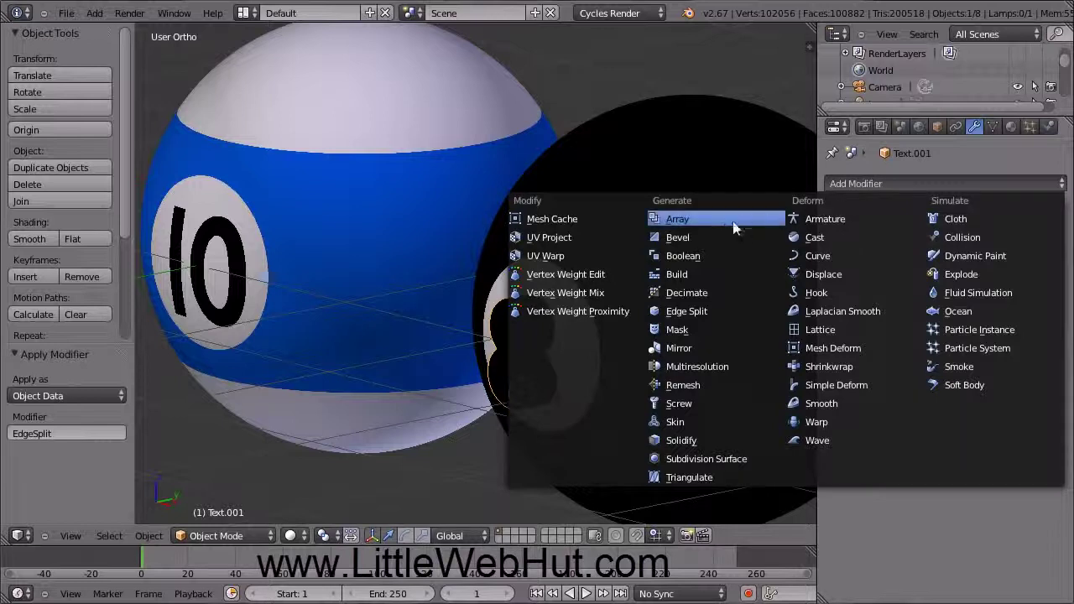
left_click(713, 255)
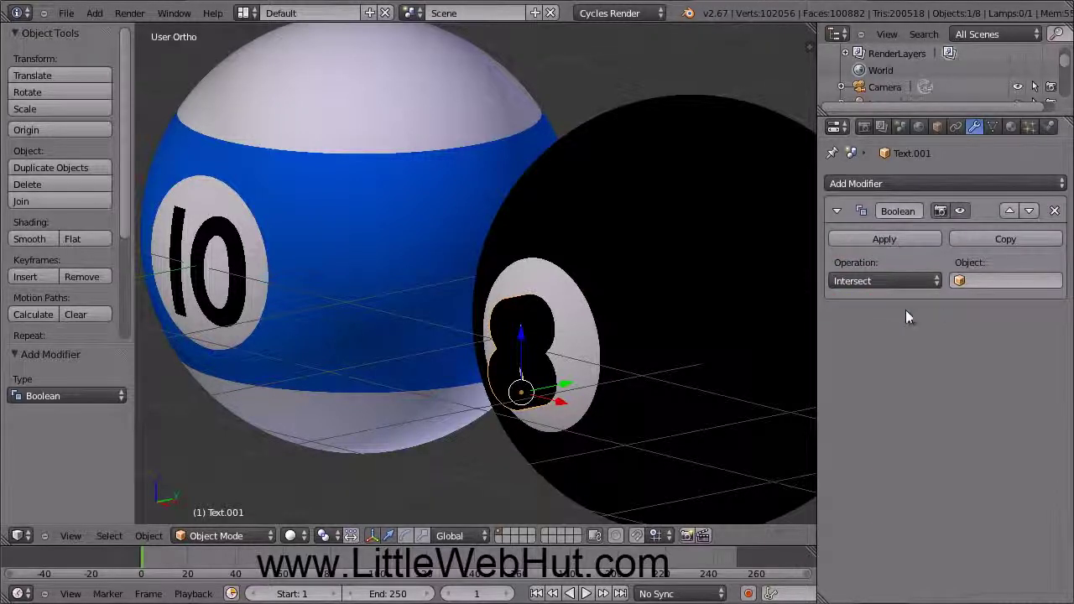
left_click(986, 281)
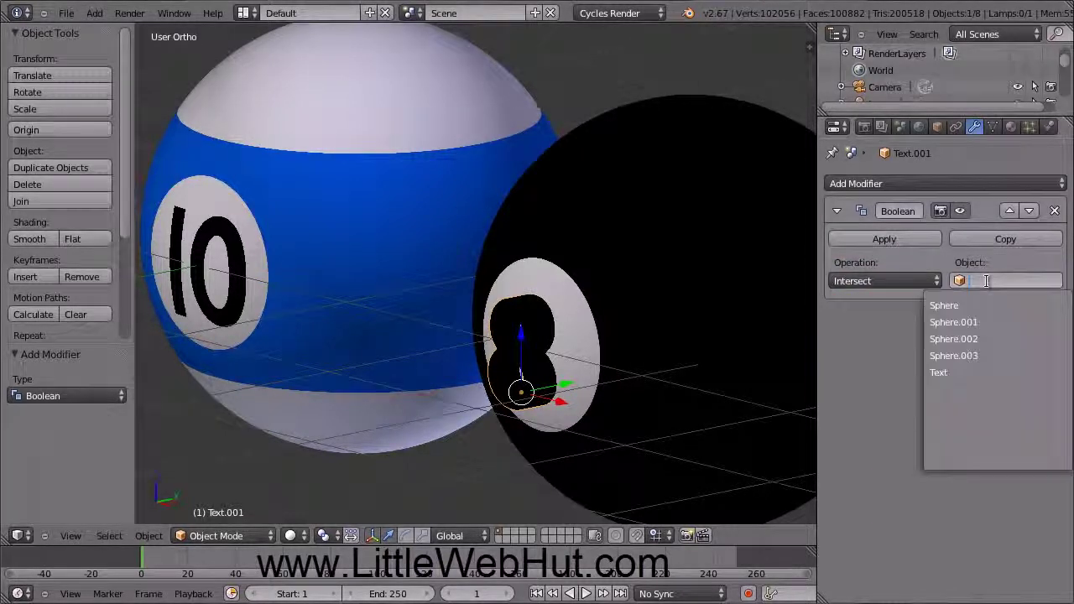
left_click(998, 340)
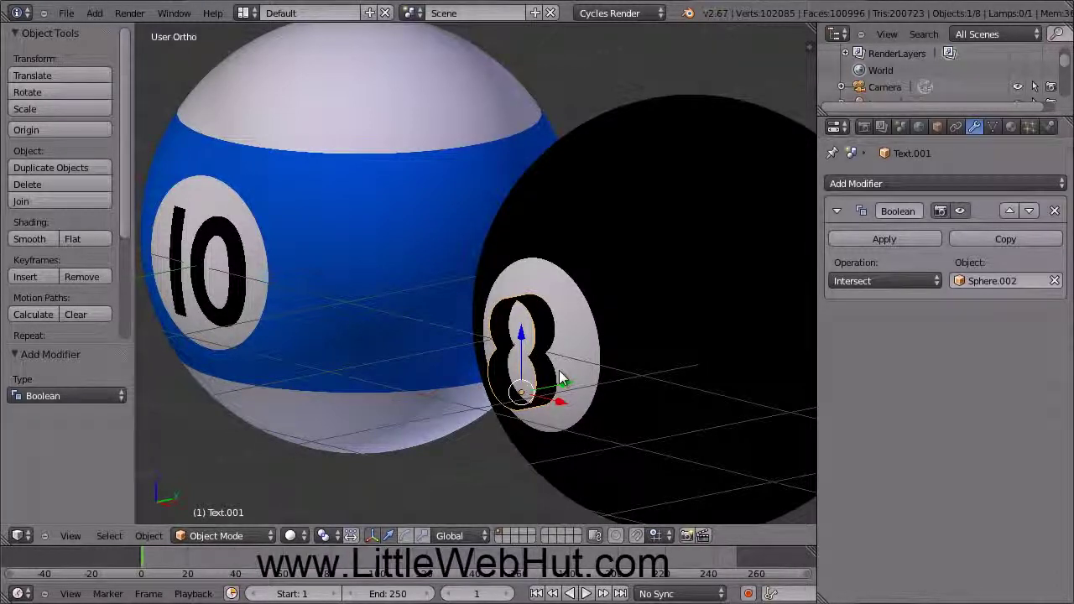
Step: Scale the "8" by 1.1 and apply its Boolean modifier
scroll(563, 382, "up", 4)
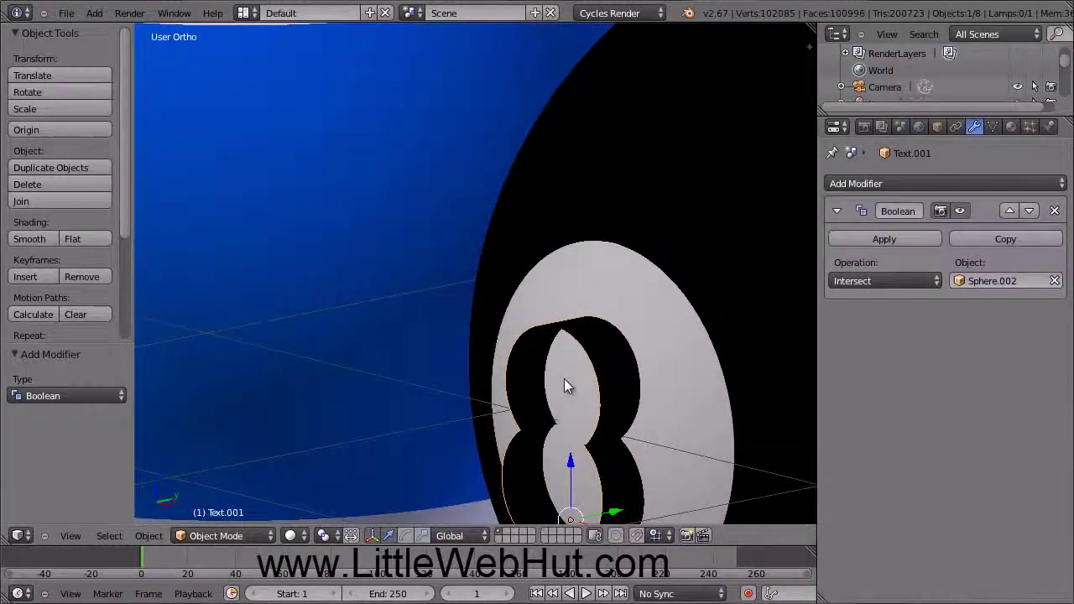
middle_click_drag(565, 379, 529, 220)
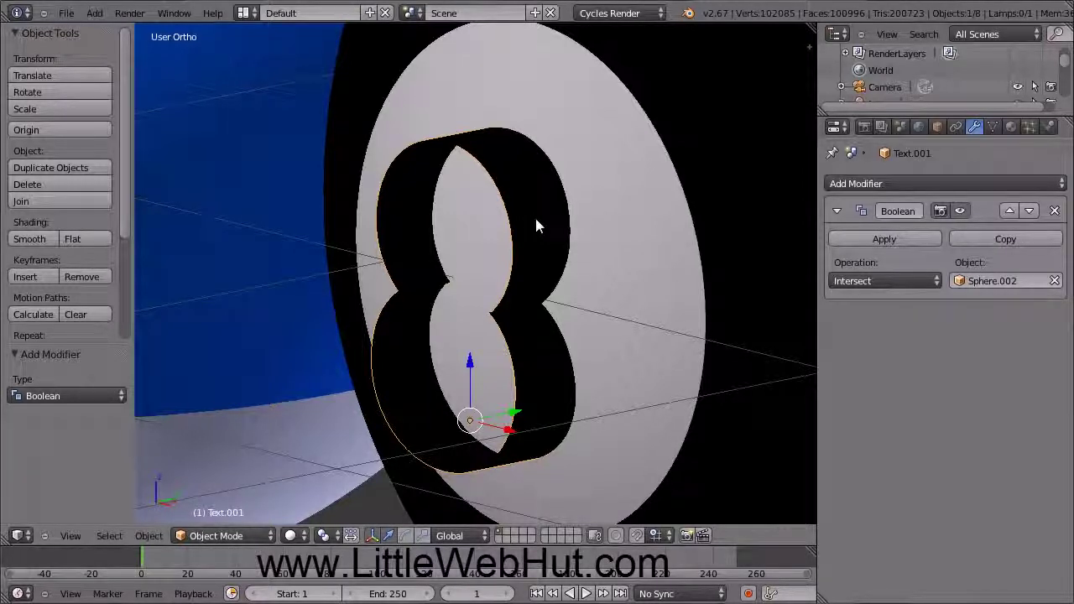
type("s1.1")
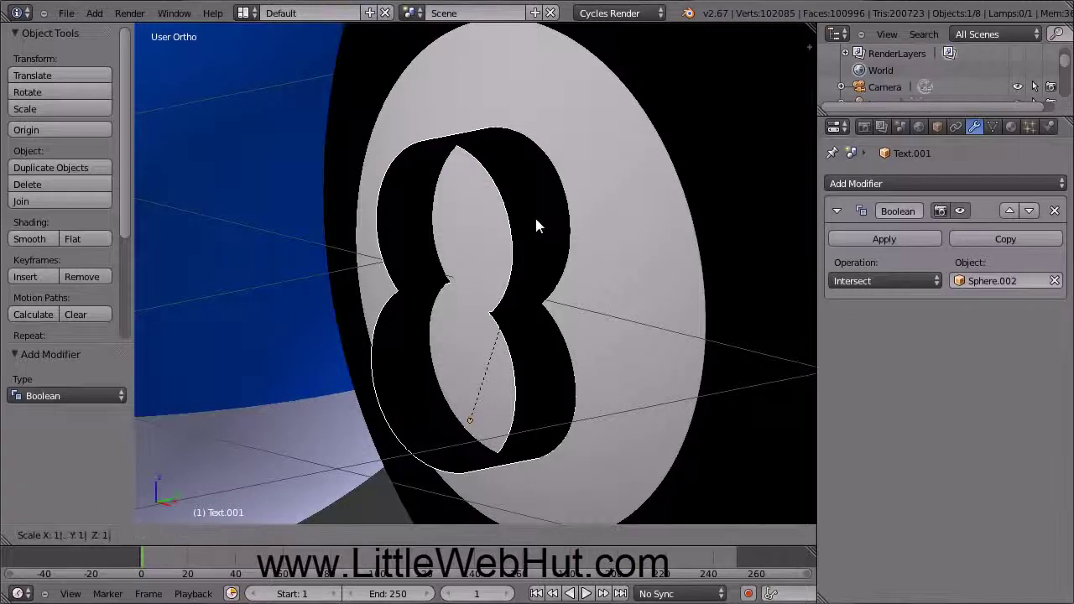
key("Return")
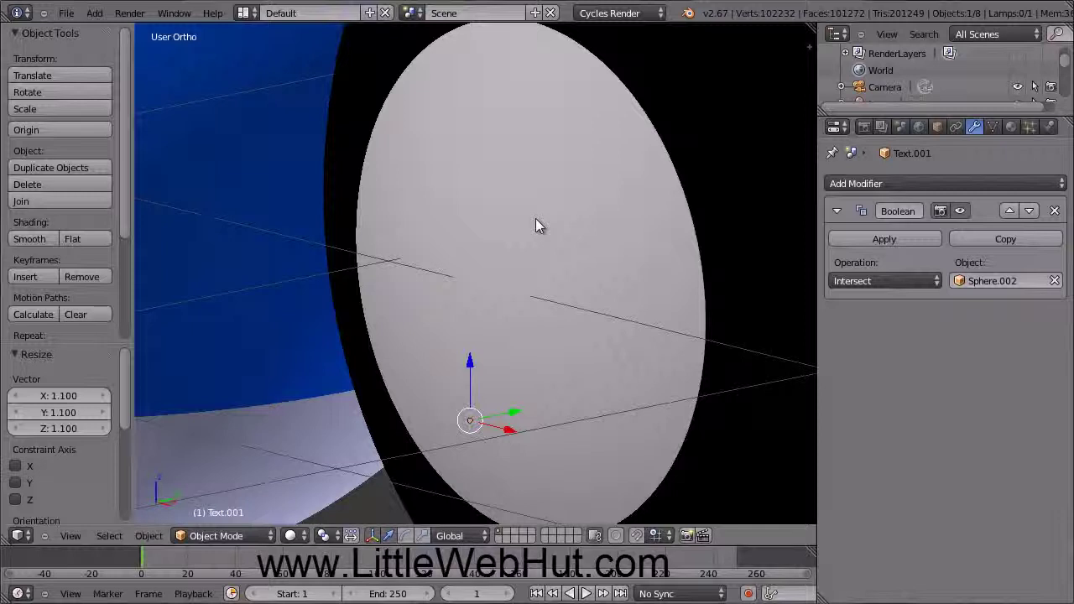
left_click(905, 240)
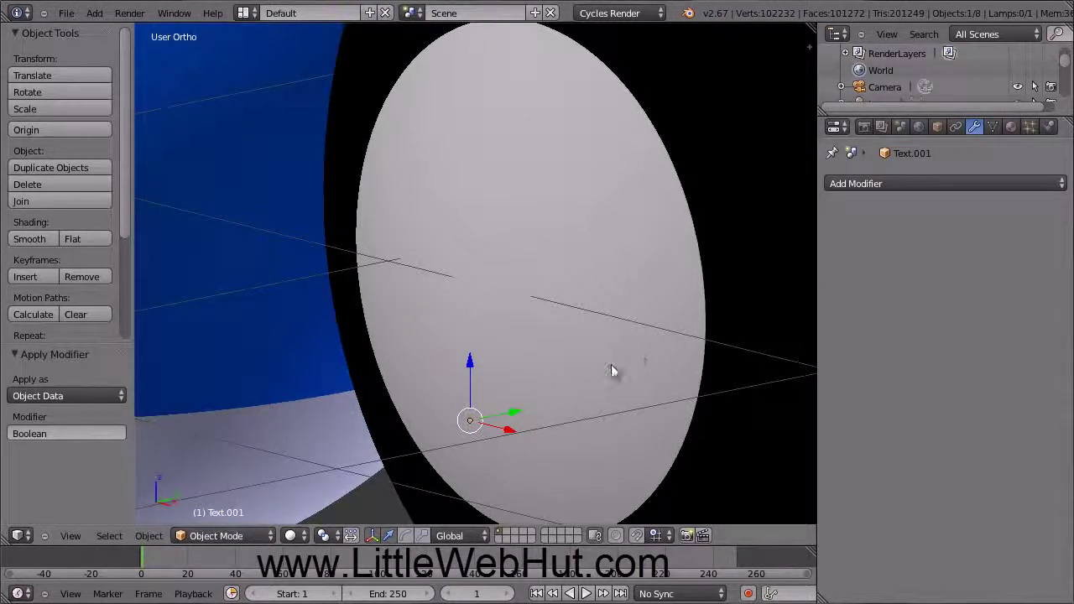
Step: Move the "8" about 0.02 units forward along Y, in front of the white disc, and apply an Edge Split modifier with a 30° split angle
left_click_drag(516, 409, 512, 412)
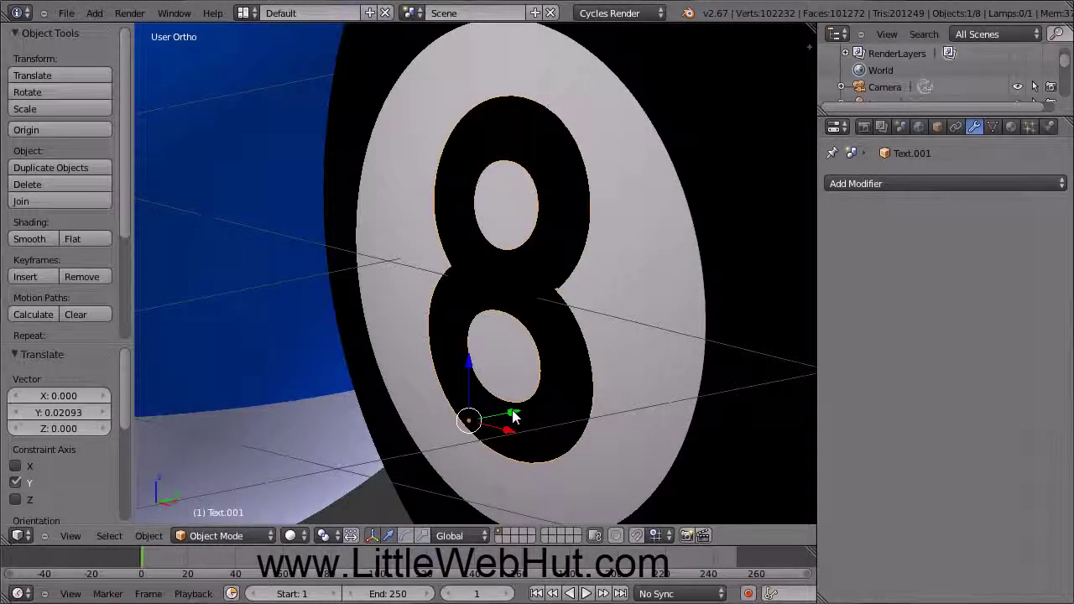
left_click(916, 184)
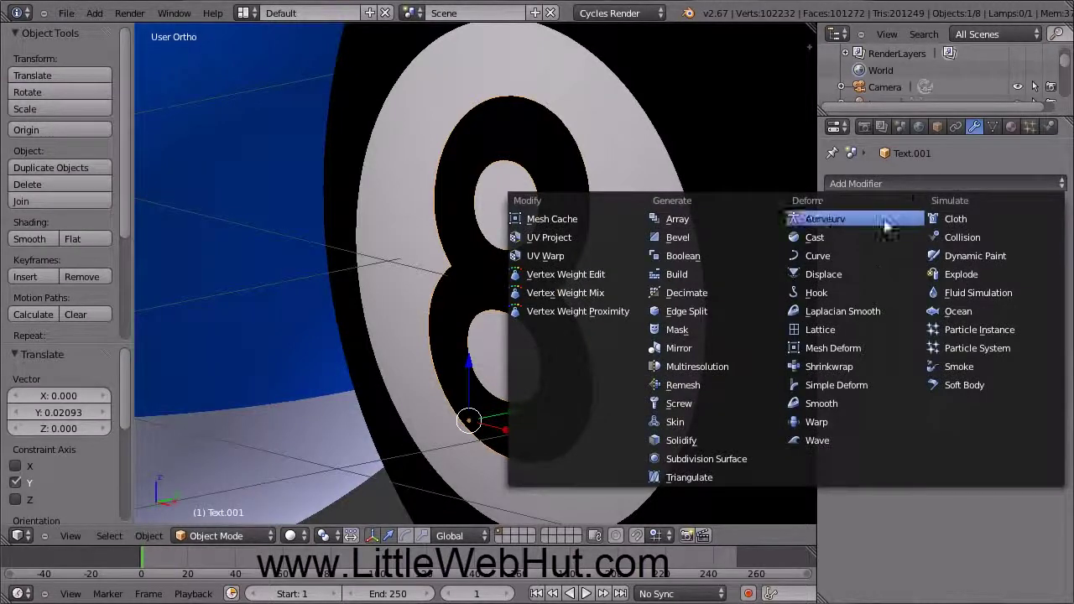
left_click(721, 310)
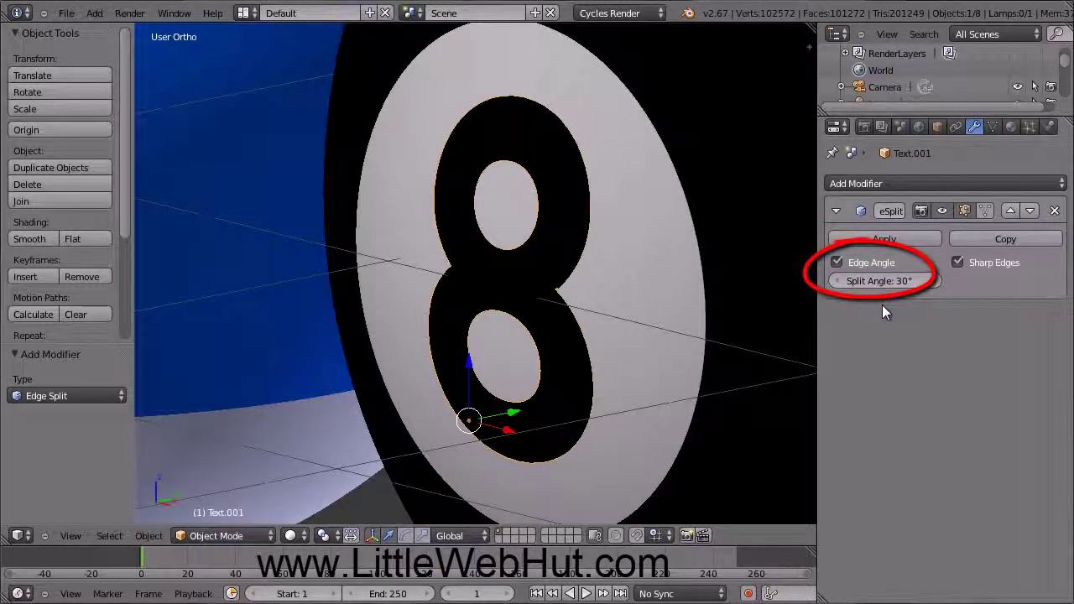
left_click(904, 239)
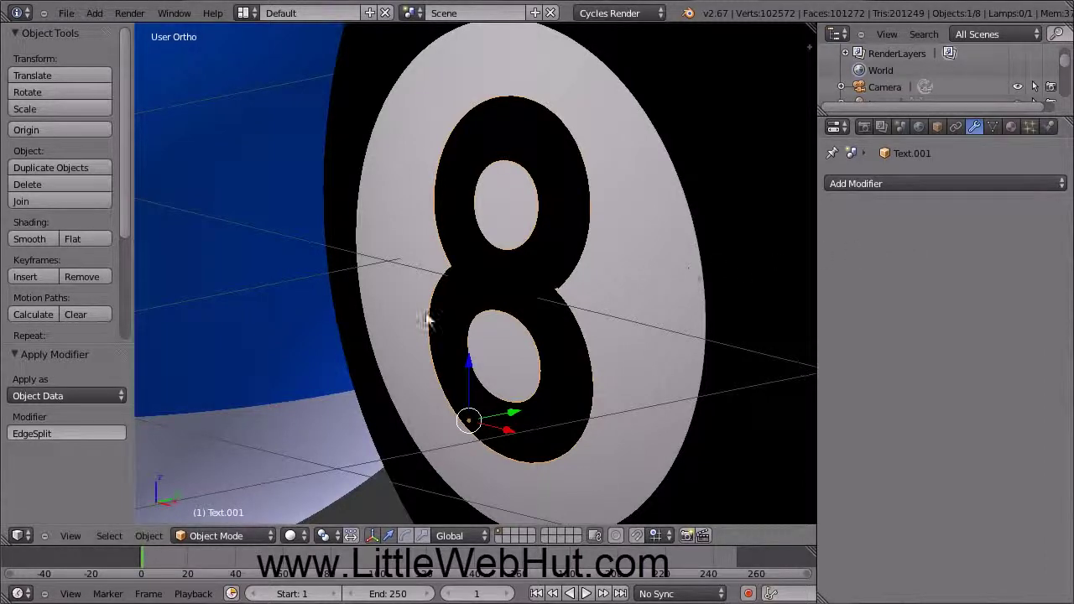
Step: In front view, select the "10", its white disc and the striped ball together, and rotate them by 20°
left_click(72, 536)
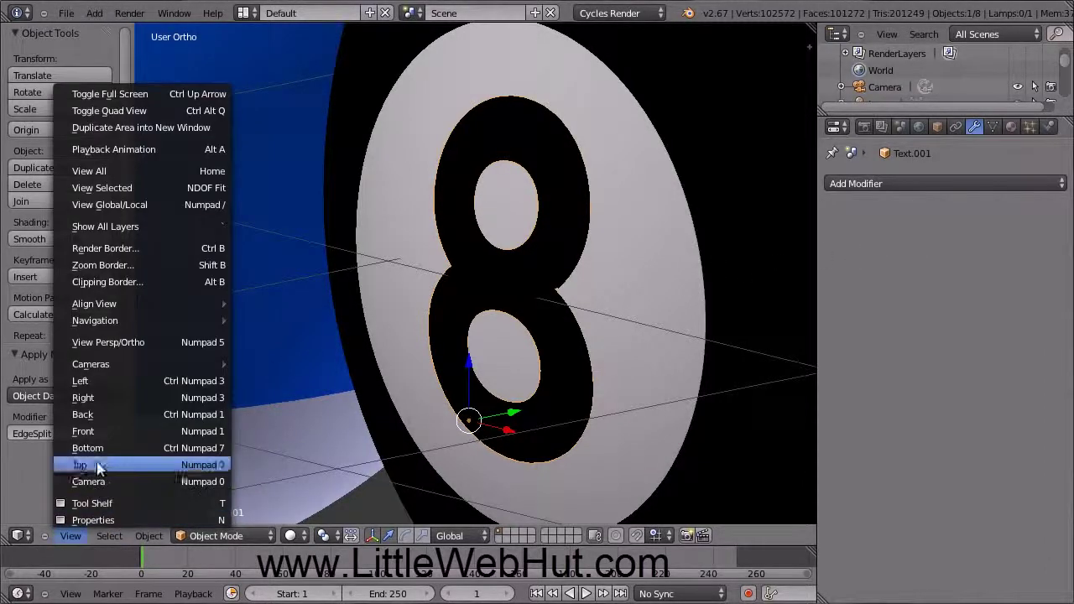
left_click(122, 432)
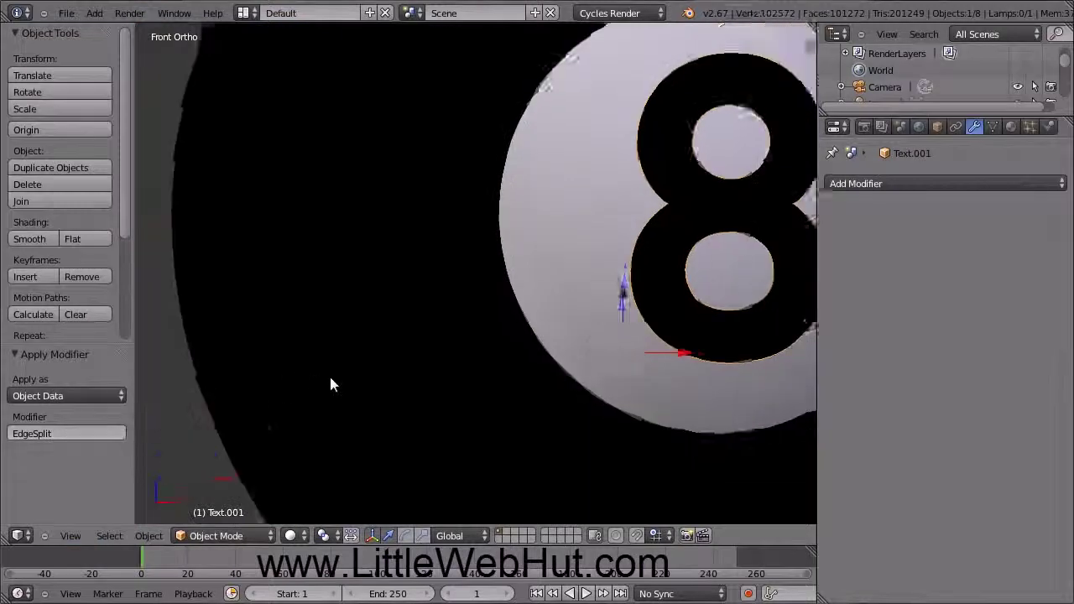
scroll(329, 374, "down", 4)
scroll(331, 385, "down", 1)
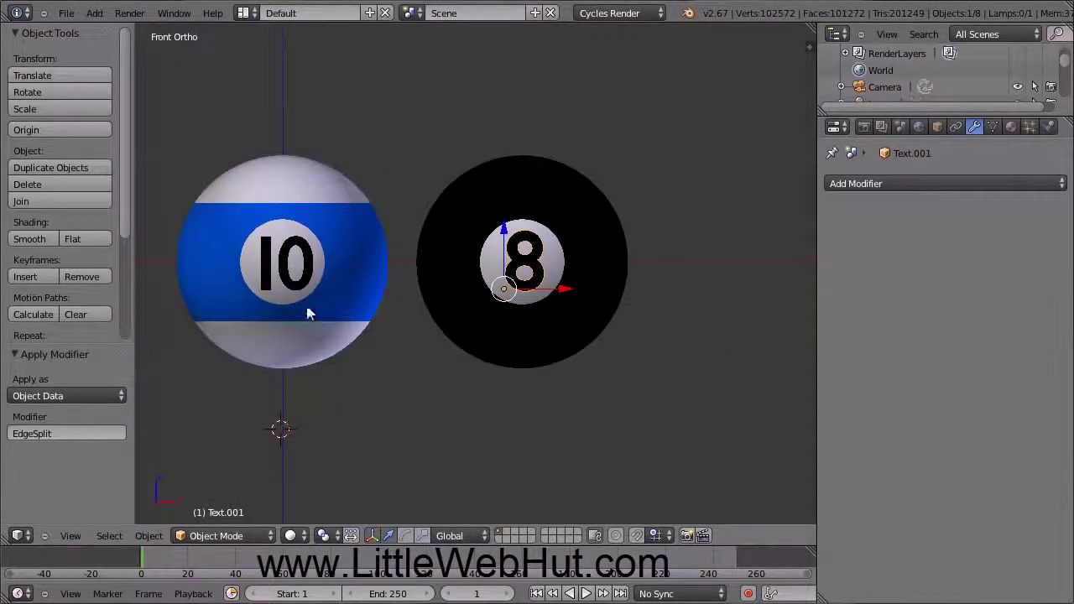
right_click(266, 277)
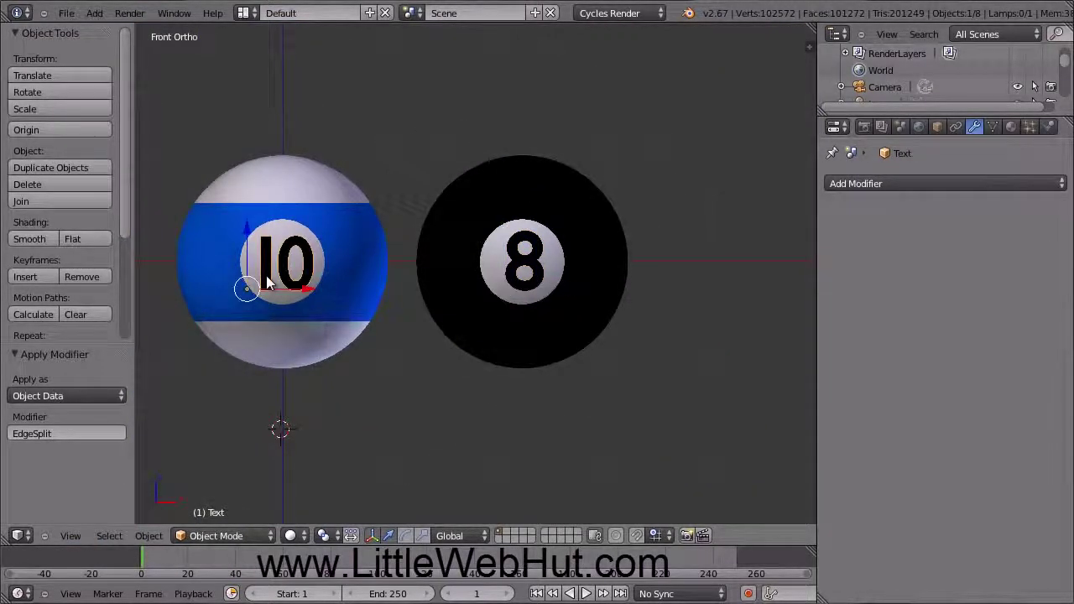
right_click(283, 235, "shift")
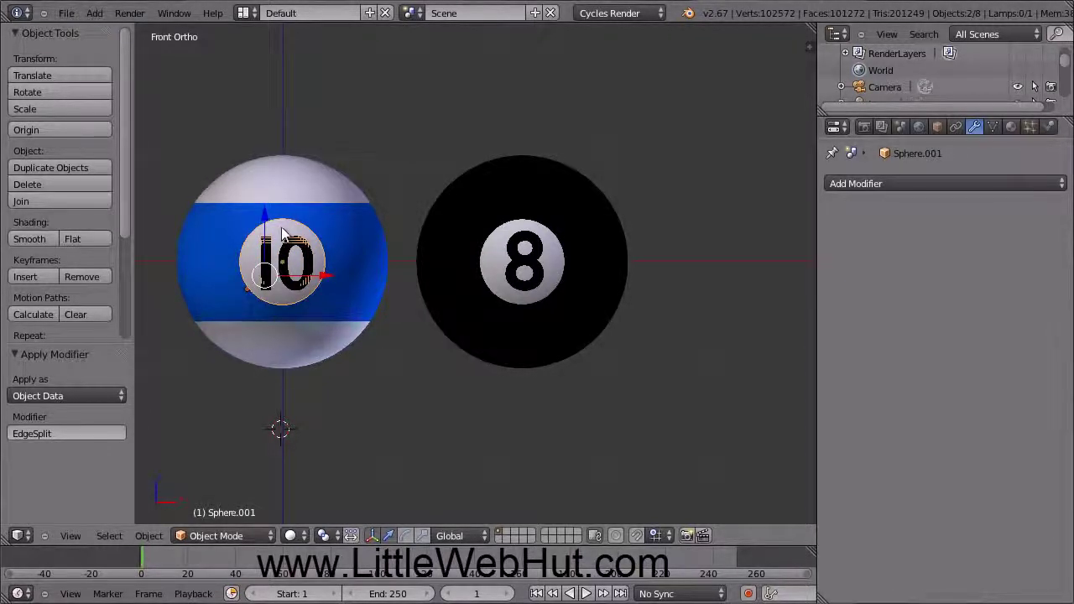
right_click(275, 177, "shift")
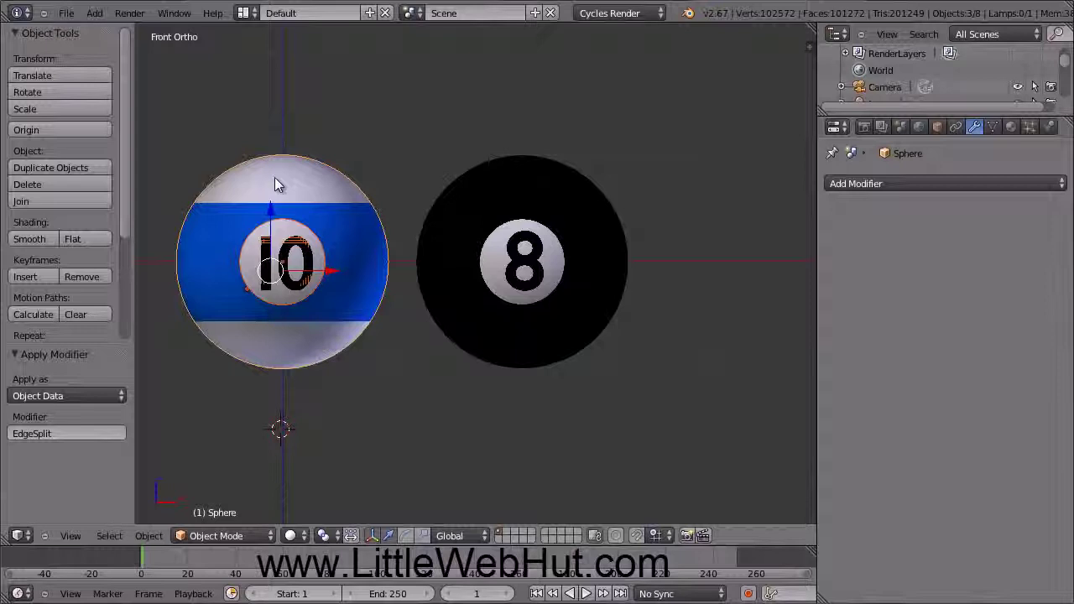
key("r")
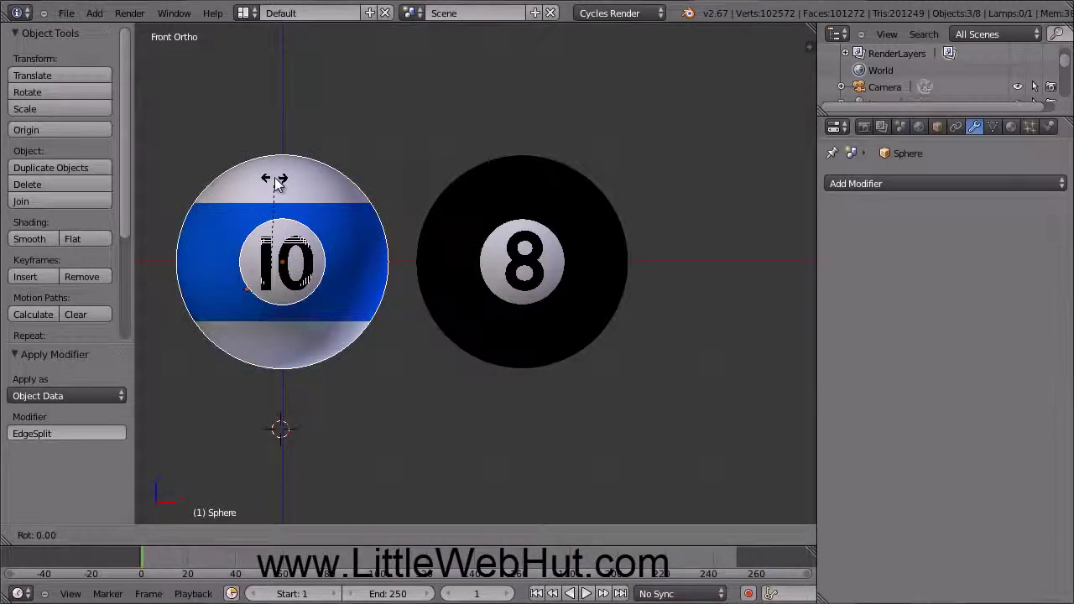
type("20")
key("Return")
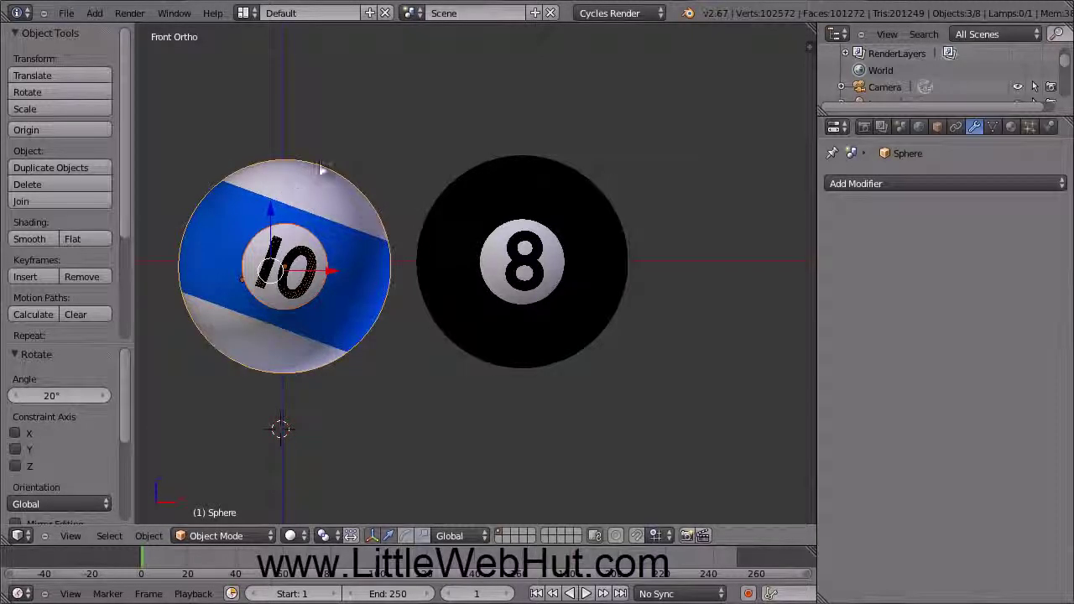
Step: Move the selected striped ball assembly up about 0.055 units along Z to level it with the black ball
key("g")
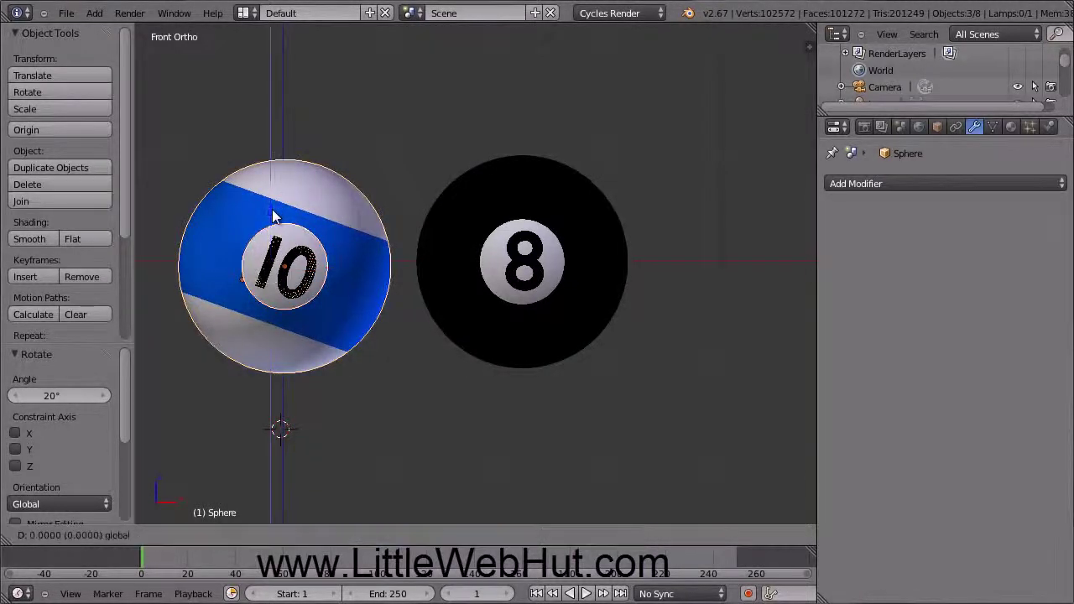
key("z")
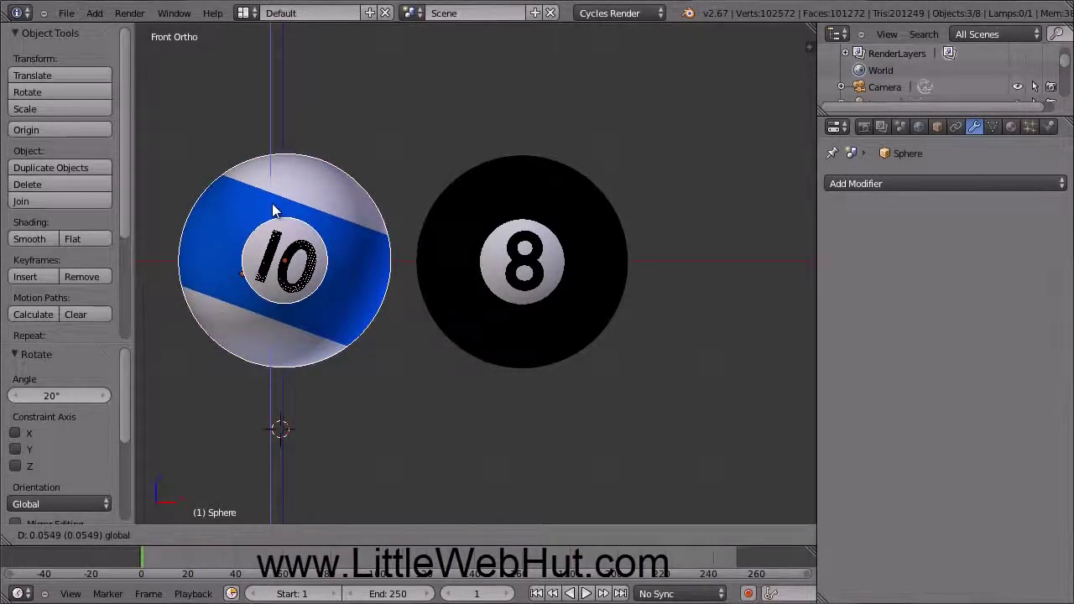
left_click(273, 209)
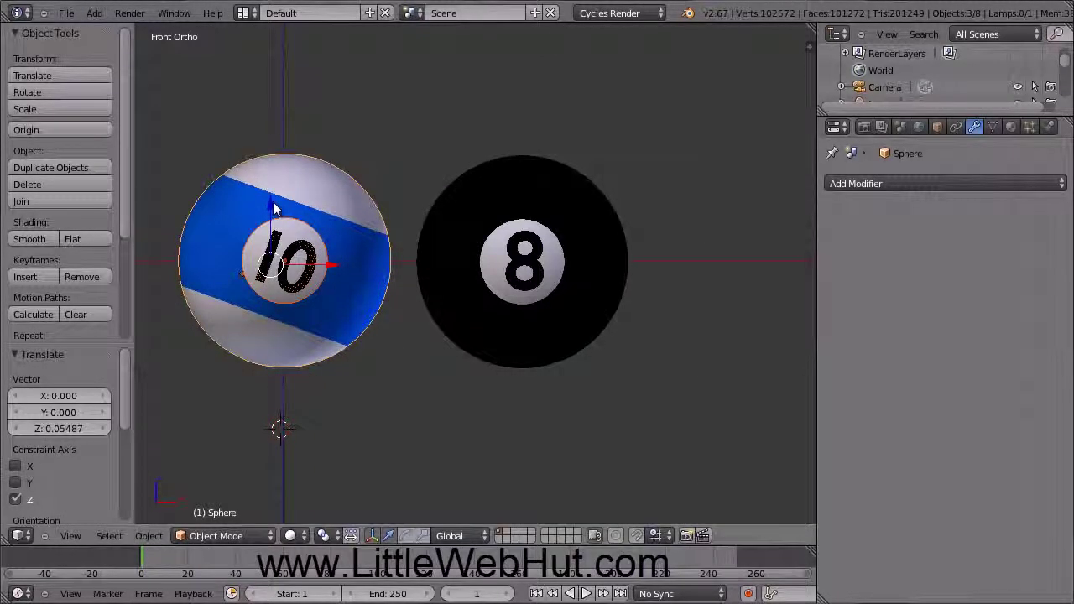
Step: In top view, rotate the striped ball assembly by 20° and move it about -0.235 units along X
left_click(72, 537)
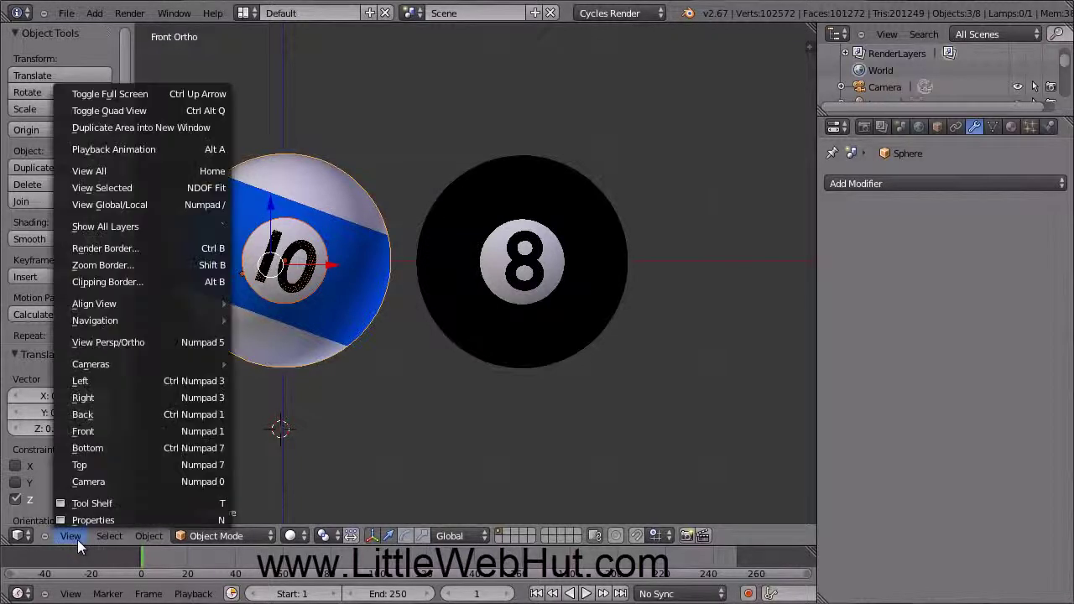
left_click(111, 467)
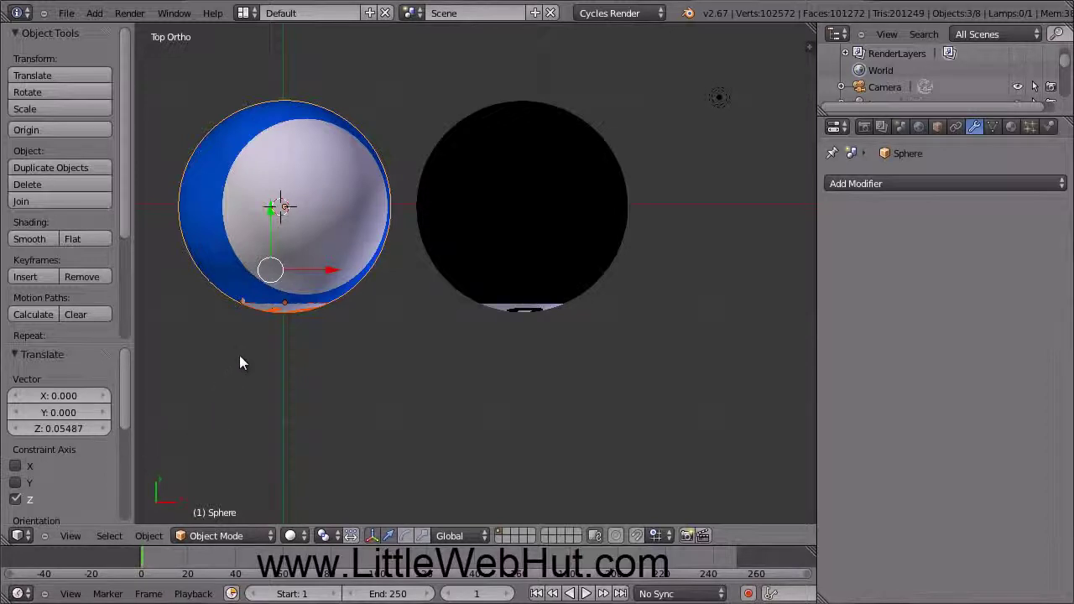
key("r")
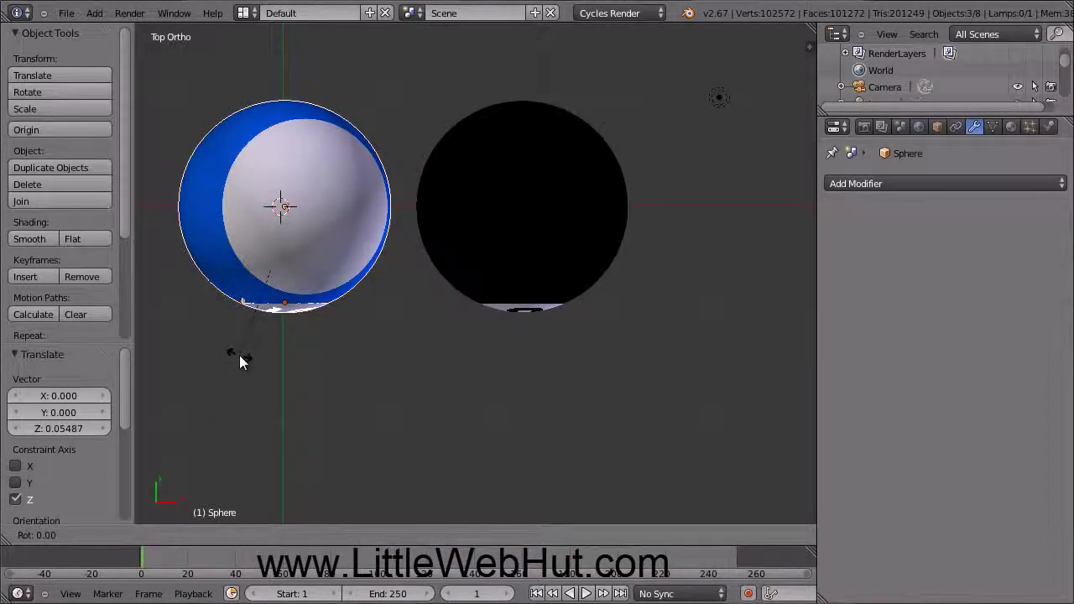
type("20")
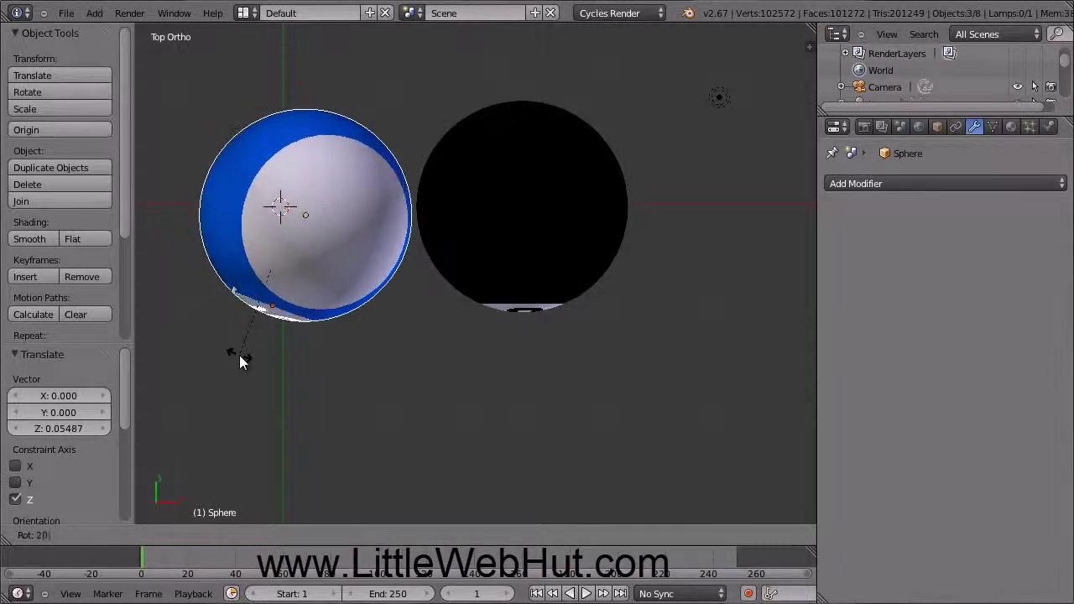
key("Return")
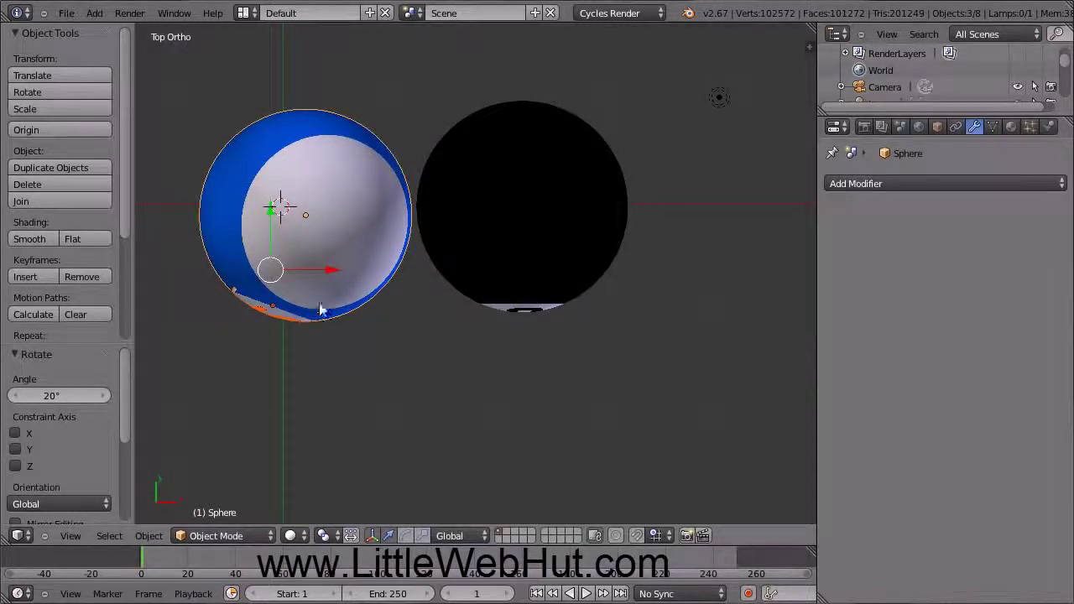
left_click_drag(331, 273, 304, 273)
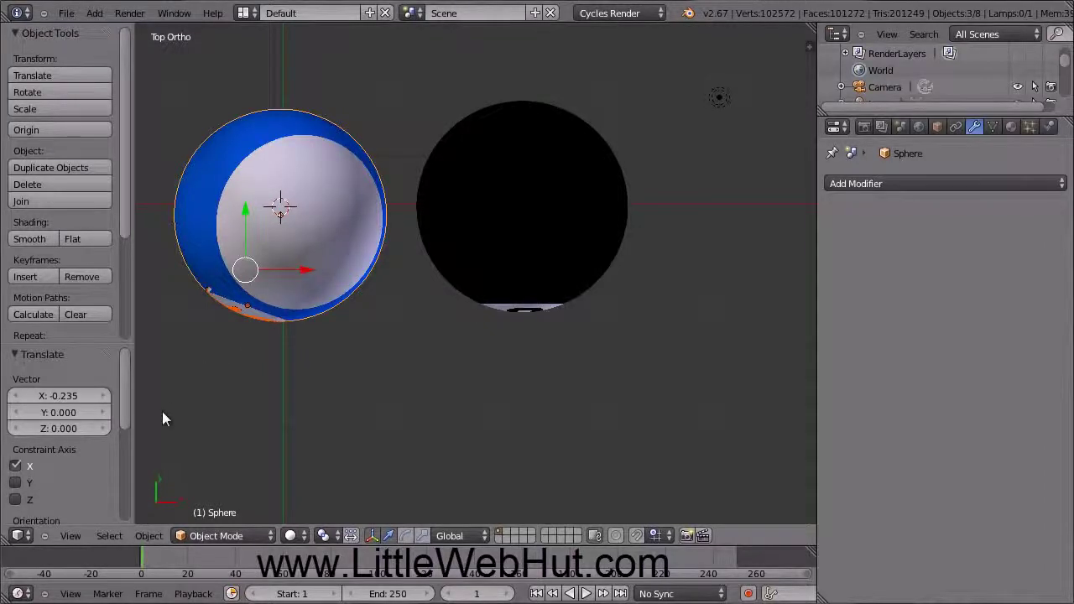
Step: Add a plane below and between the balls, and raise it about 0.196 units along Z to meet their undersides
left_click(72, 537)
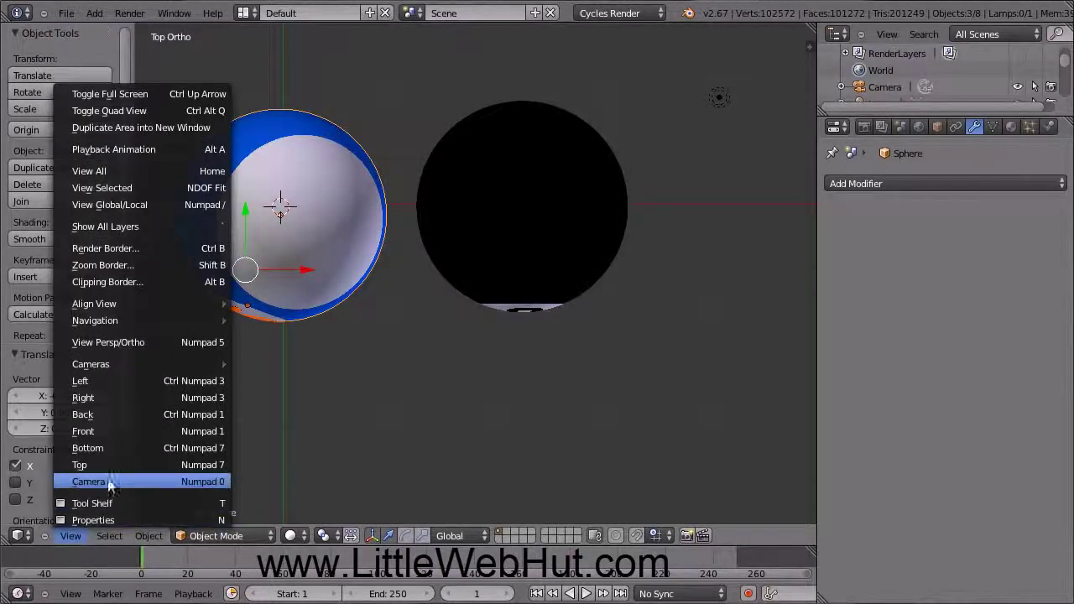
left_click(121, 432)
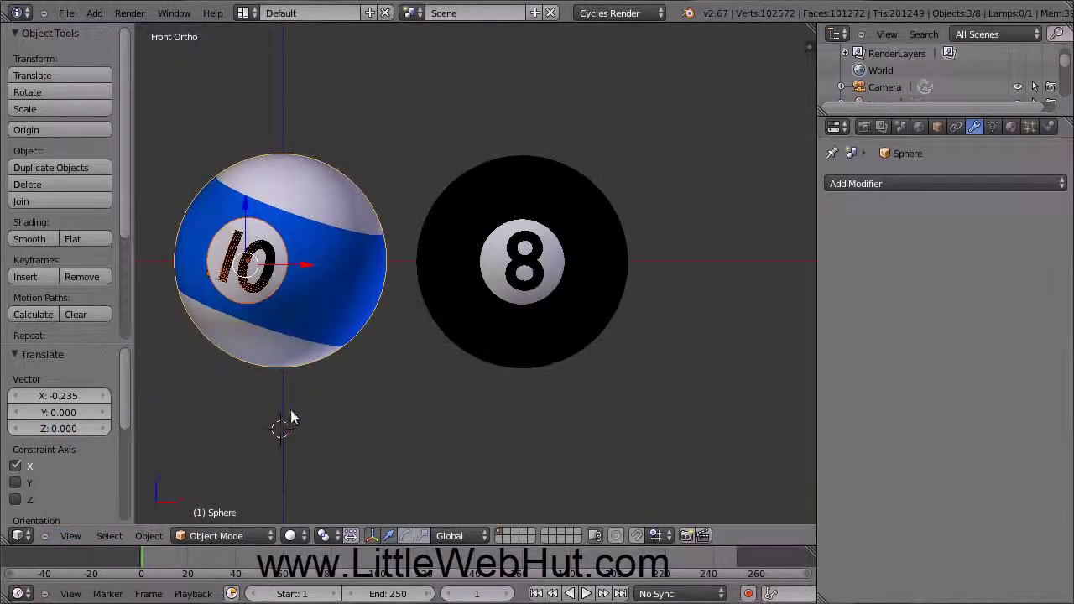
left_click(392, 391)
left_click(95, 19)
mouse_move(126, 31)
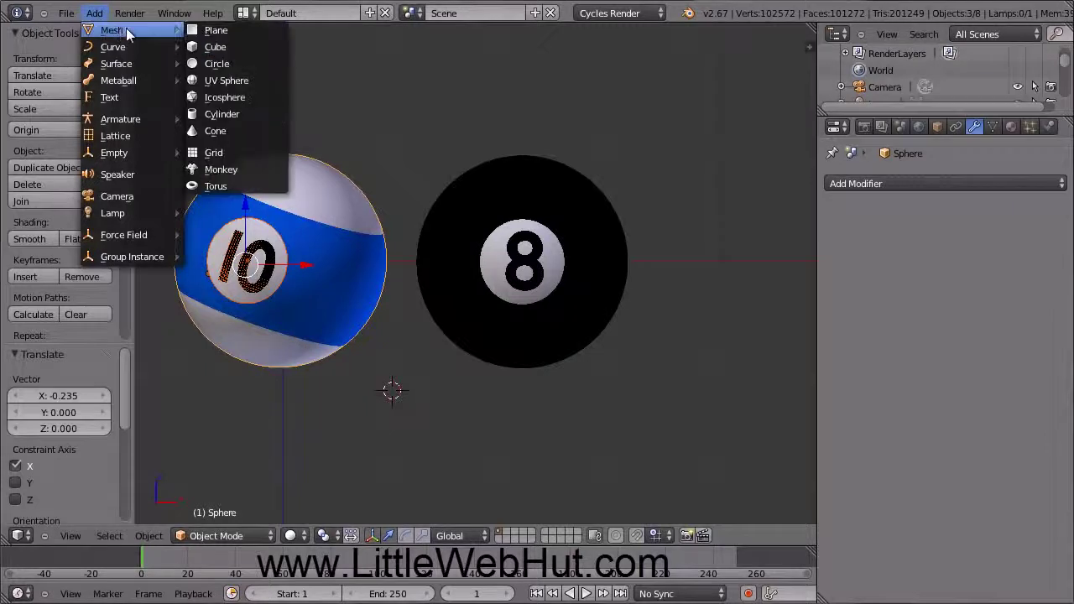
left_click(254, 28)
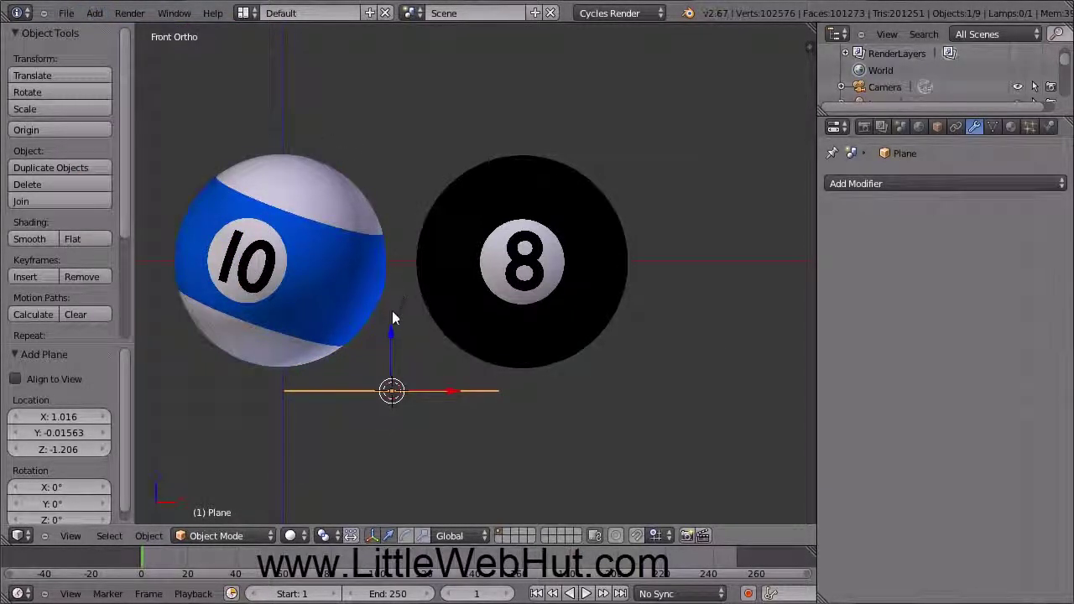
left_click_drag(391, 334, 392, 308)
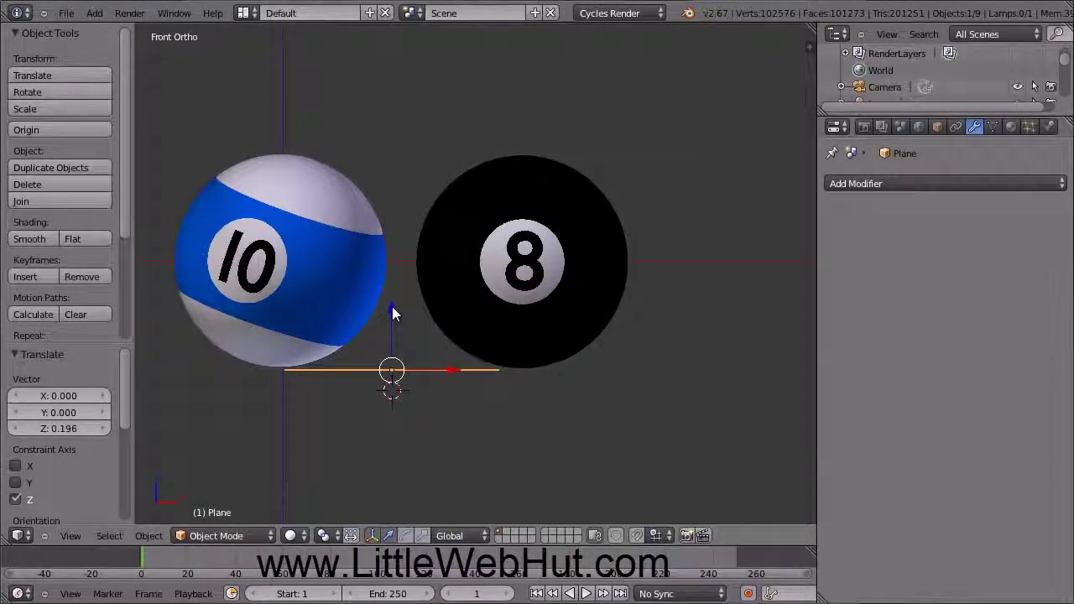
Step: Scale the plane by 50 to form a large ground surface under the balls
middle_click_drag(414, 328, 377, 348)
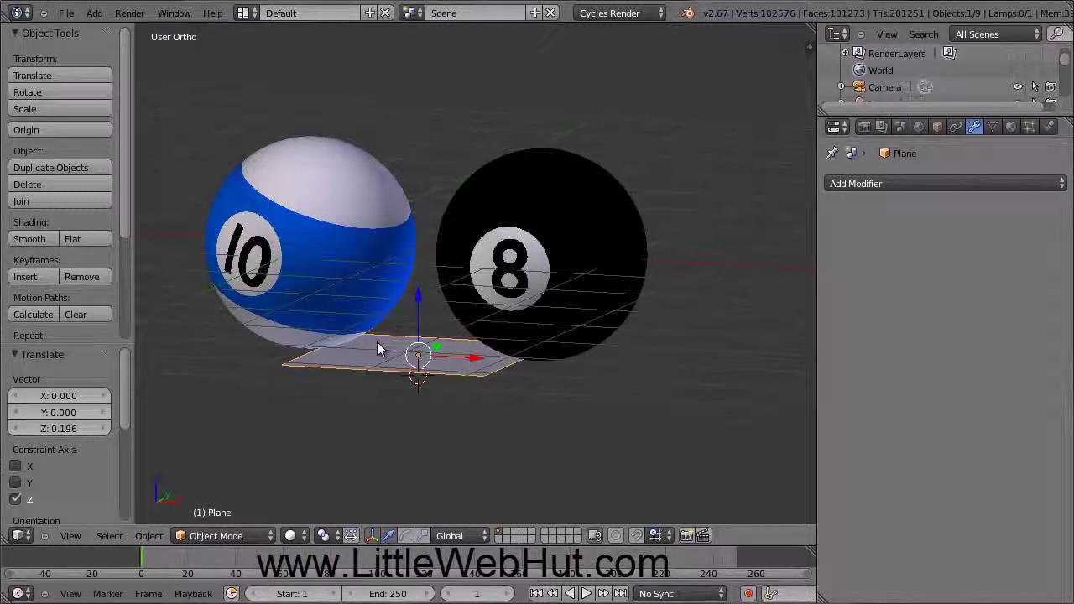
key("s")
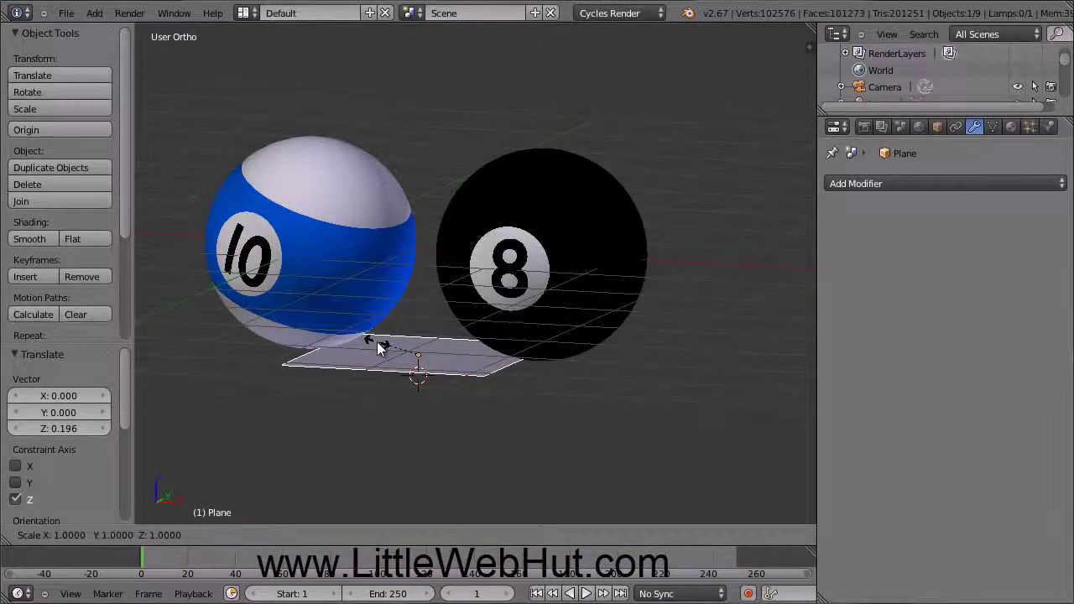
type("50")
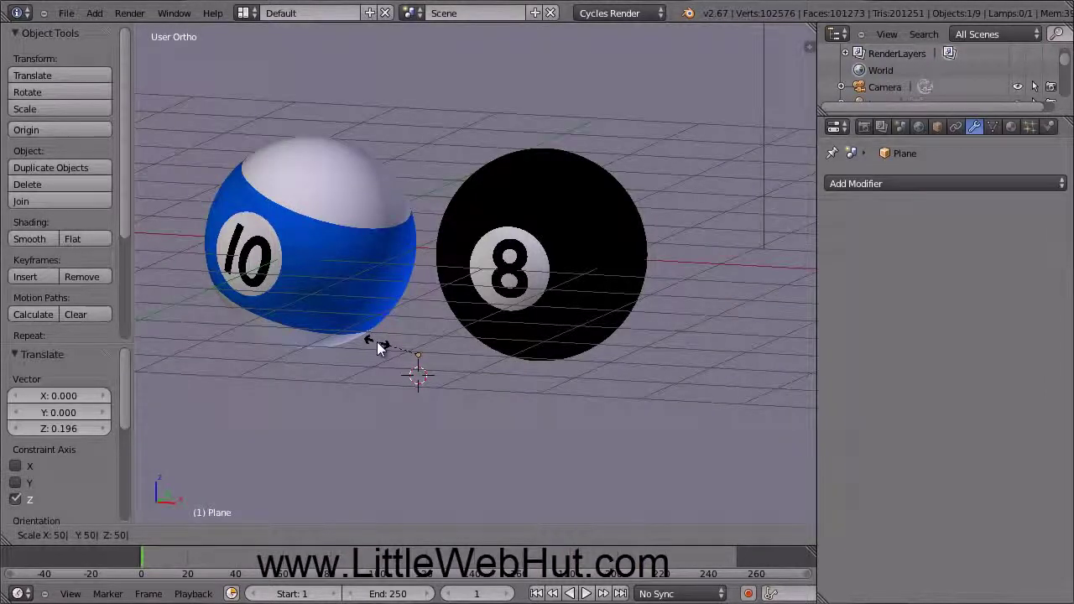
key("Return")
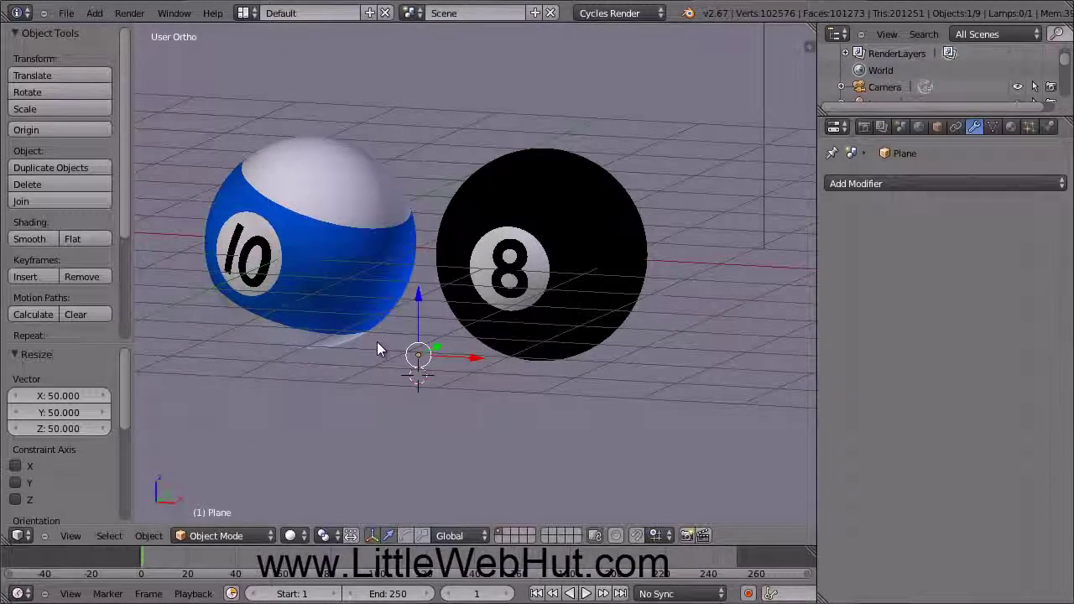
Step: Give the ground plane a new Diffuse BSDF material with the green hex colour 116100
left_click(1011, 125)
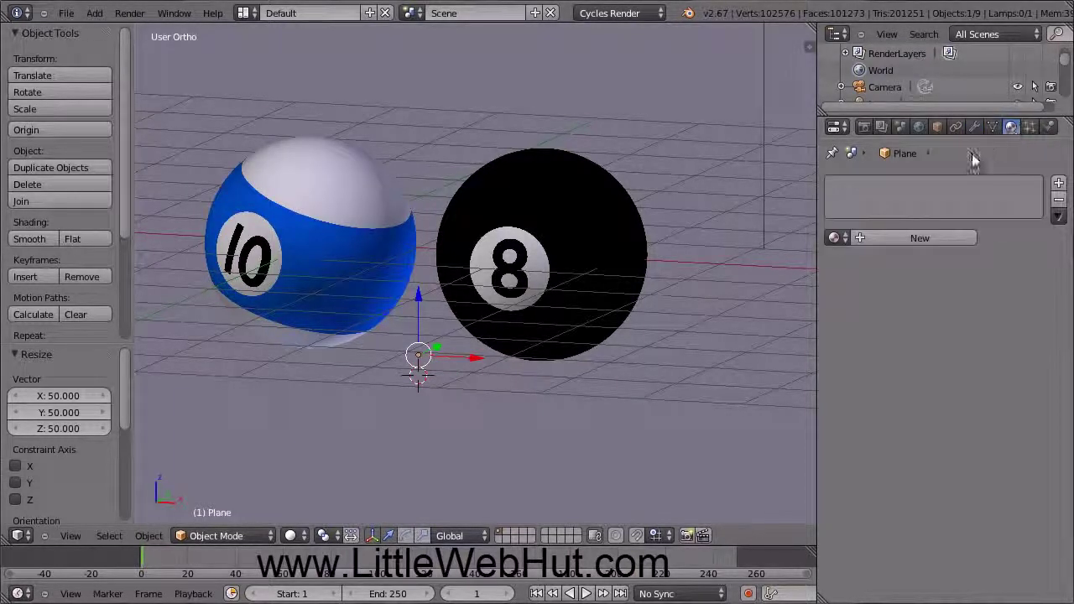
left_click(937, 237)
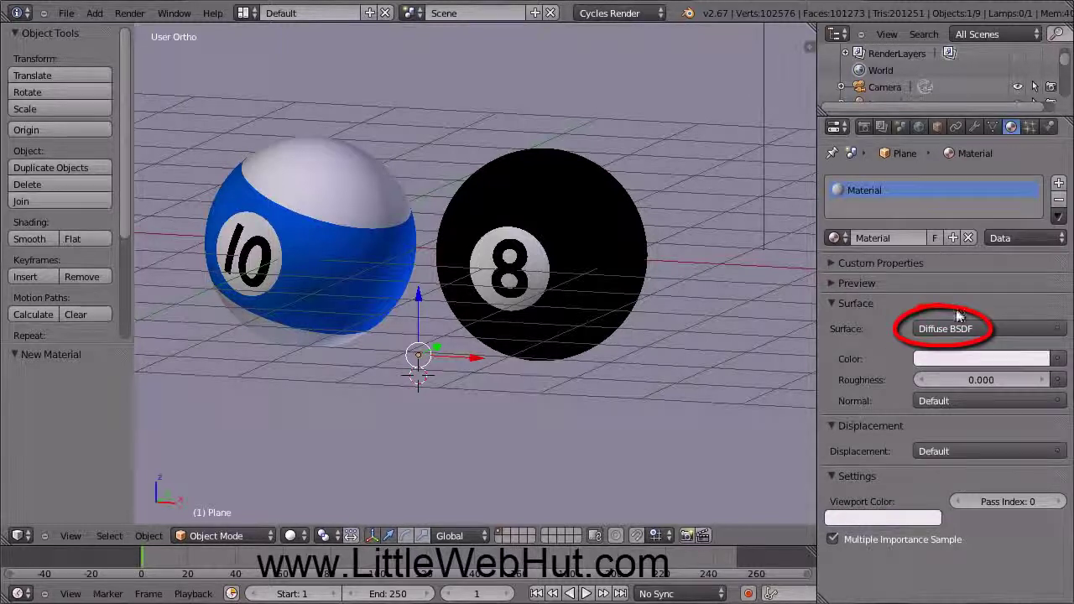
left_click(974, 360)
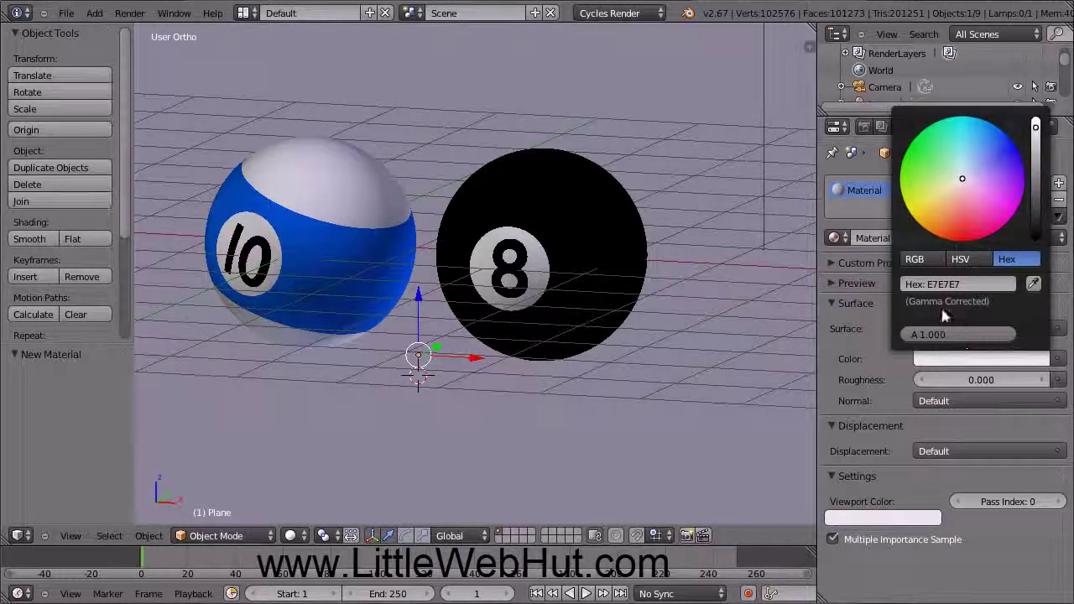
left_click(923, 285)
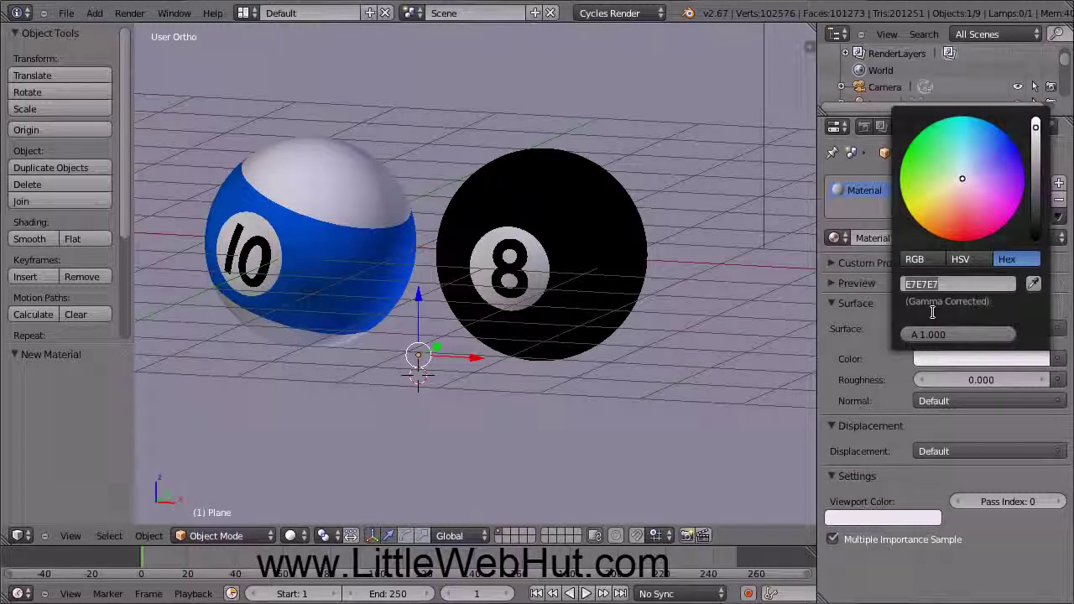
type("116100")
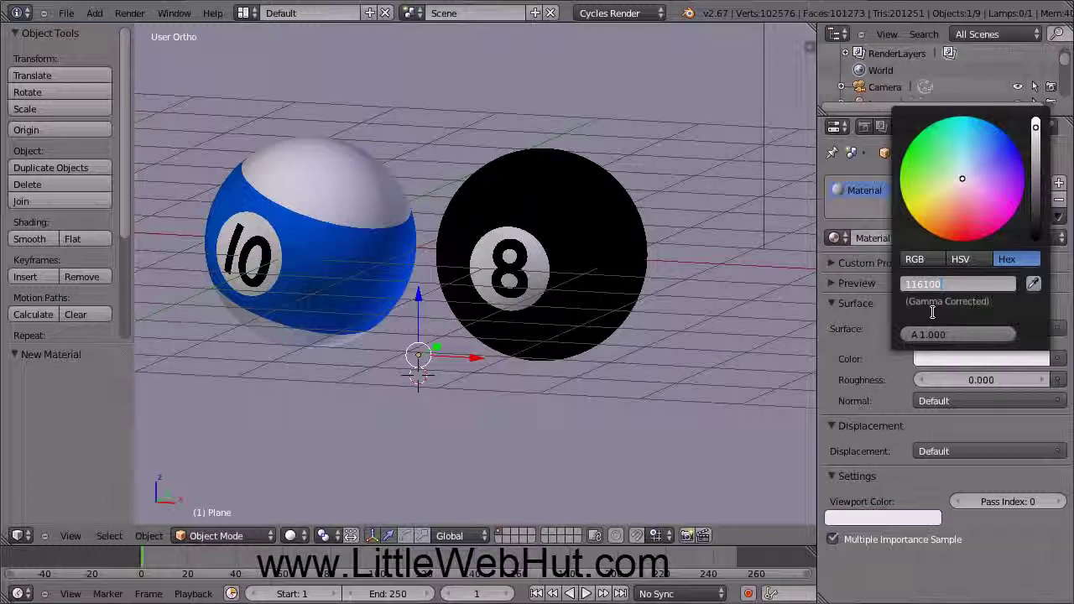
key("Return")
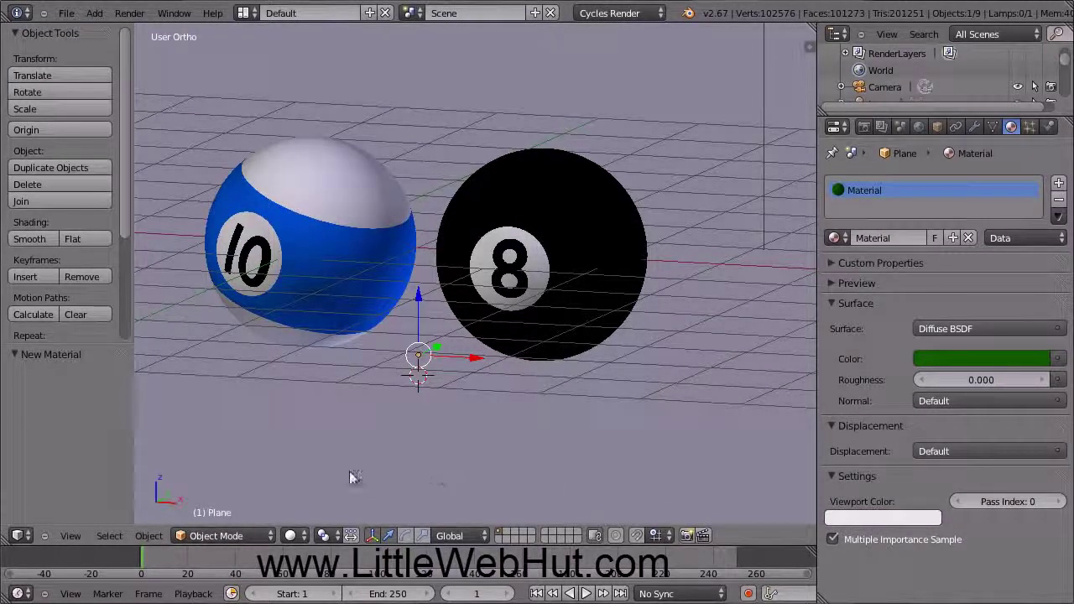
Step: In right view, add a plane just above the camera, at about Y -6.88 and Z 5.72
left_click(70, 536)
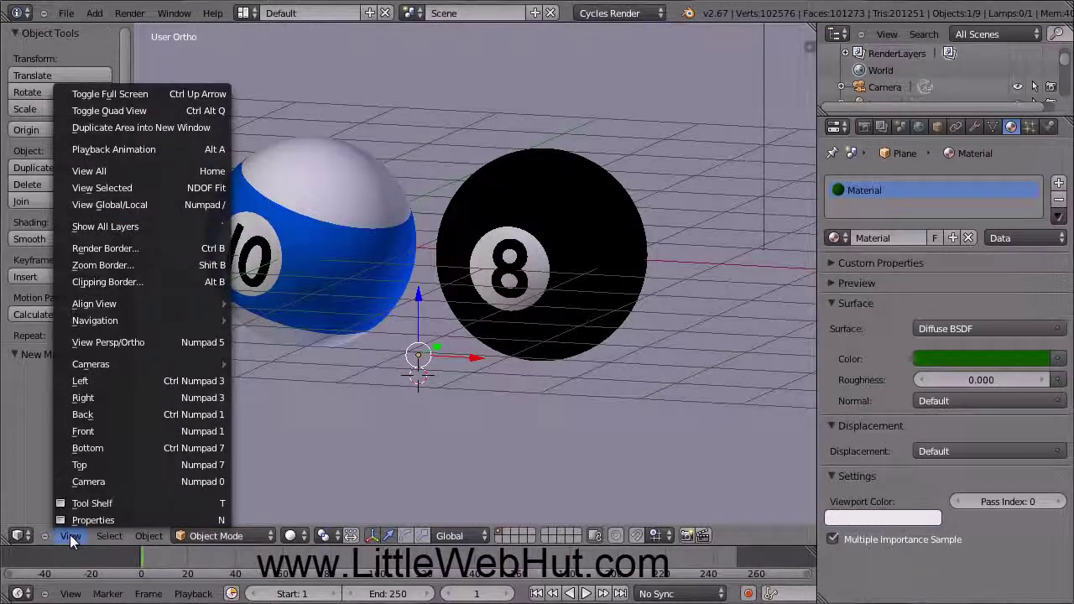
left_click(126, 399)
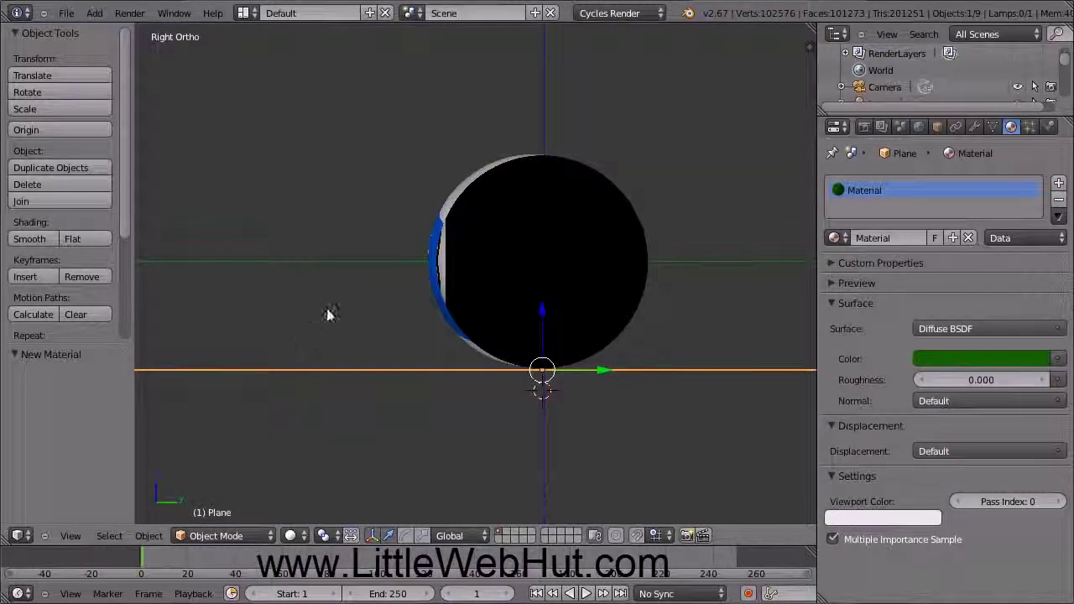
scroll(327, 316, "down", 4)
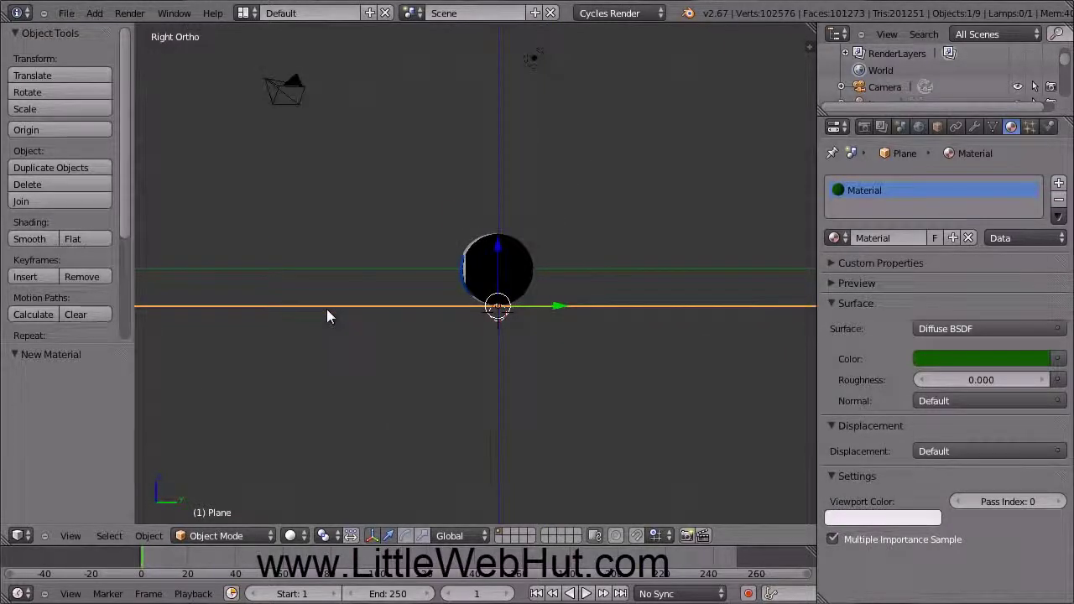
left_click(252, 65)
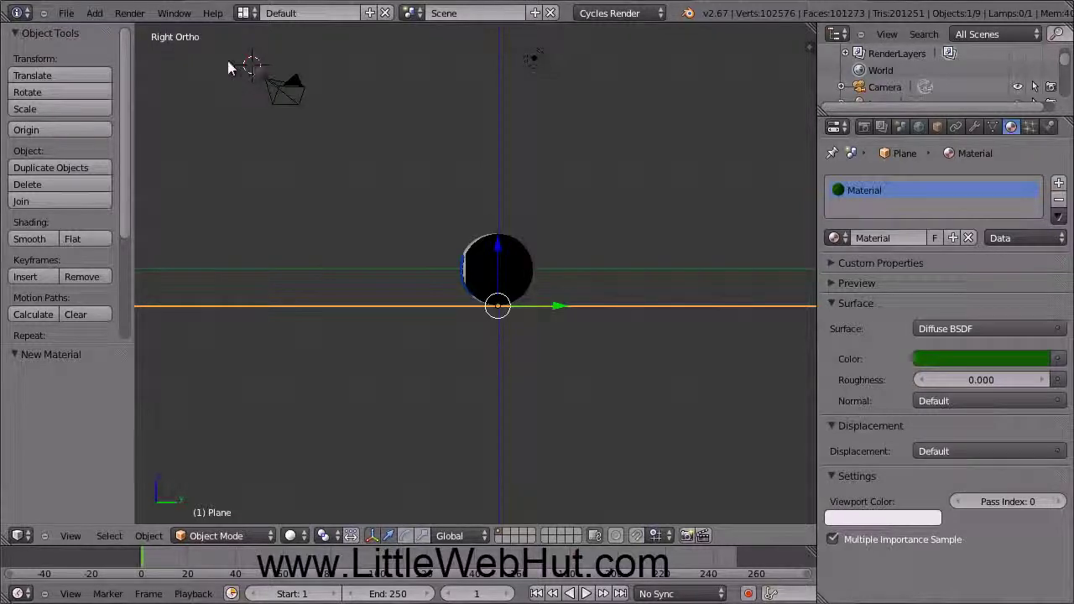
left_click(94, 13)
mouse_move(111, 30)
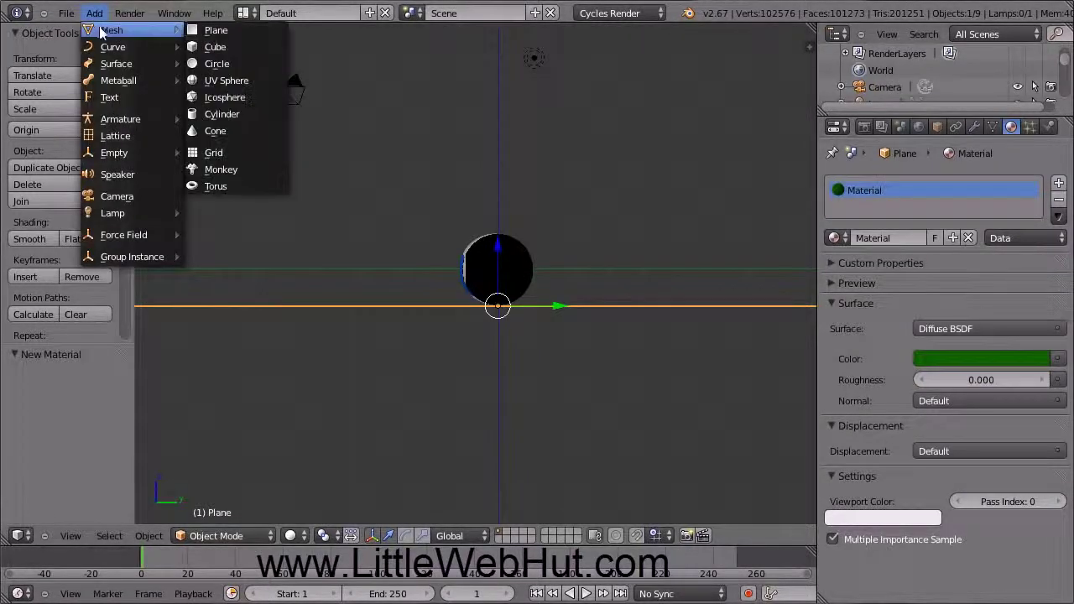
left_click(245, 31)
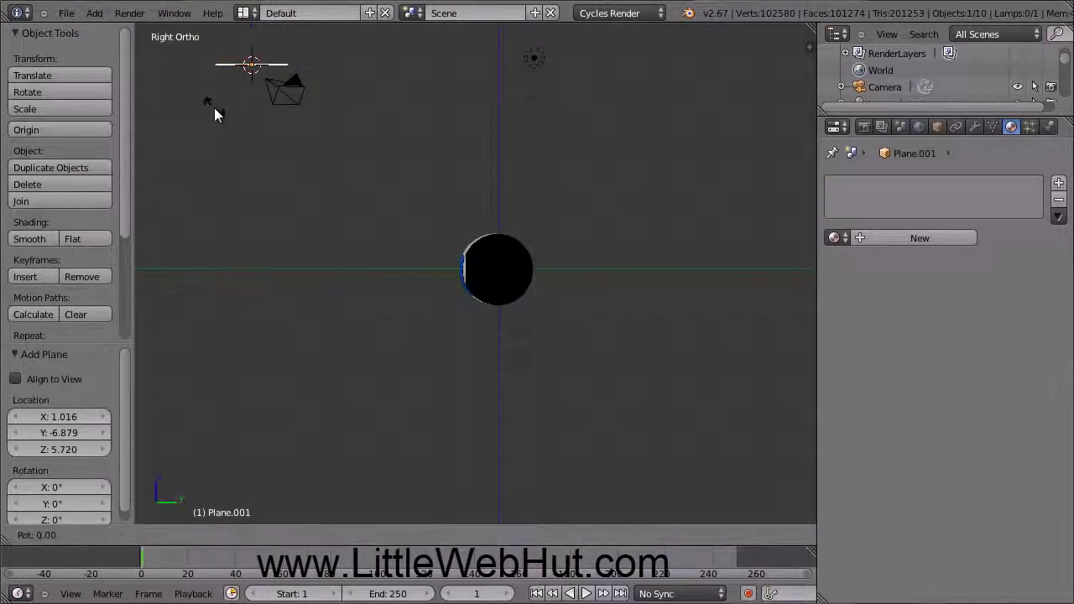
Step: Rotate the new plane about -47° to face the balls and scale it by 5
key("r")
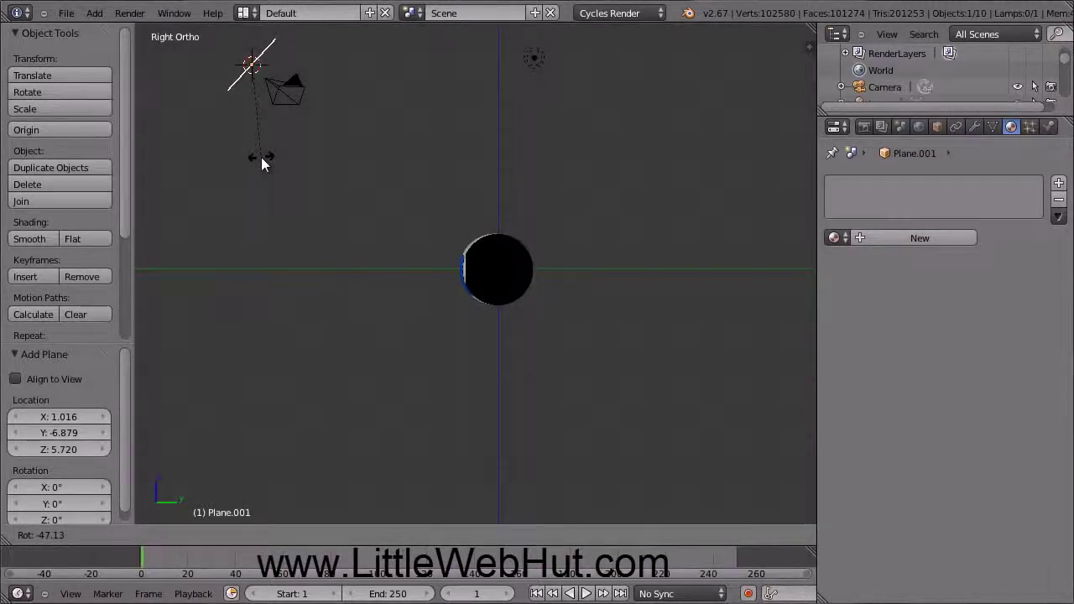
left_click(261, 157)
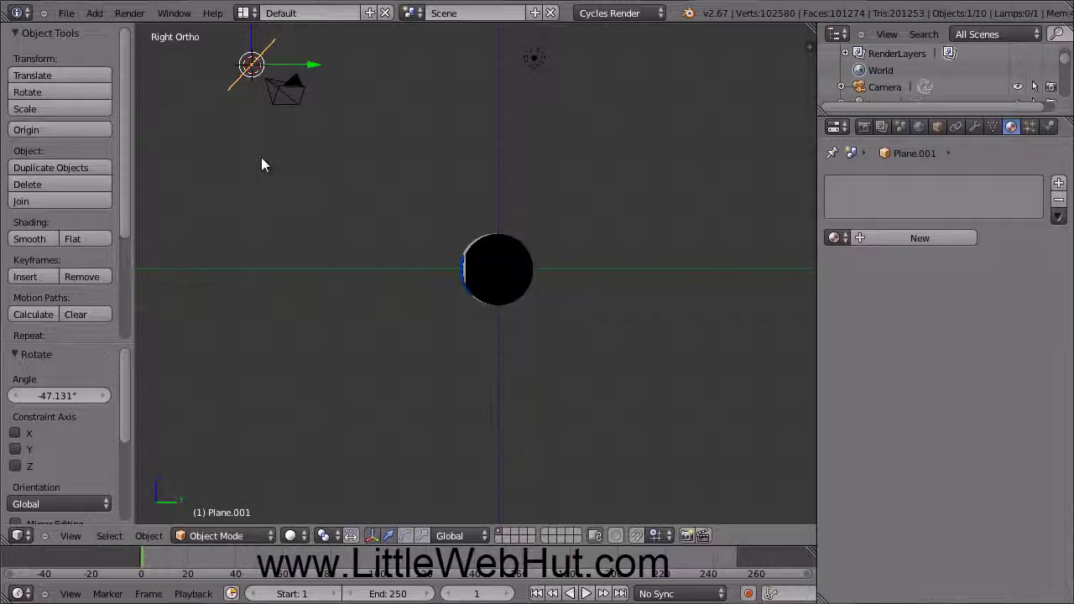
key("s")
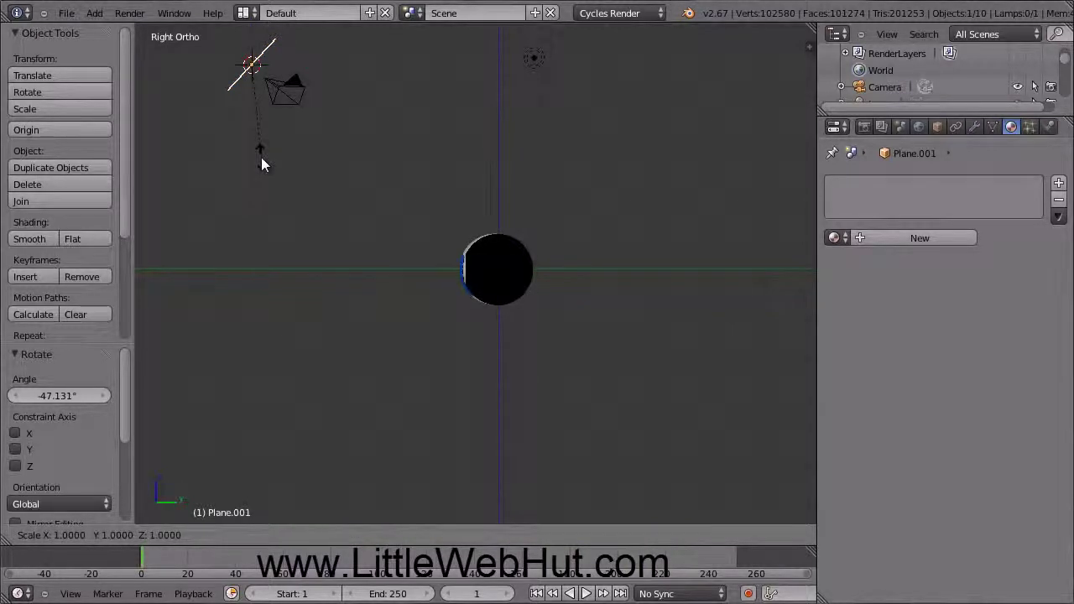
key("5")
key("Return")
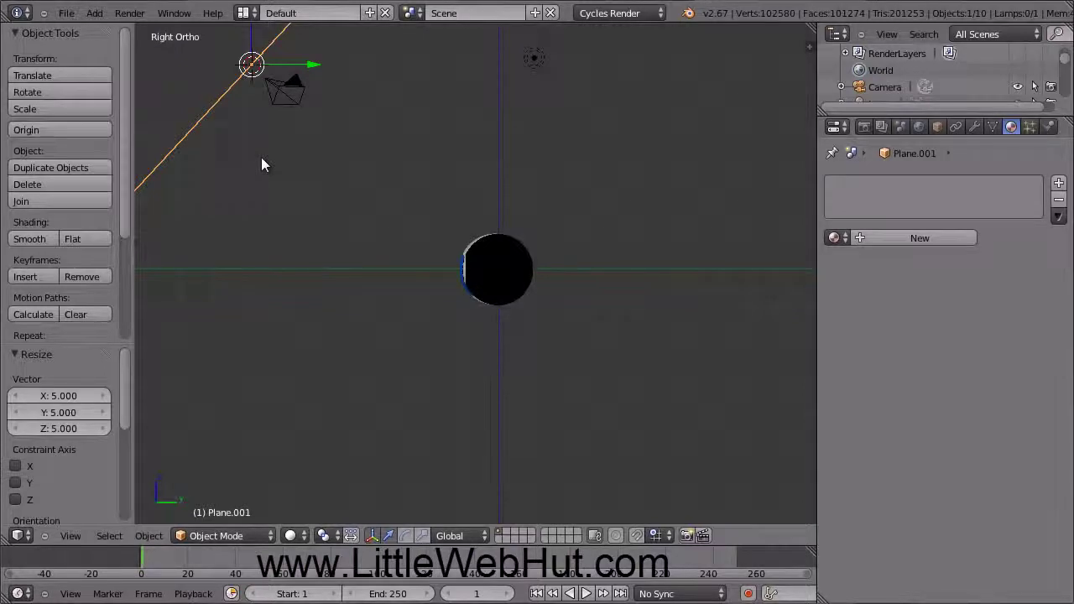
Step: Give the tilted overhead plane a new material with an Emission surface and a strength of 15
middle_click_drag(261, 157, 319, 170)
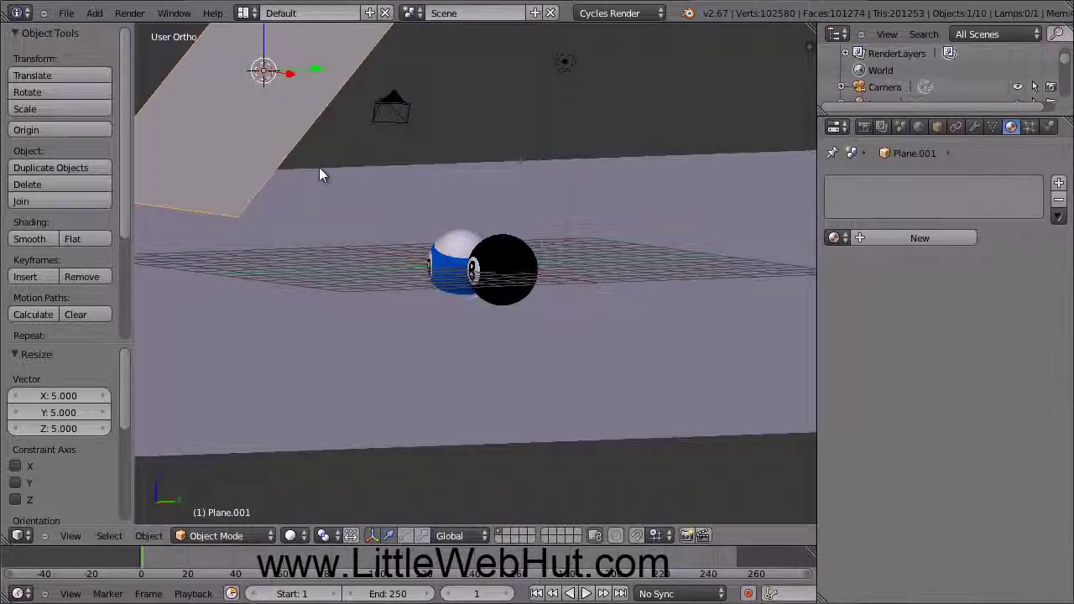
left_click(934, 238)
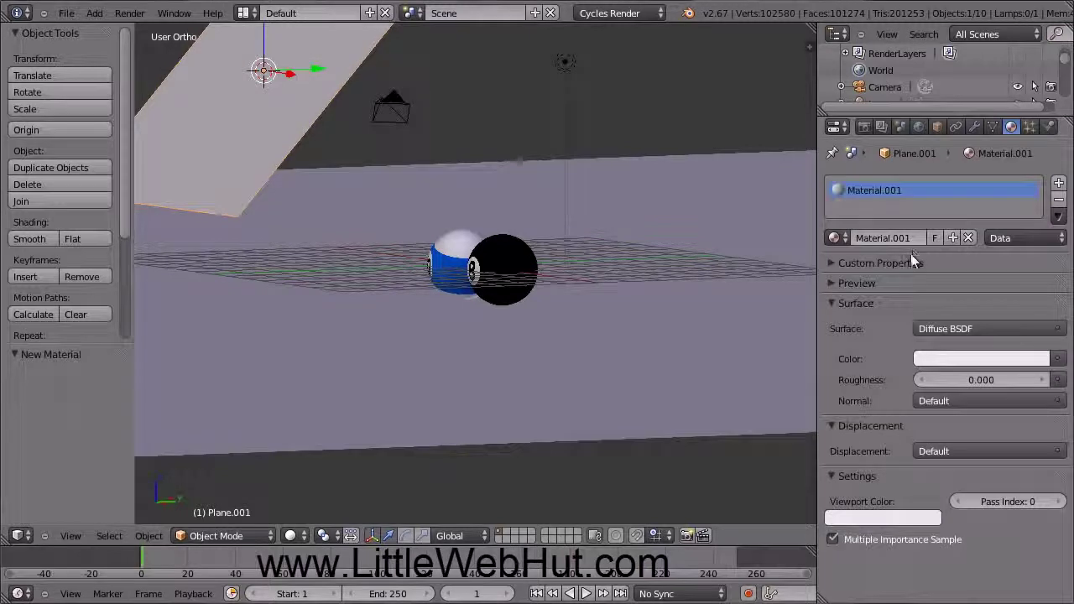
left_click(981, 328)
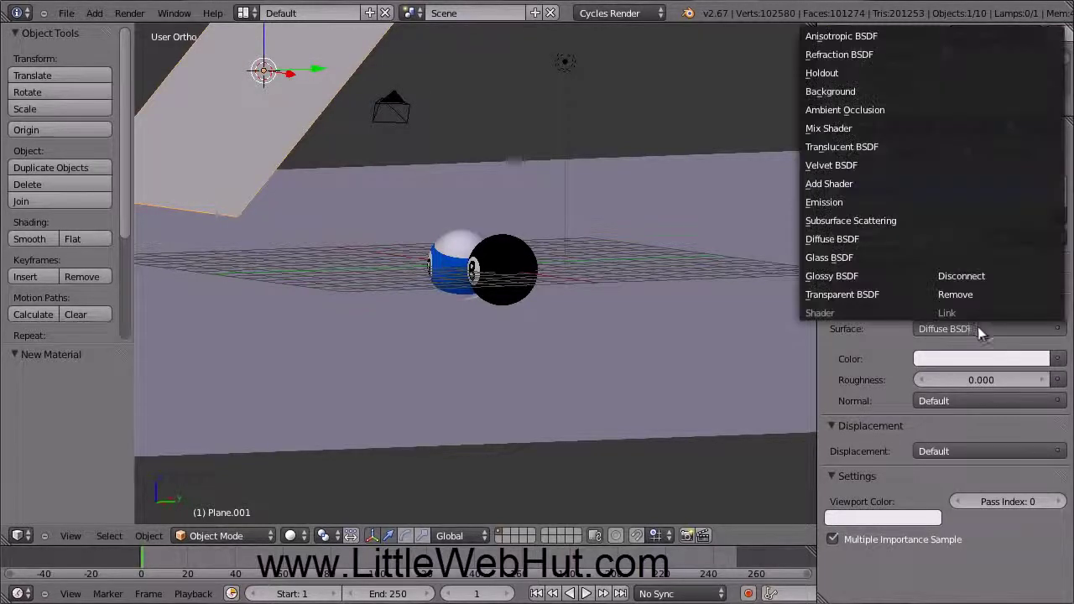
left_click(866, 203)
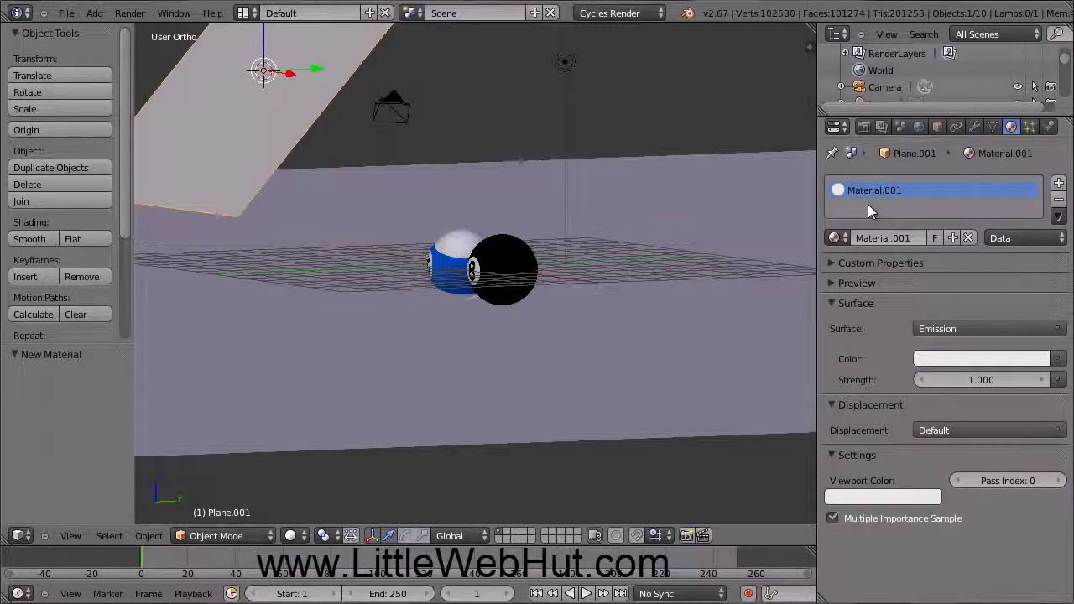
left_click(979, 381)
type("15")
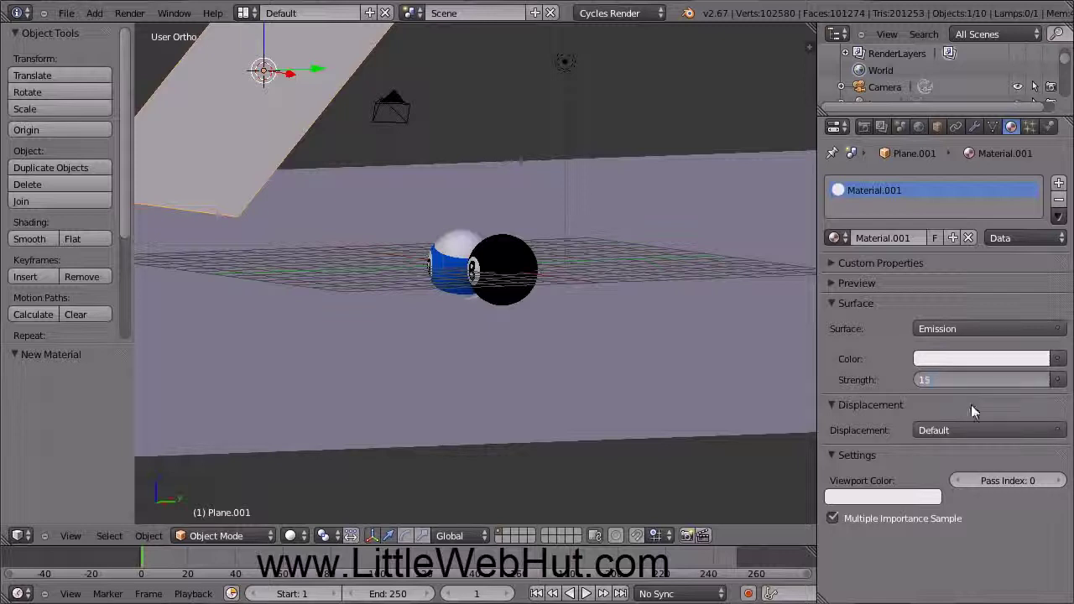
key("Return")
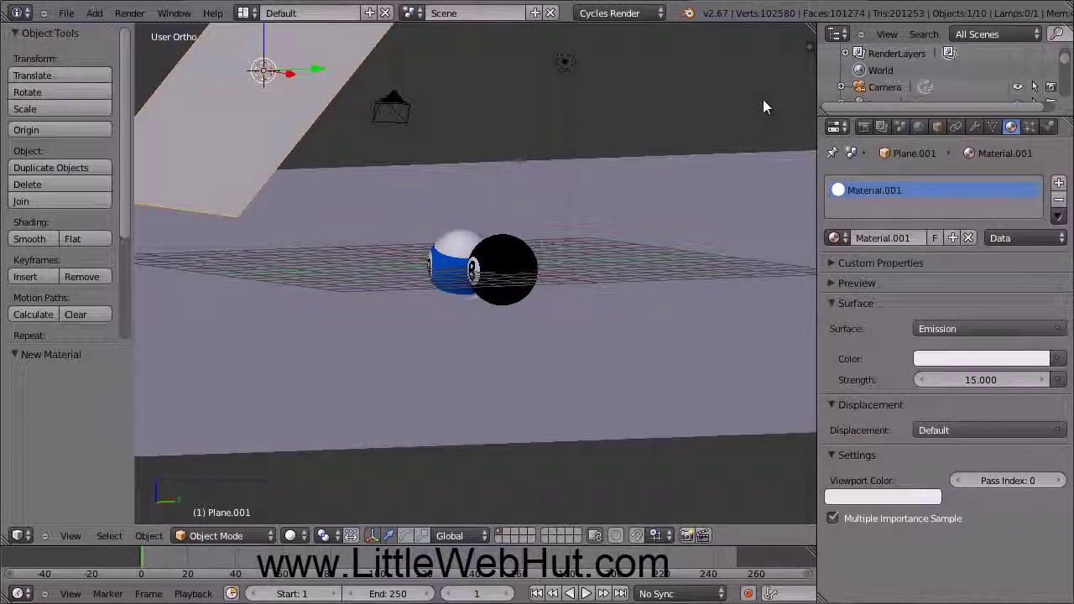
Step: Darken the world background colour to black
left_click(918, 128)
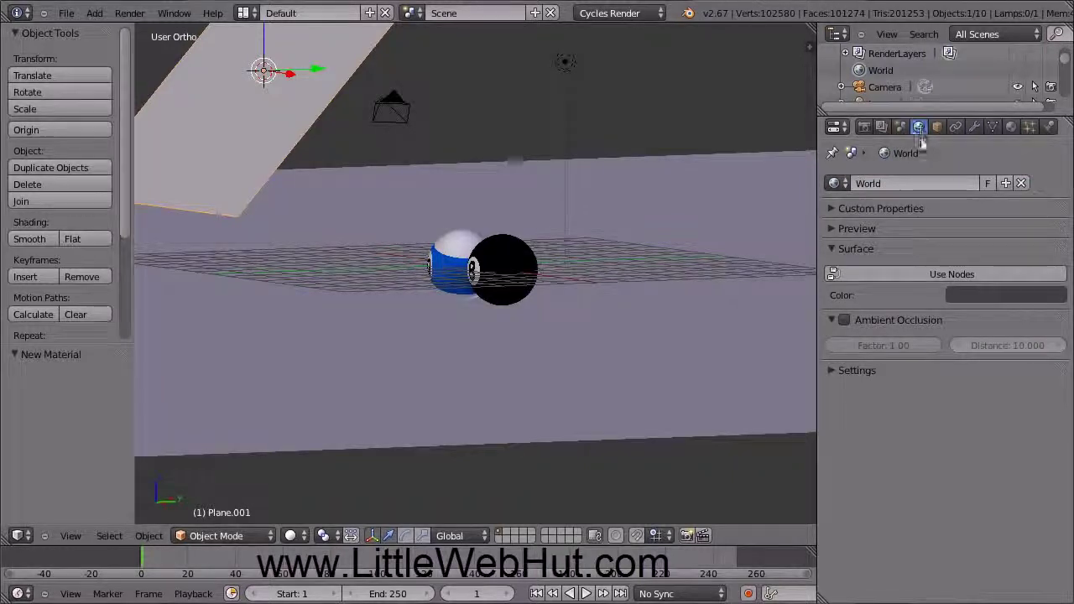
left_click(1006, 295)
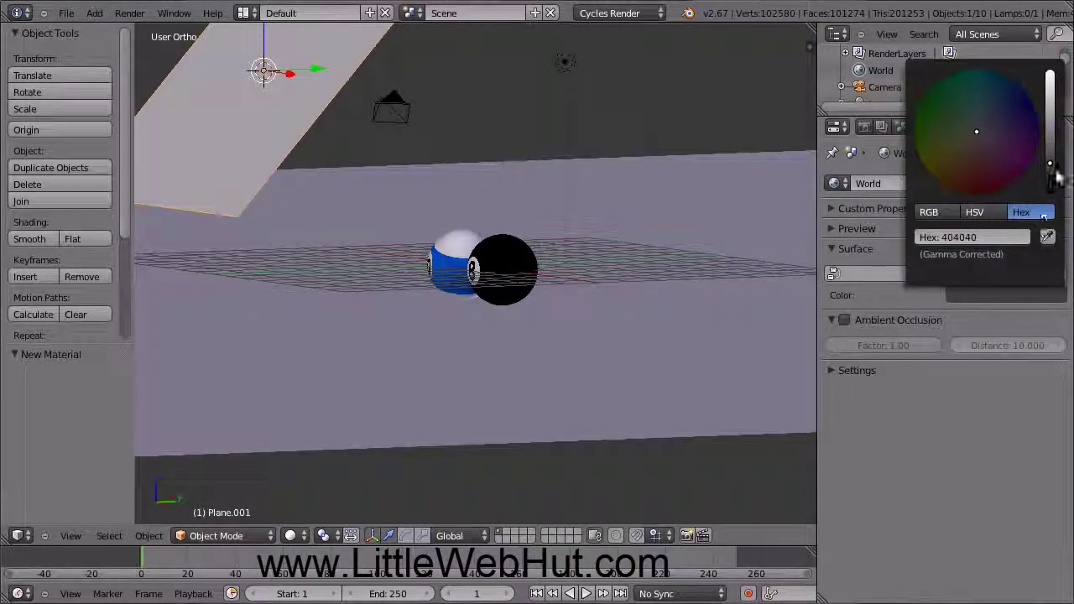
left_click_drag(1050, 172, 1051, 195)
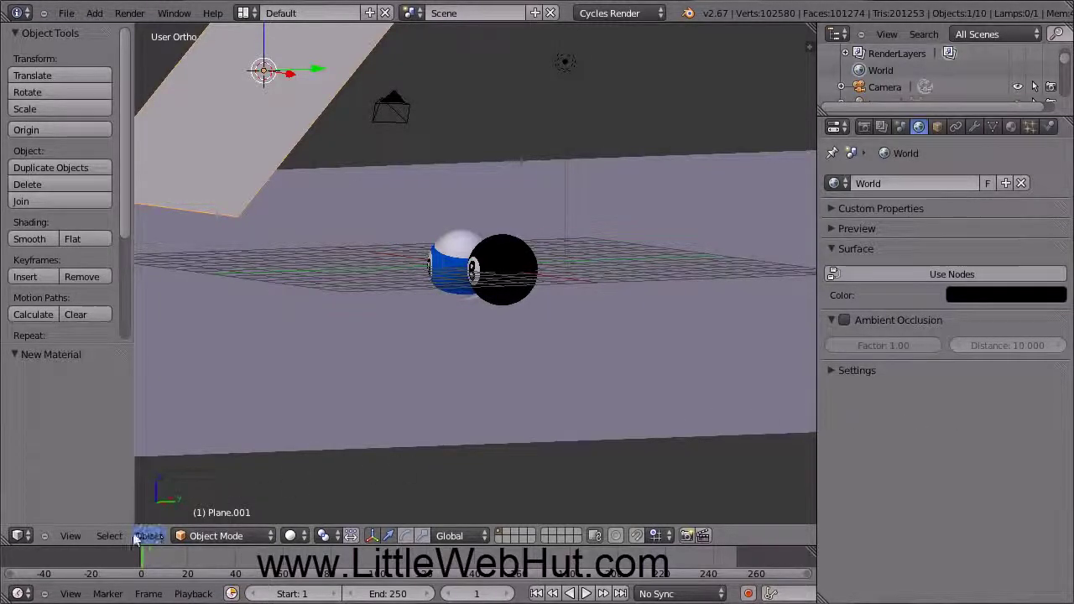
Step: Look through the camera and enable Lock Camera to View for framing the balls
left_click(73, 535)
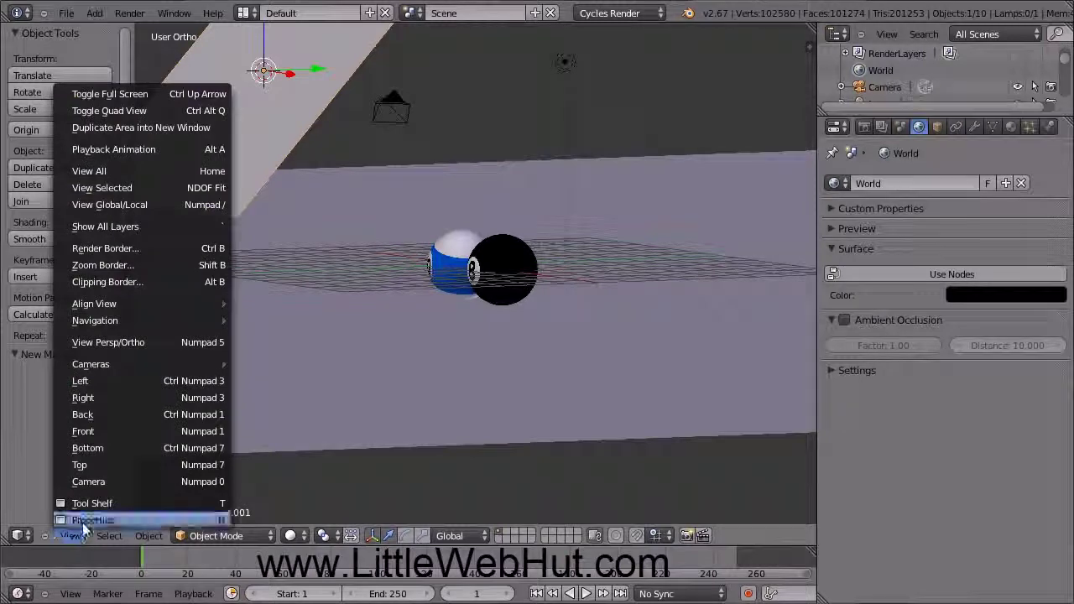
left_click(119, 484)
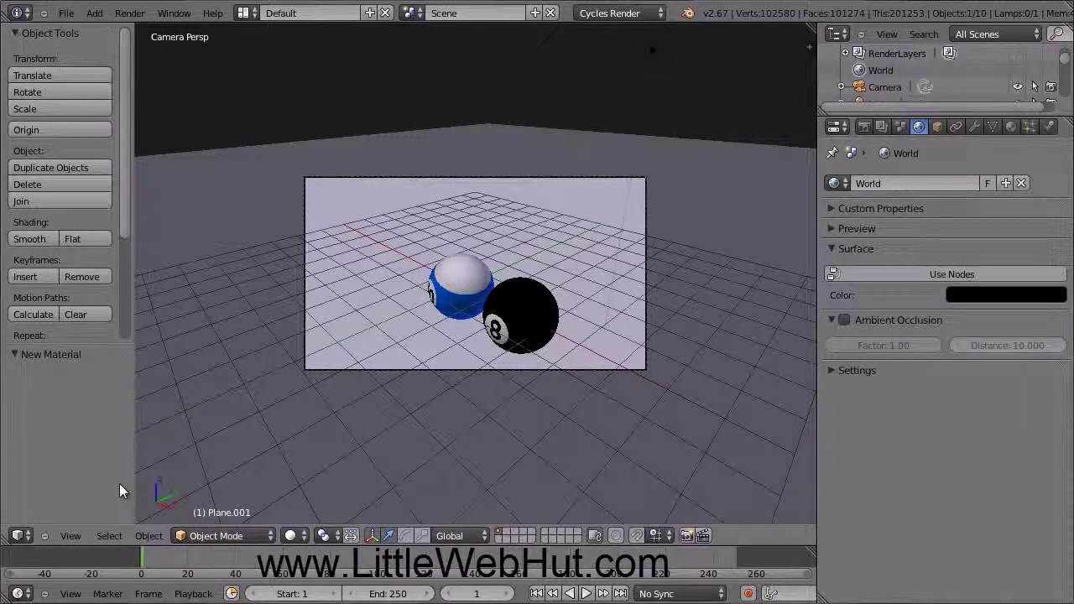
scroll(235, 455, "up", 2)
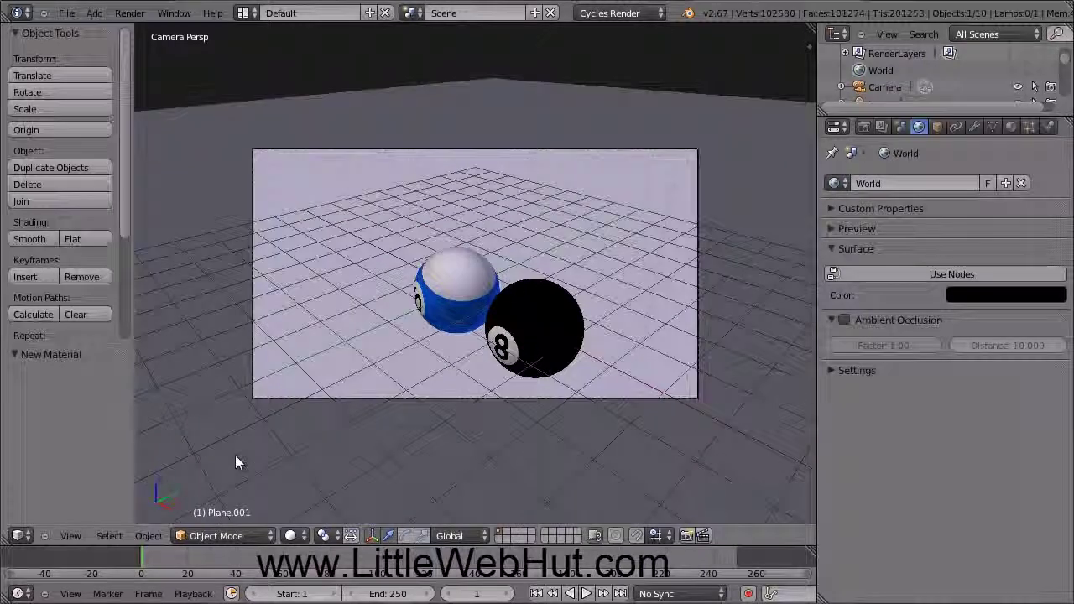
scroll(234, 454, "up", 1)
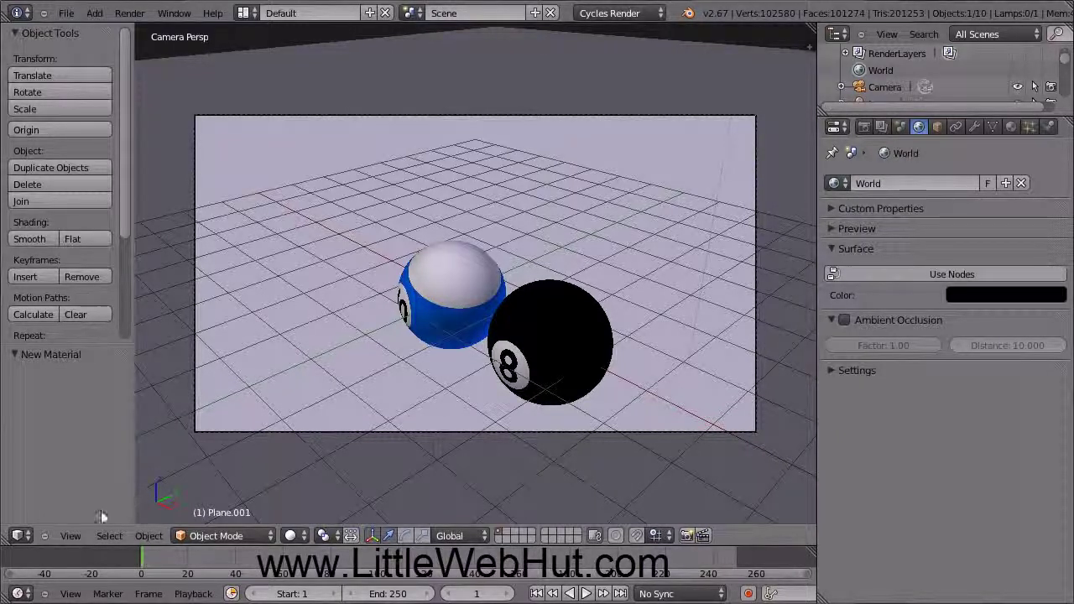
left_click(71, 537)
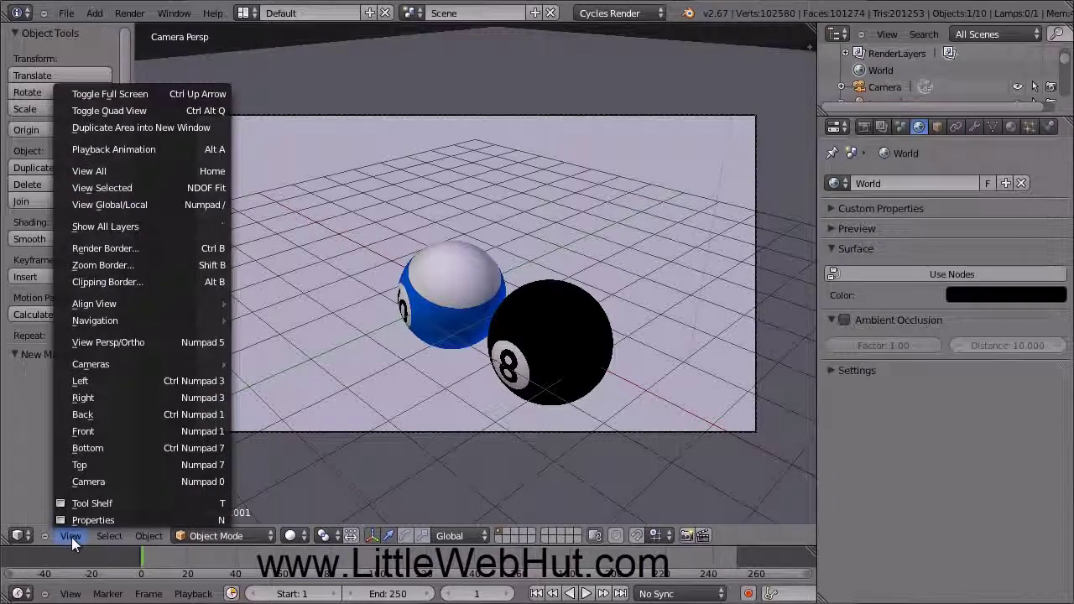
left_click(130, 520)
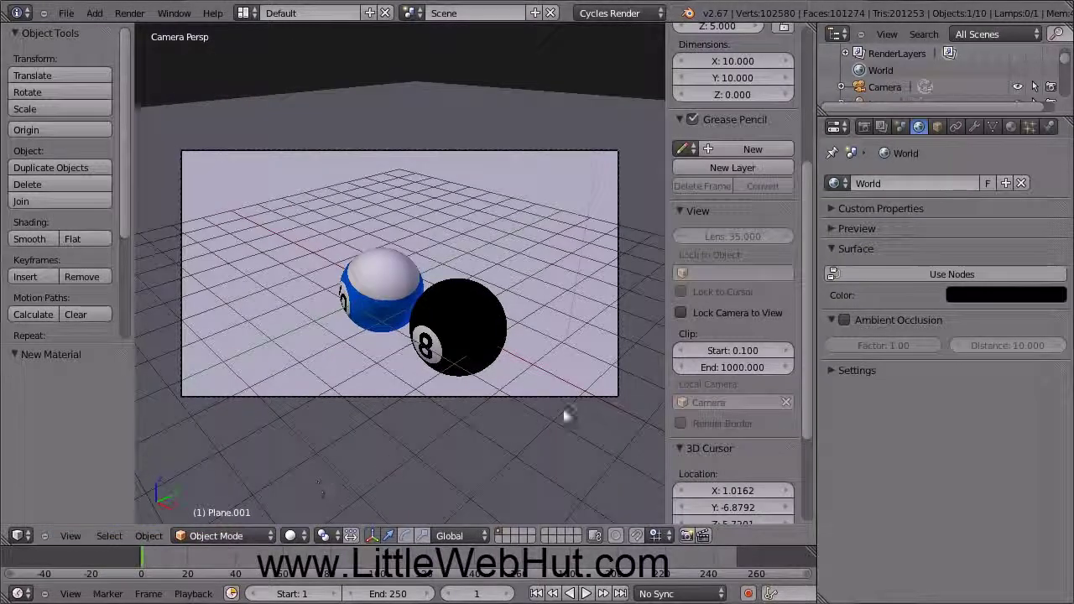
left_click(680, 313)
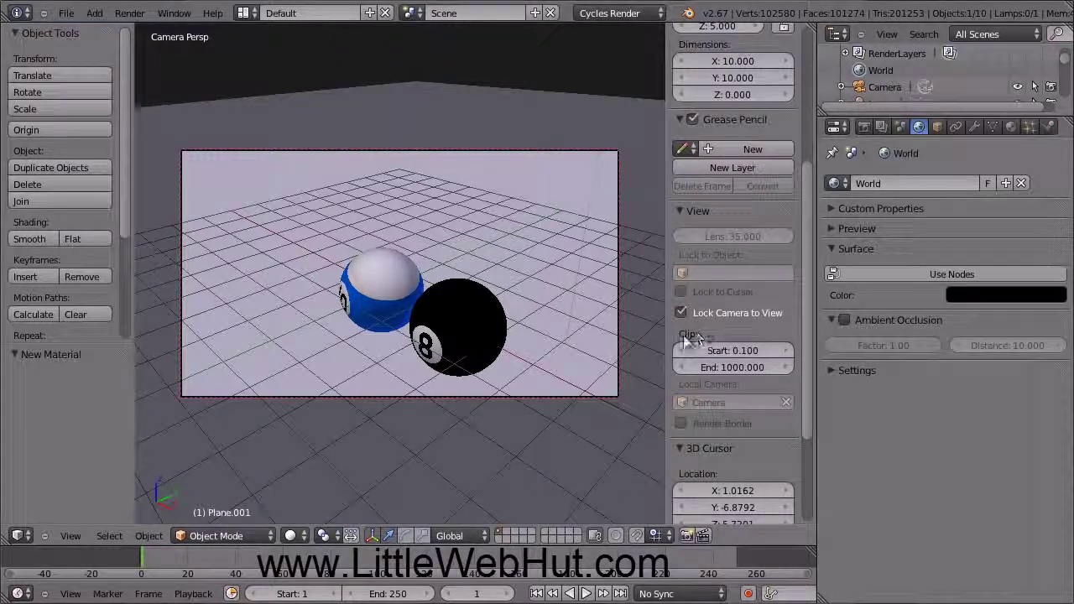
left_click(70, 537)
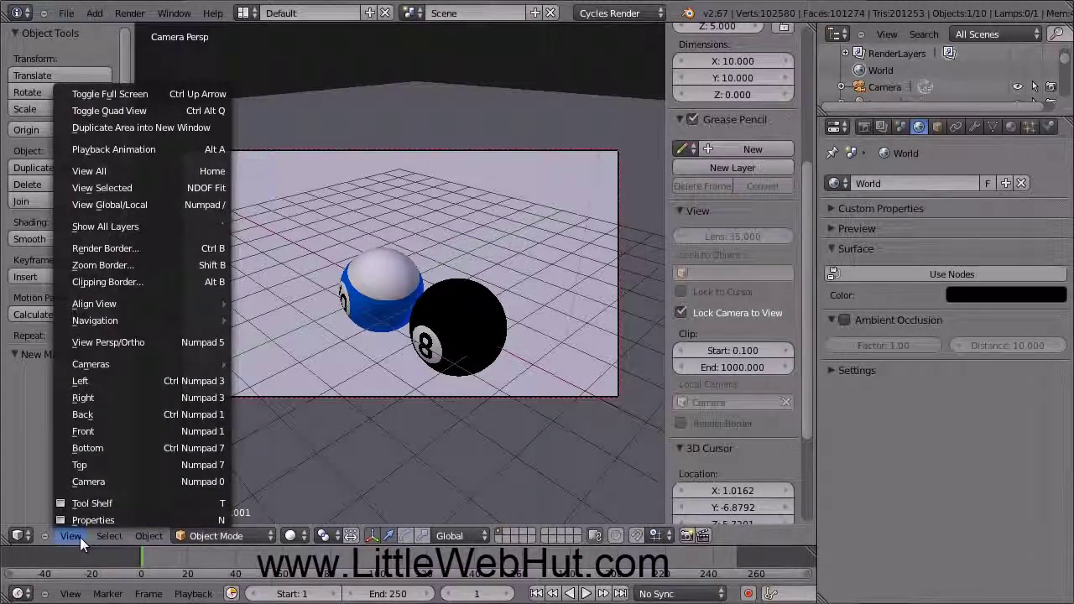
left_click(137, 520)
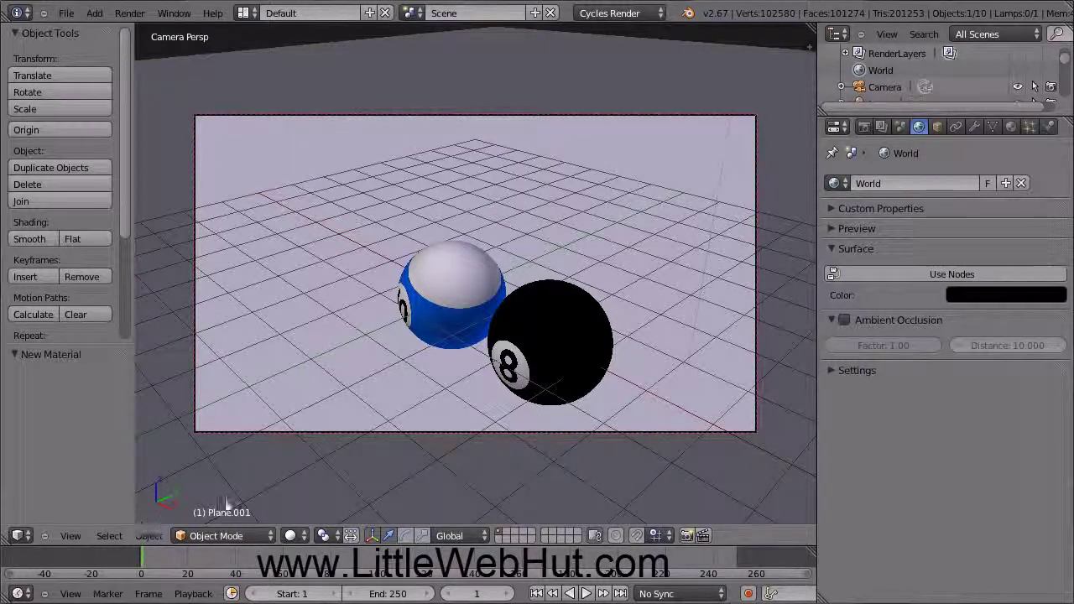
Step: Frame both balls up close in the camera view, with the striped 10 in front and the black 8 behind it
scroll(416, 395, "up", 3)
scroll(416, 396, "up", 3)
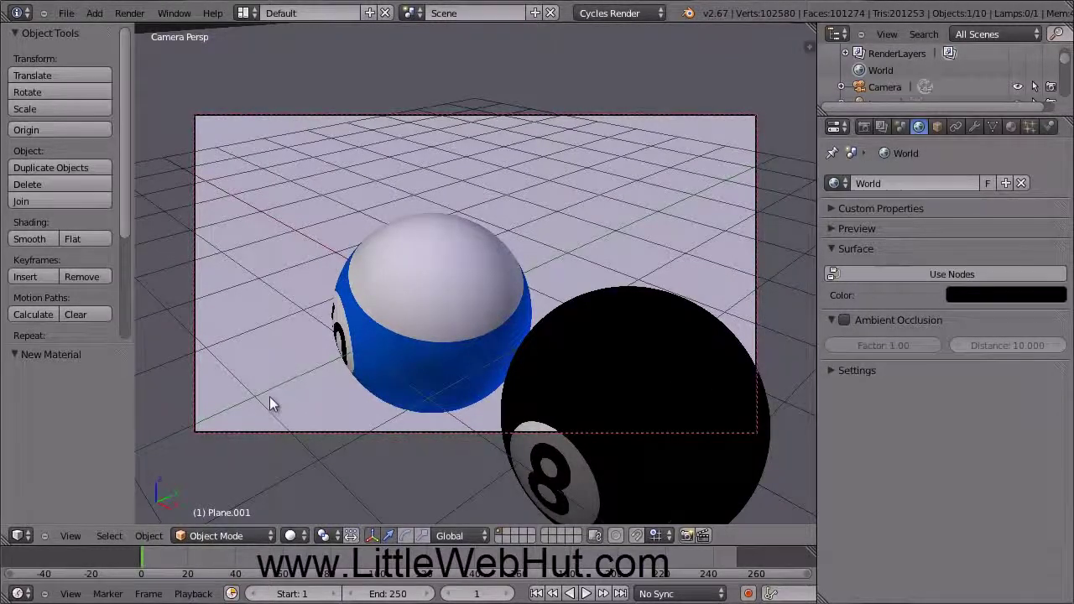
middle_click_drag(270, 398, 450, 364)
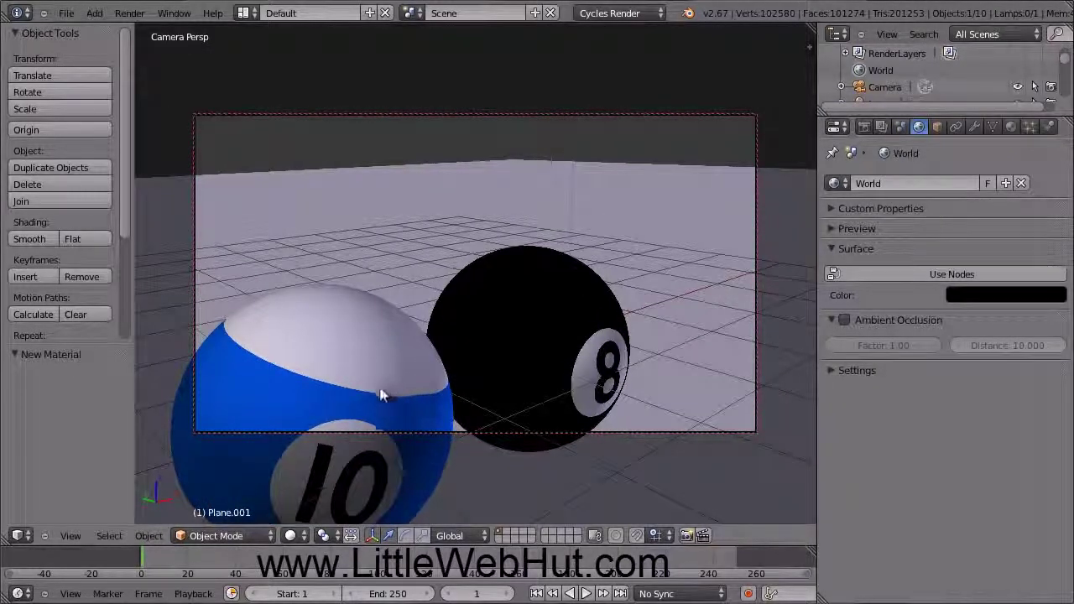
middle_click_drag(301, 396, 385, 265)
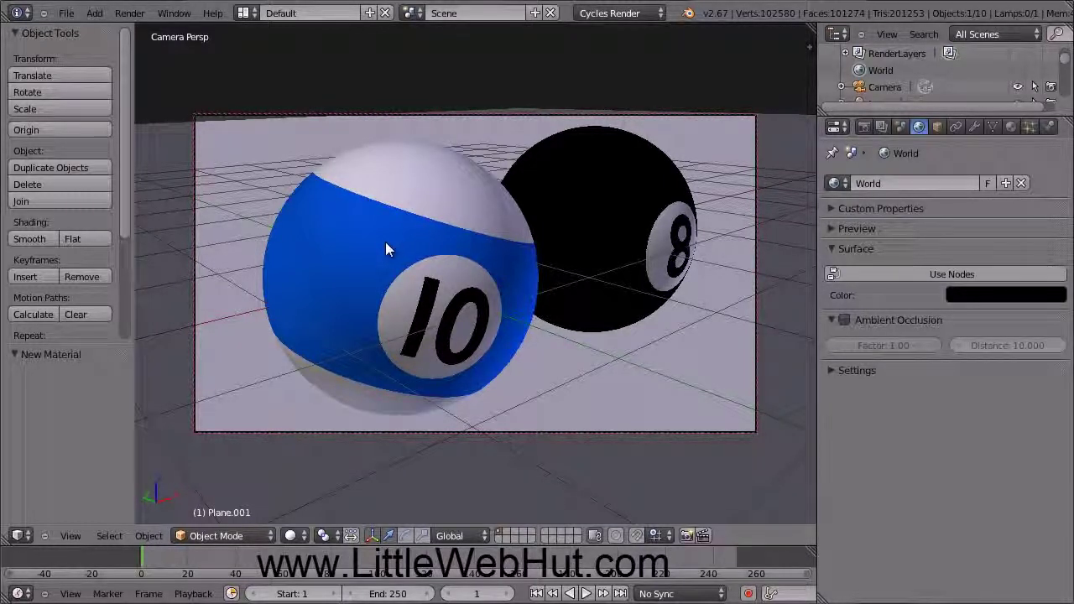
middle_click_drag(386, 242, 386, 259)
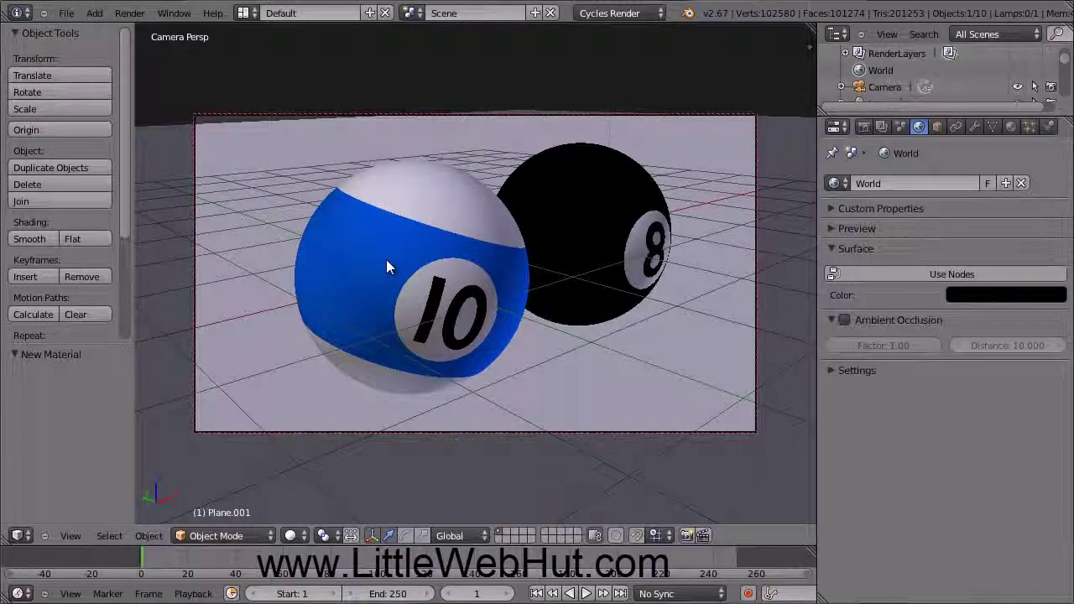
Step: Save the project file and render the framed scene as a still image
left_click(65, 14)
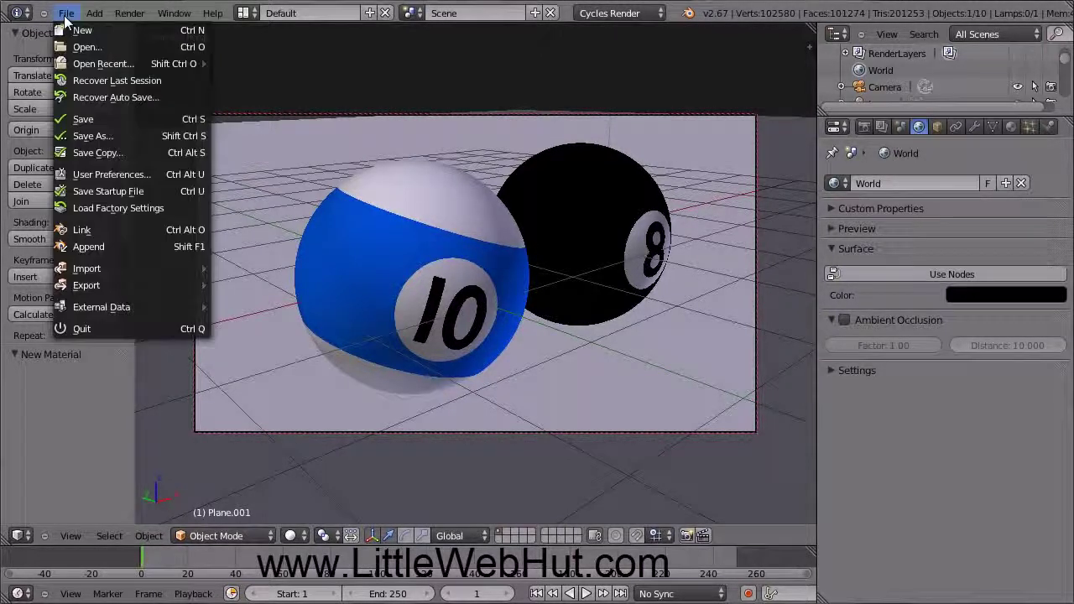
left_click(115, 119)
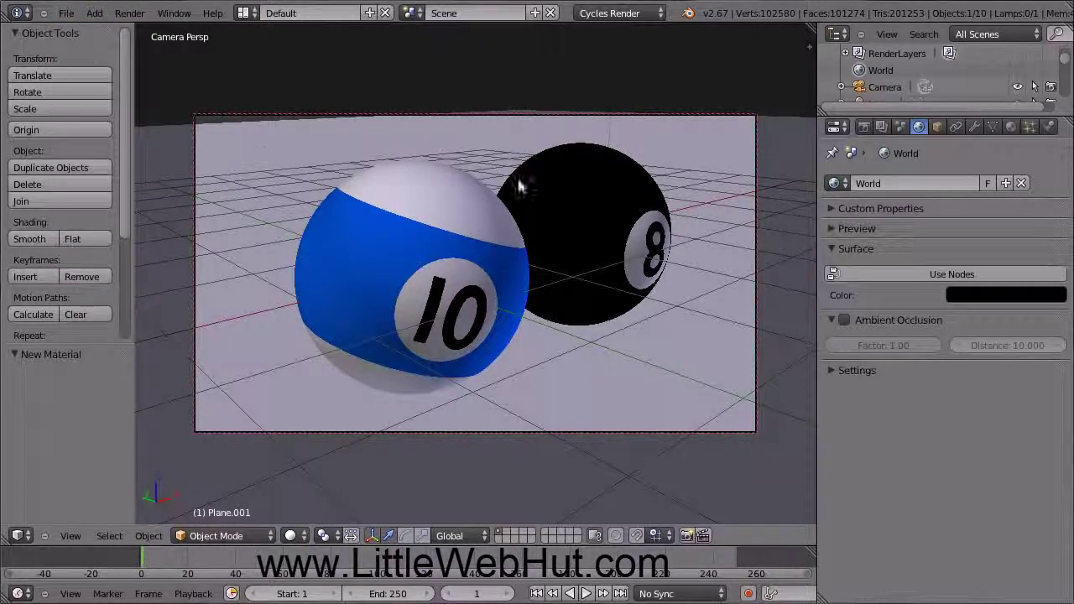
left_click(864, 126)
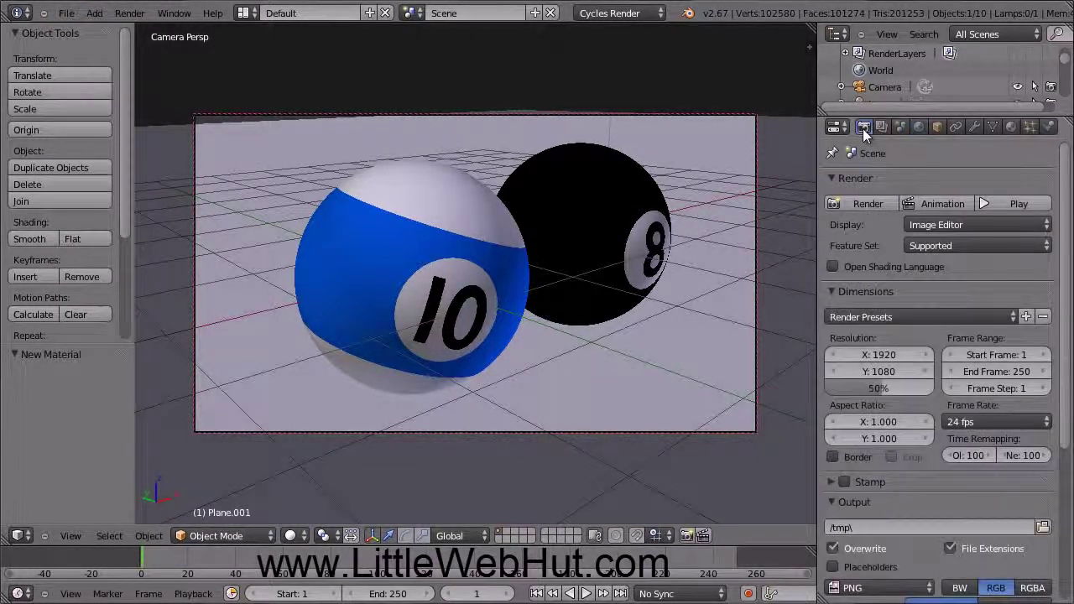
left_click(886, 203)
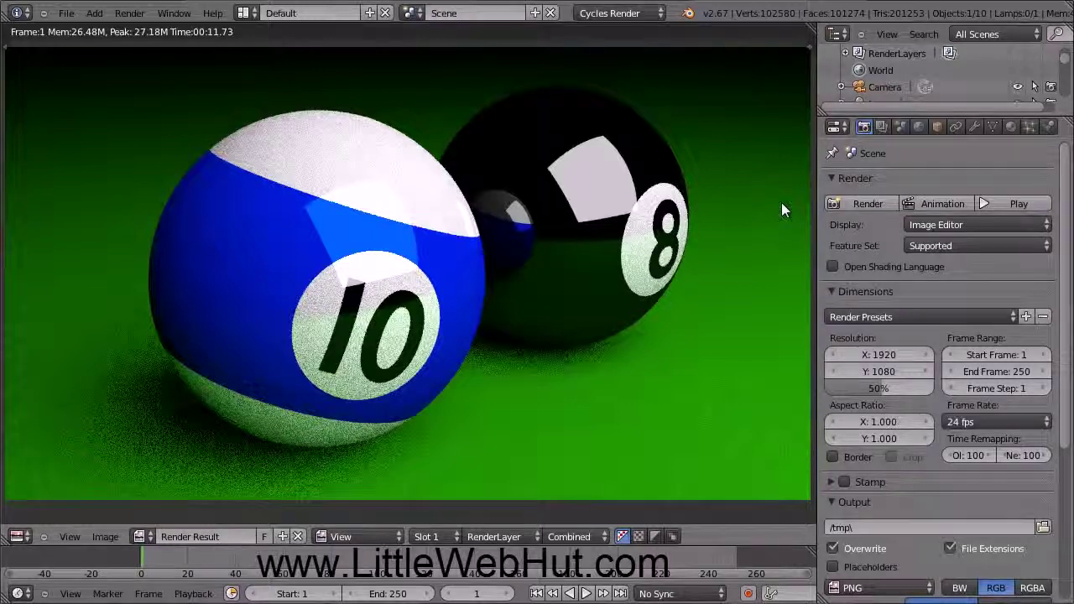
Step: Switch the main editor from the render result to the 3D View and back to the UV/Image Editor
left_click(17, 536)
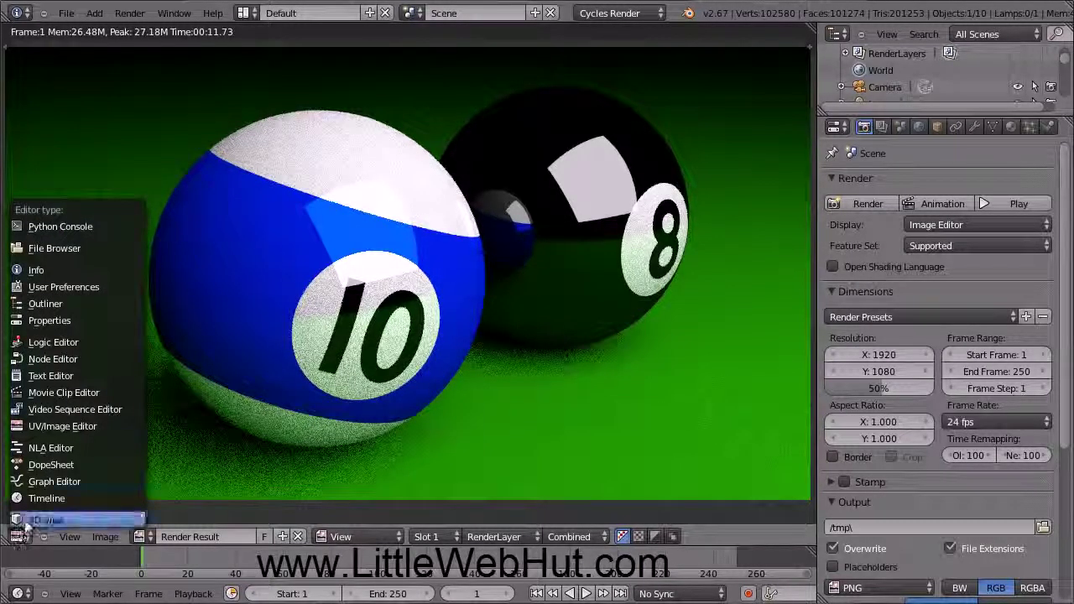
left_click(85, 520)
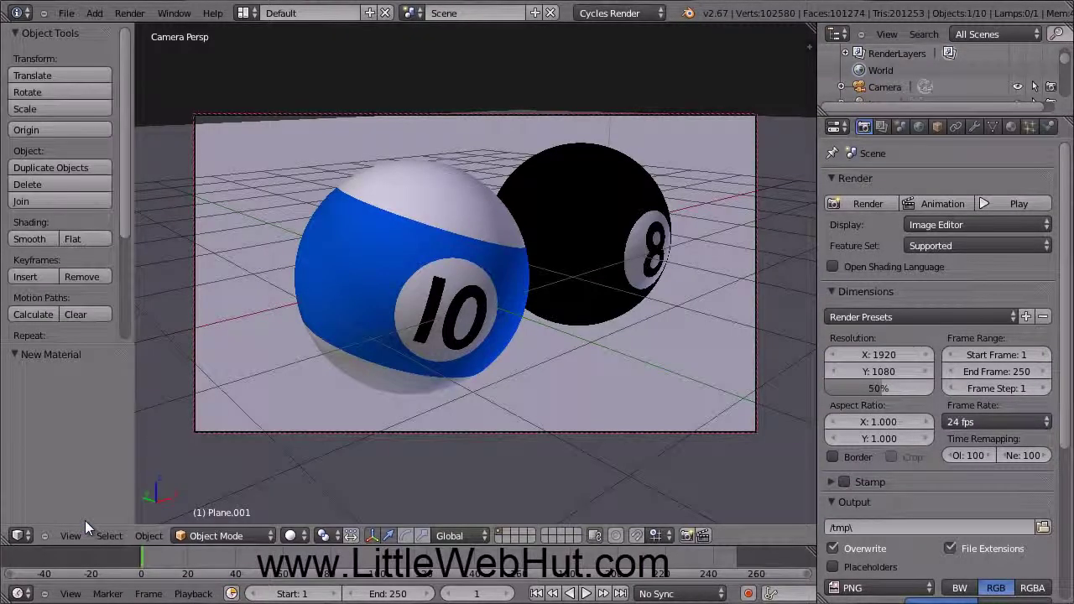
left_click(24, 537)
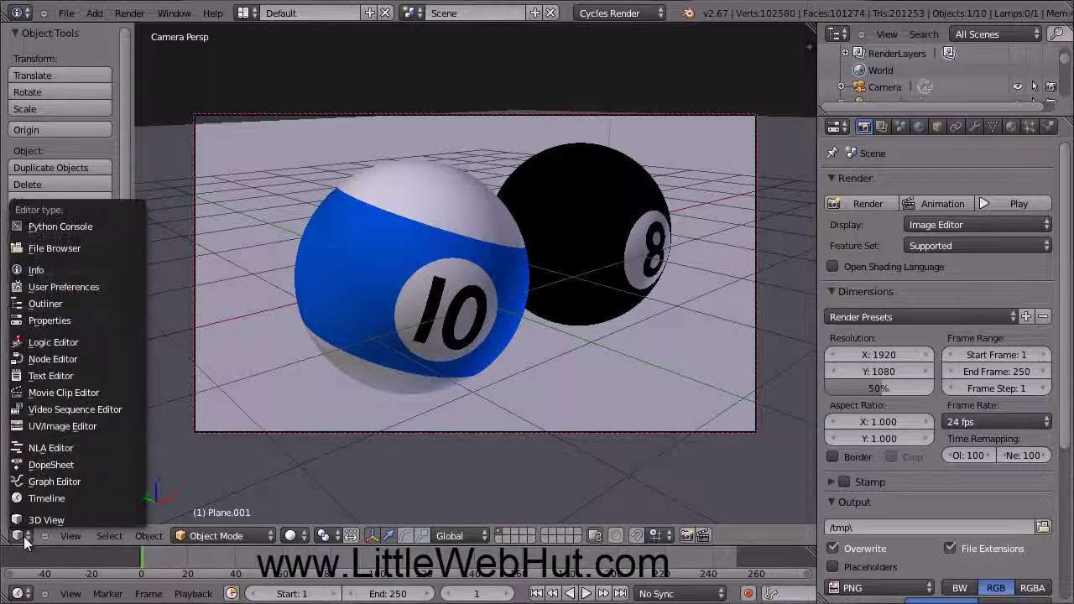
left_click(111, 424)
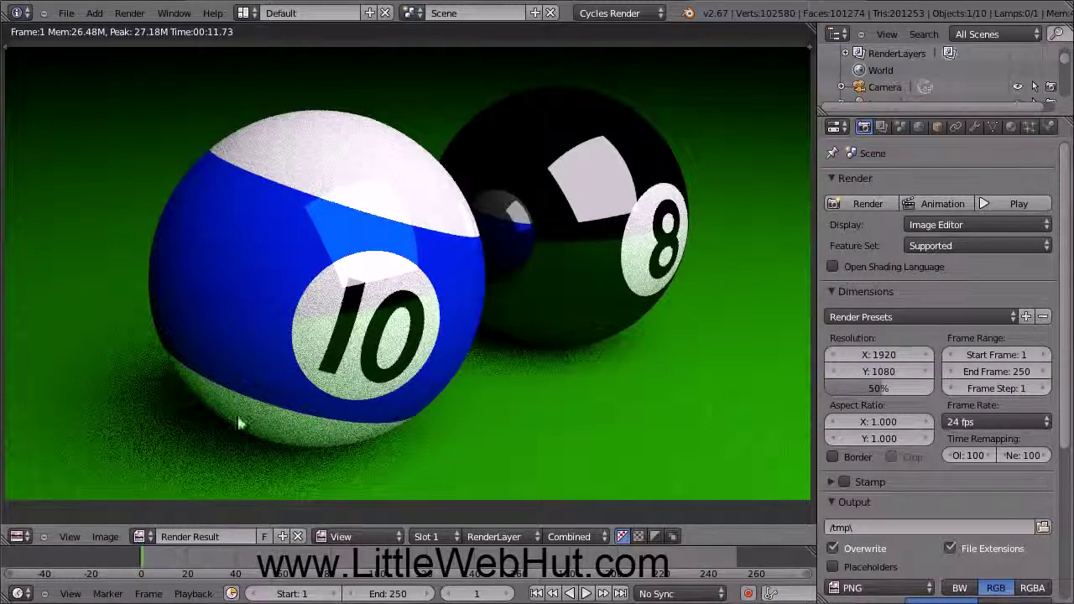
Step: Set the Render samples to 500 in the Sampling settings
scroll(1065, 325, "down", 1)
scroll(1066, 326, "down", 5)
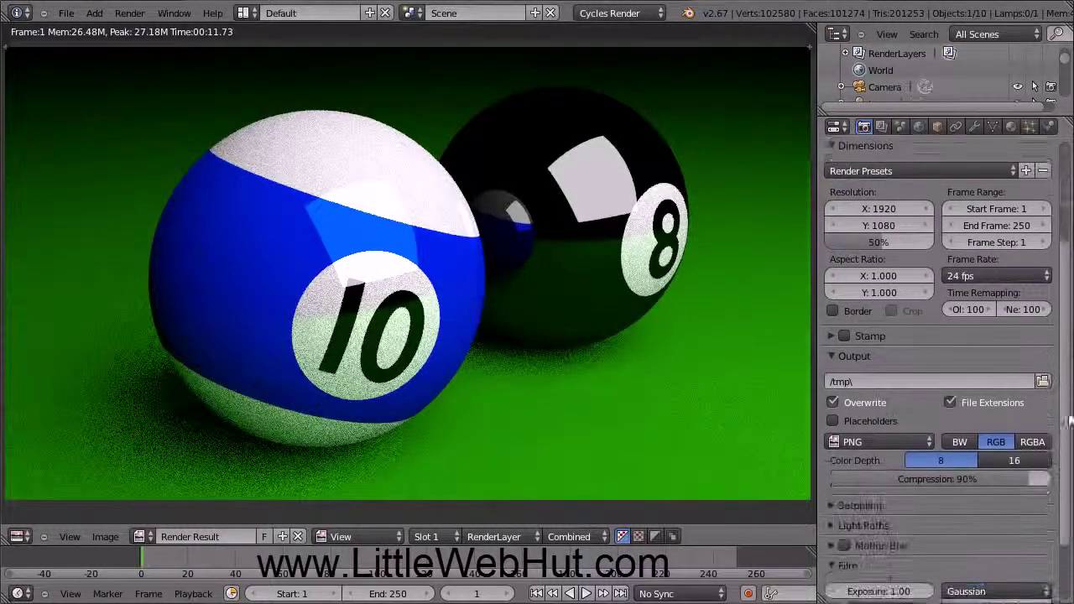
left_click(829, 426)
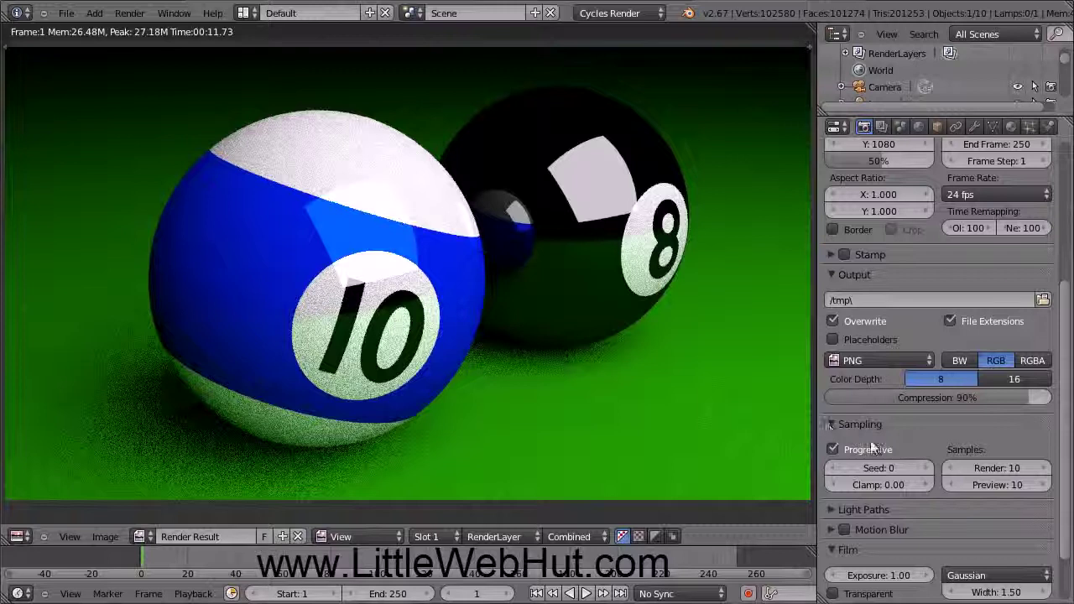
left_click(994, 471)
type("100")
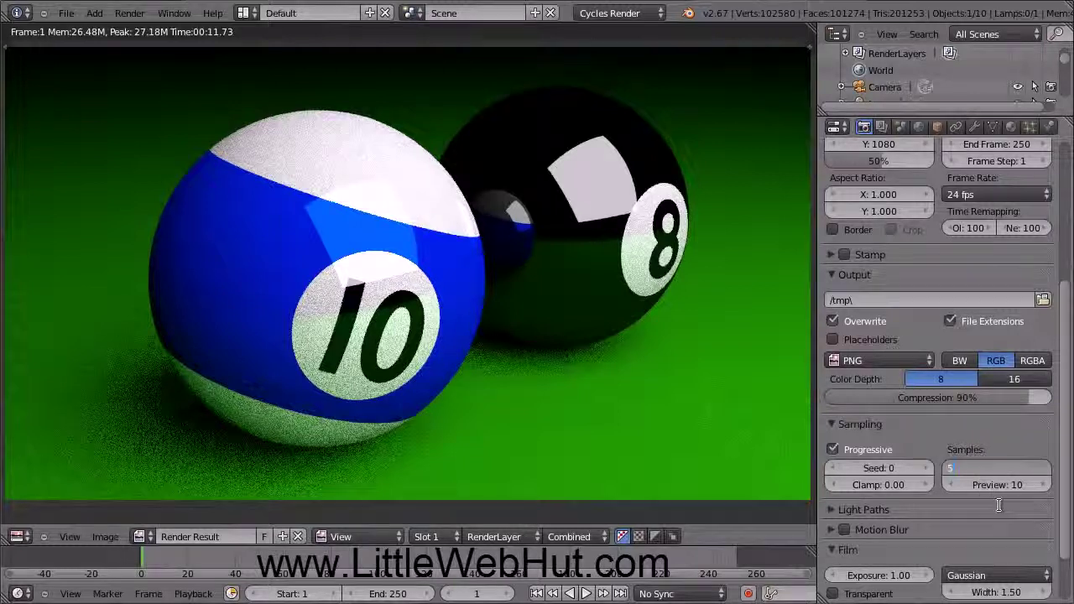
key("Return")
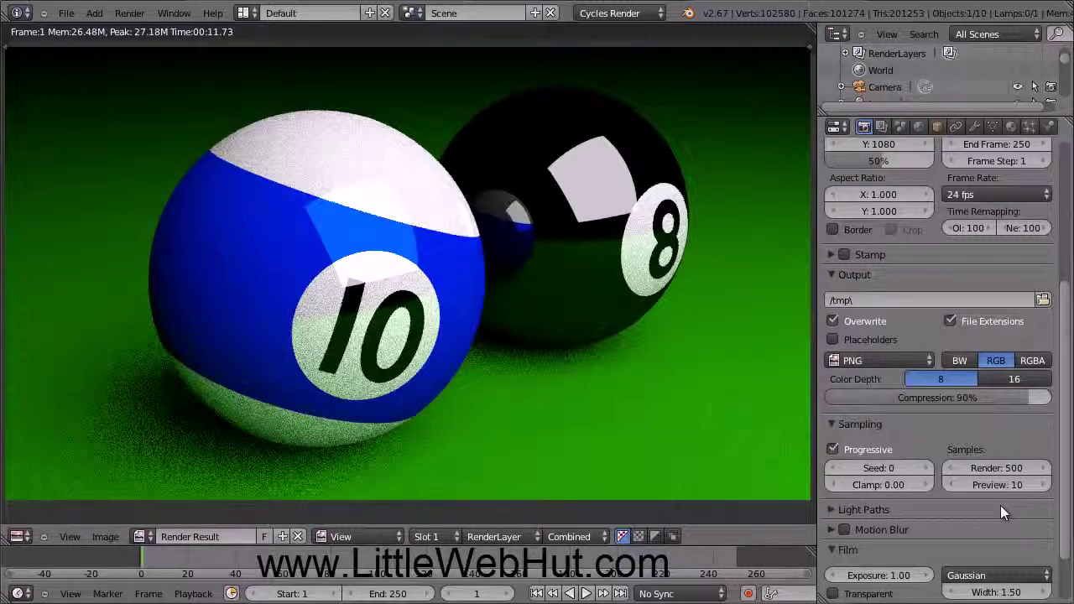
Step: Render the still image again with the new sampling setting
scroll(1000, 505, "up", 6)
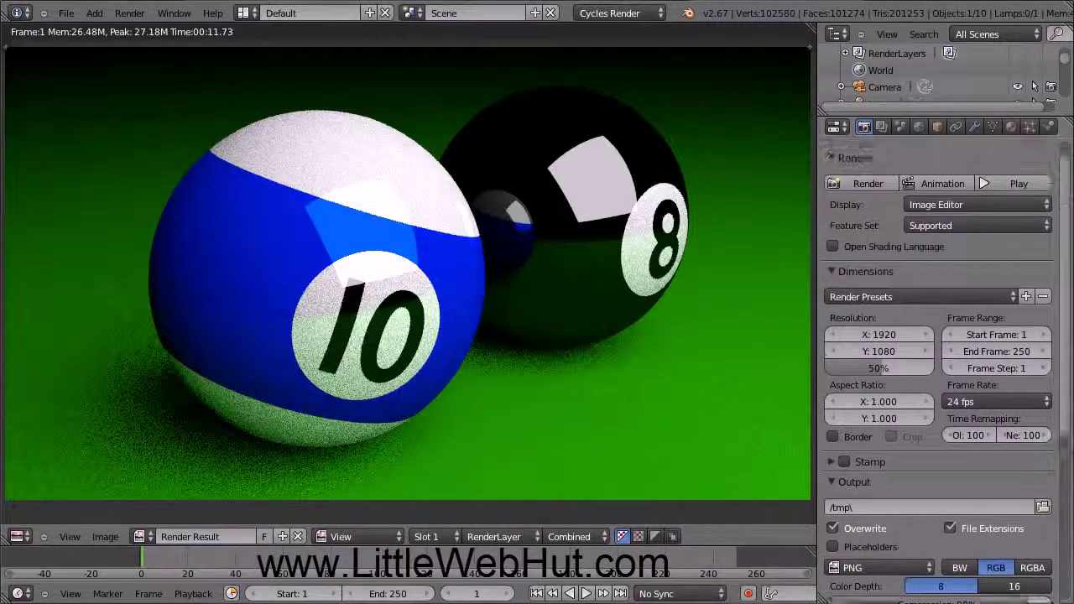
scroll(940, 369, "up", 1)
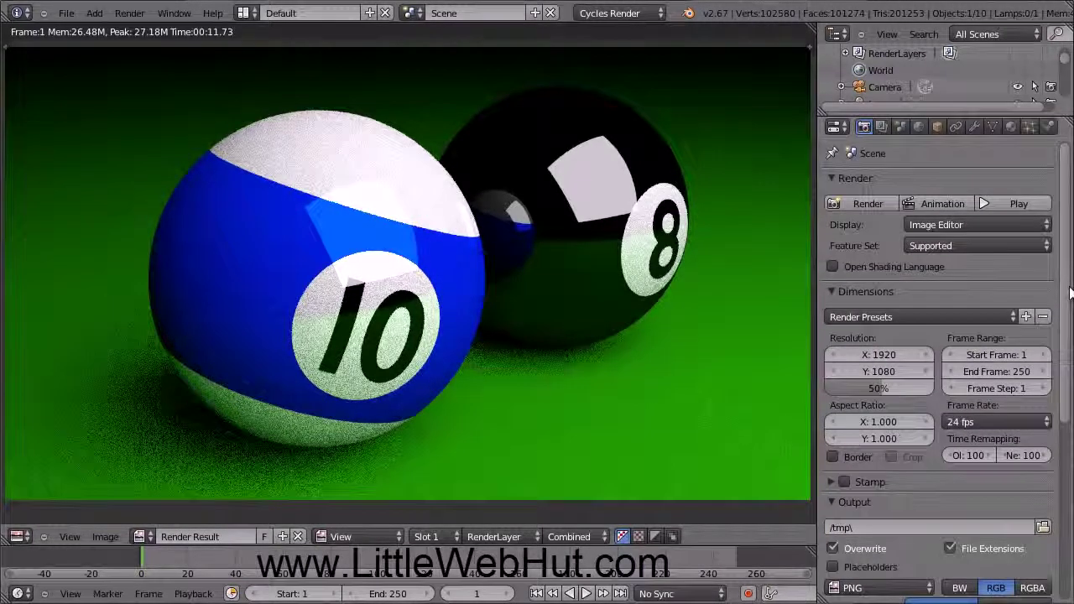
left_click(887, 204)
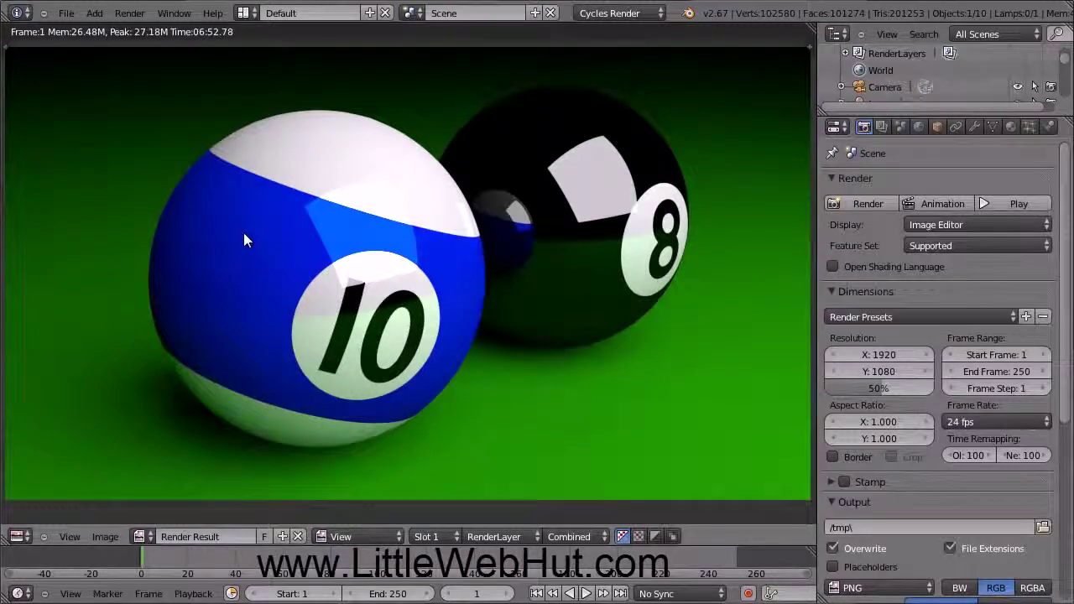
Step: Save the rendered image as pool_balls.png in the C:\demo\ folder
key("F3")
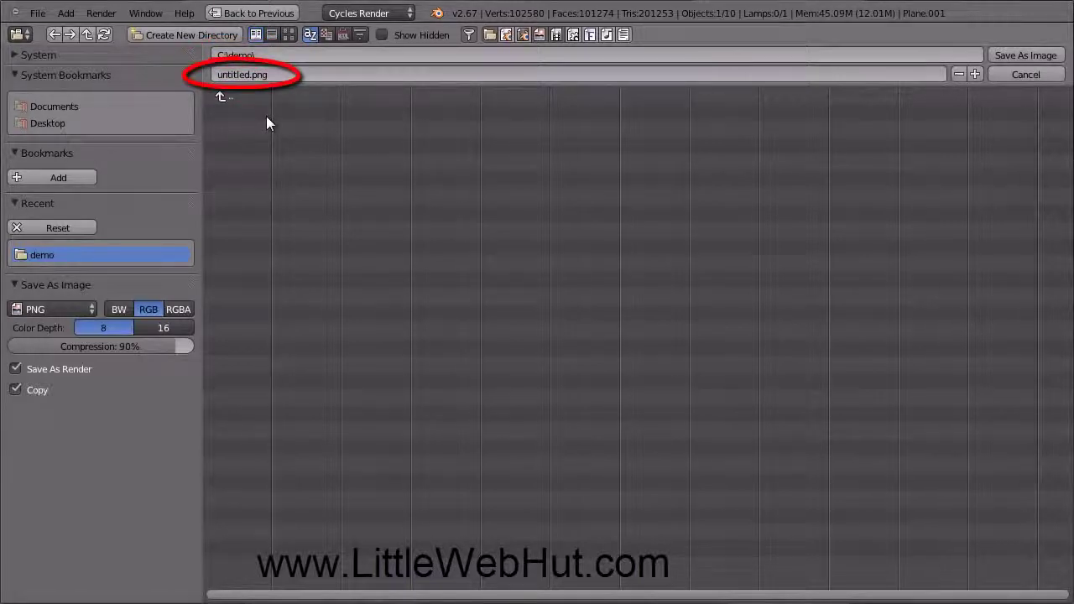
left_click(250, 76)
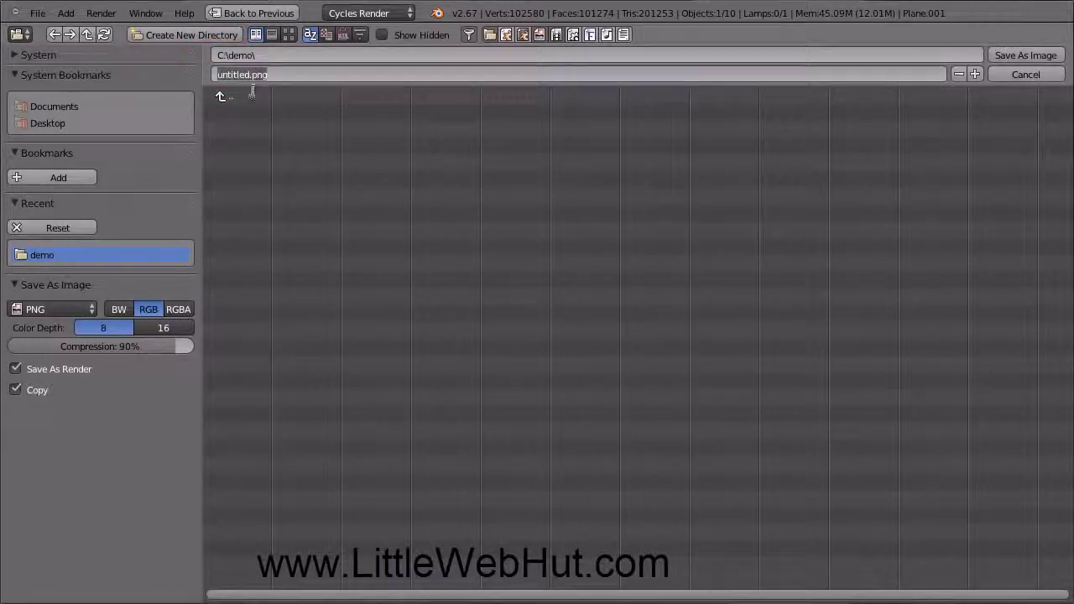
type("pool")
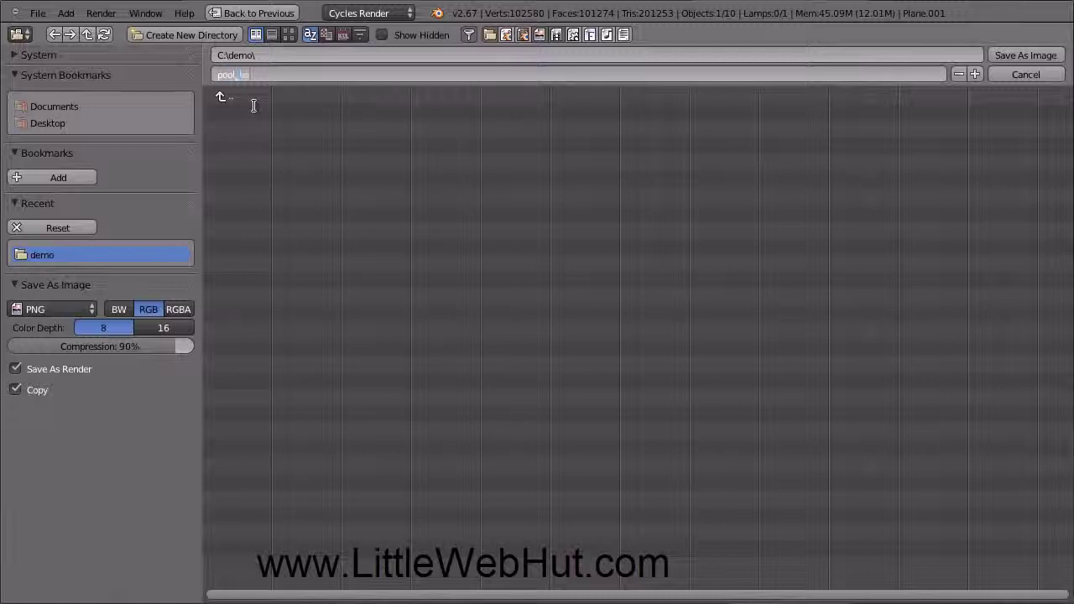
type("_balls.png")
left_click(1020, 55)
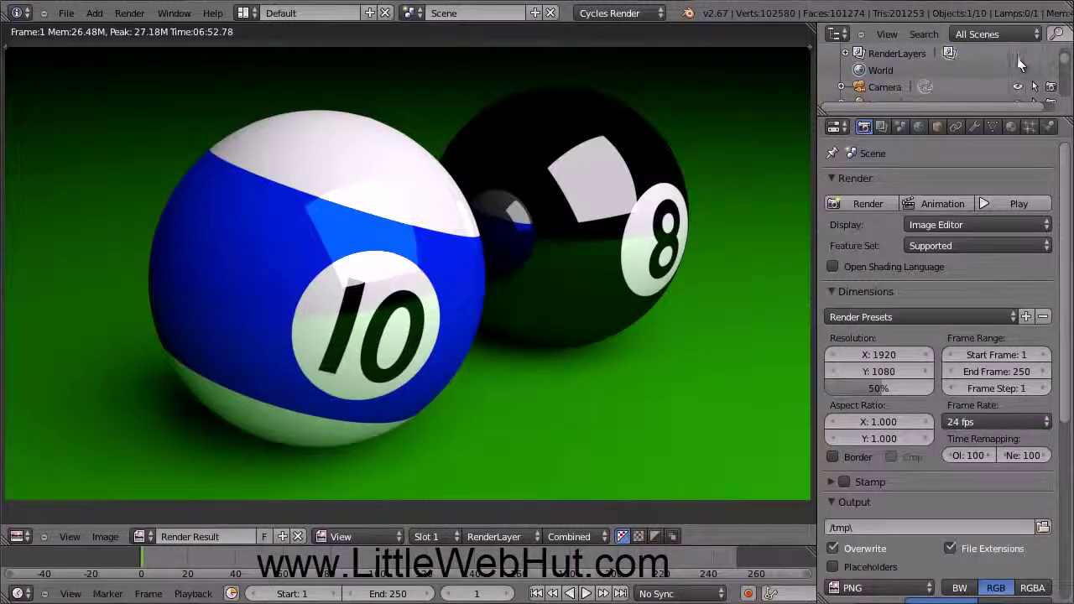